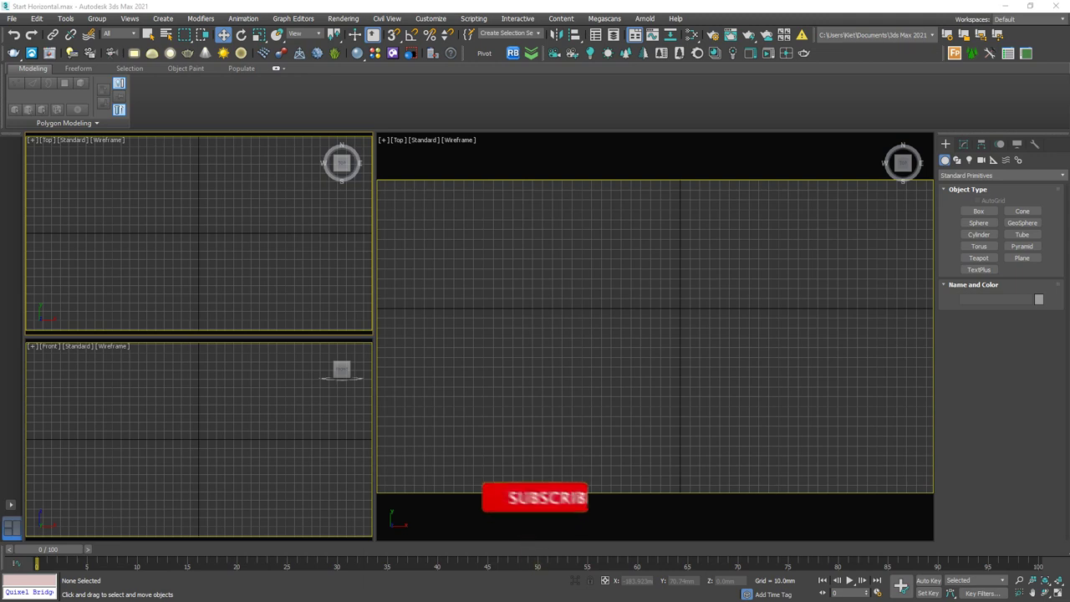
# Create a plane in the Top view with a length and width of 10000 mm, centred on the world origin.
pyautogui.keyDown('ctrl'); pyautogui.rightClick(202, 180); pyautogui.keyUp('ctrl')
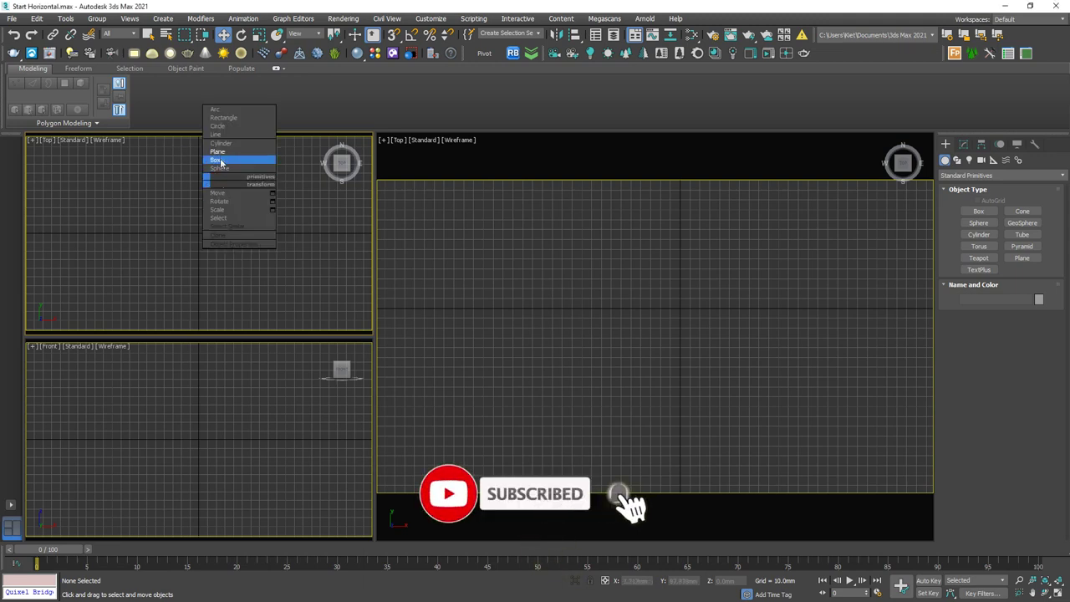
pyautogui.click(219, 151)
pyautogui.moveTo(128, 158); pyautogui.dragTo(272, 306)
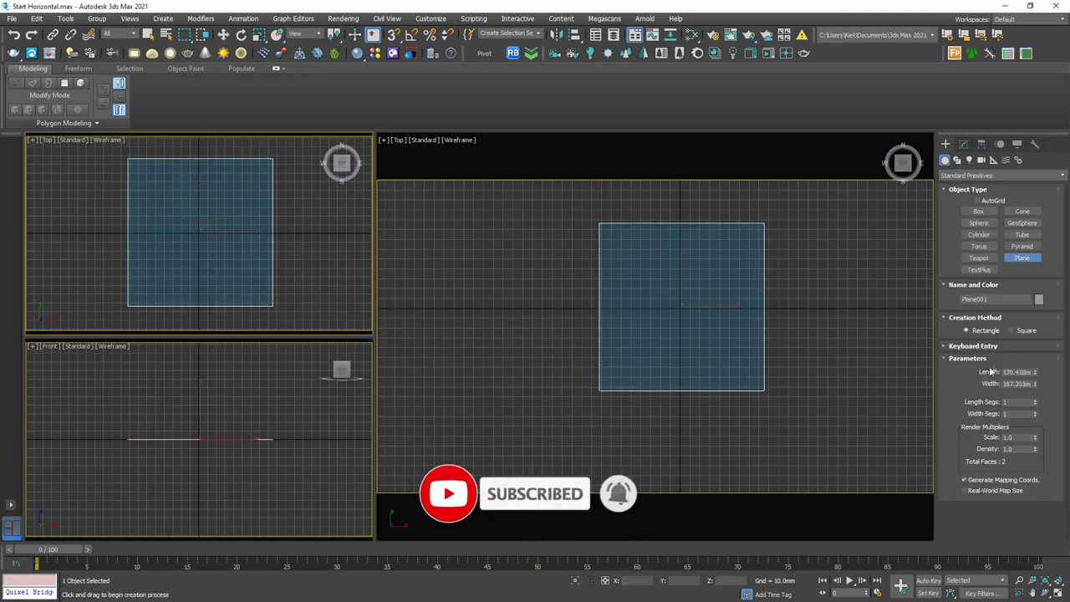
pyautogui.doubleClick(1016, 372)
pyautogui.write('10000')
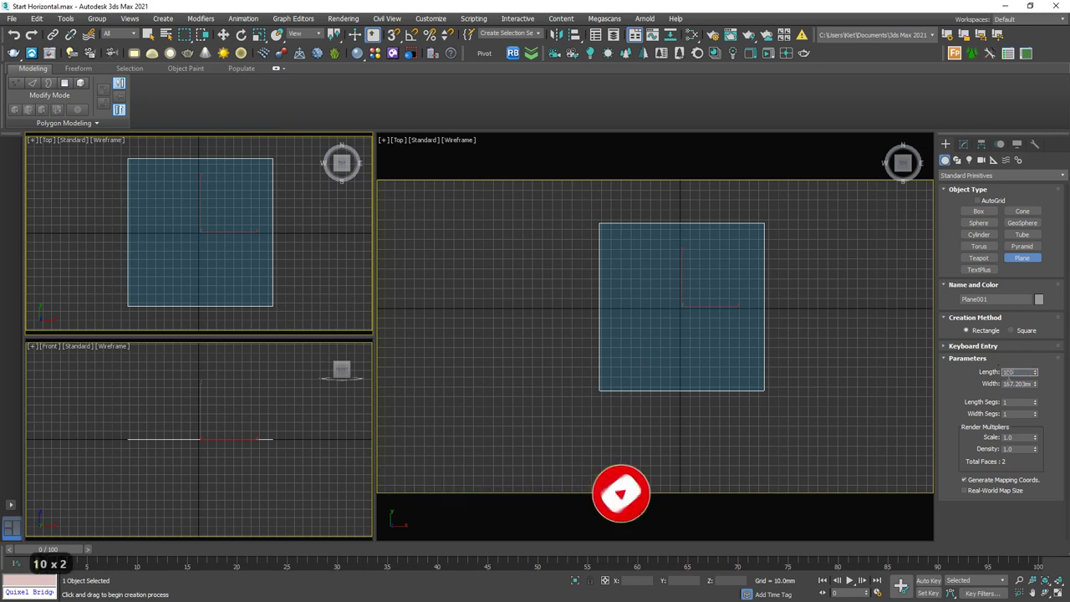
pyautogui.press('Tab')
pyautogui.write('10000')
pyautogui.press('Return')
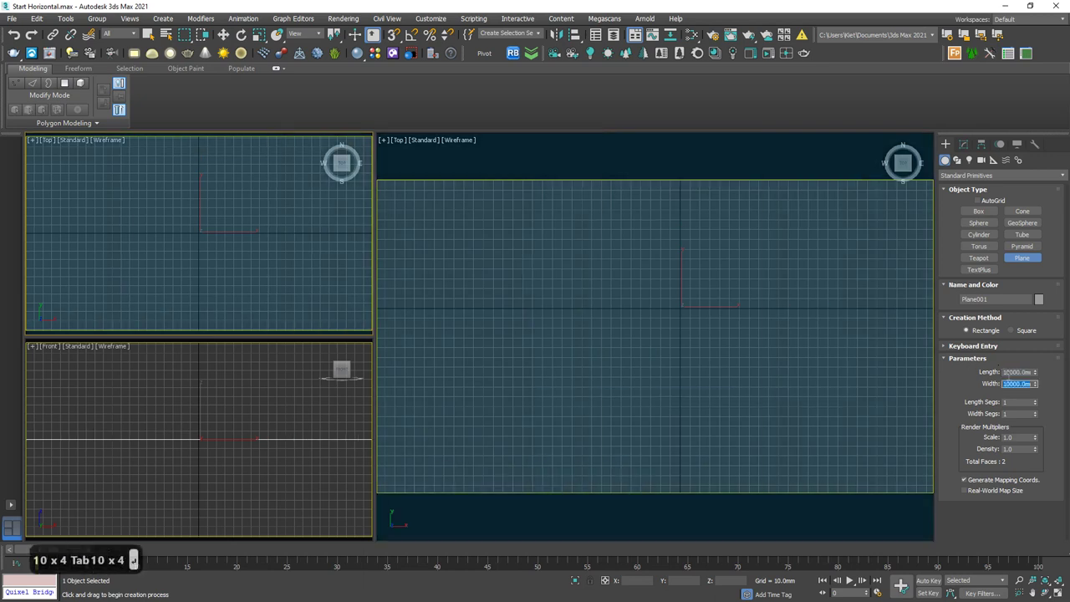
pyautogui.rightClick(224, 35)
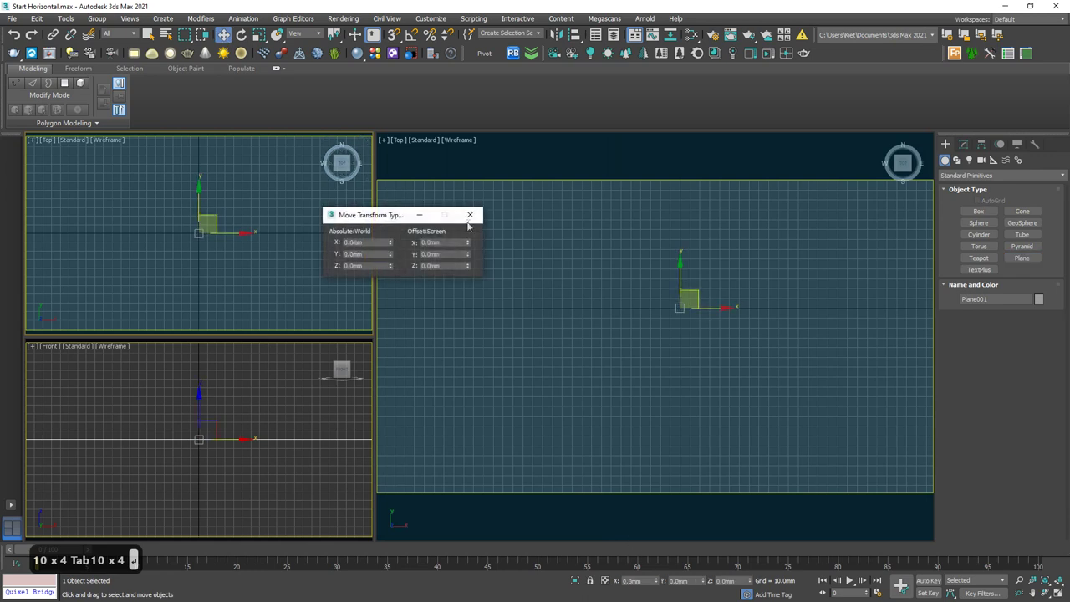
pyautogui.click(470, 215)
# Create a teapot with a radius of about 506 mm beside the plane and display the large view with default shading.
pyautogui.scroll(-5, 616, 338)
pyautogui.scroll(6, 624, 337)
pyautogui.keyDown('alt'); pyautogui.moveTo(615, 352); pyautogui.dragTo(711, 334, button='middle'); pyautogui.keyUp('alt')
pyautogui.click(983, 258)
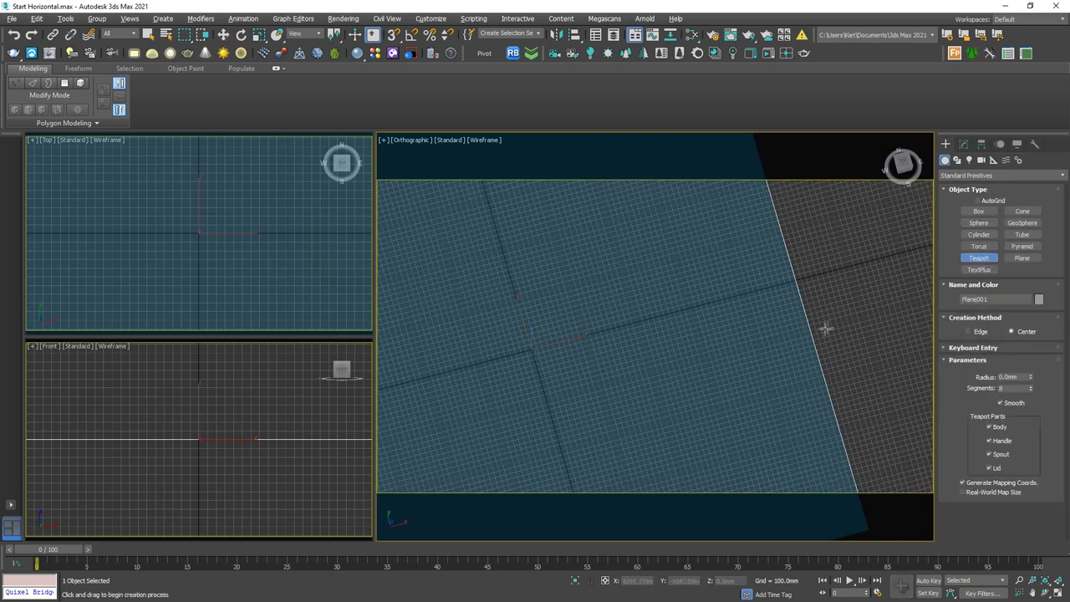
pyautogui.moveTo(826, 328); pyautogui.dragTo(692, 315, button='middle')
pyautogui.moveTo(779, 334); pyautogui.dragTo(808, 343)
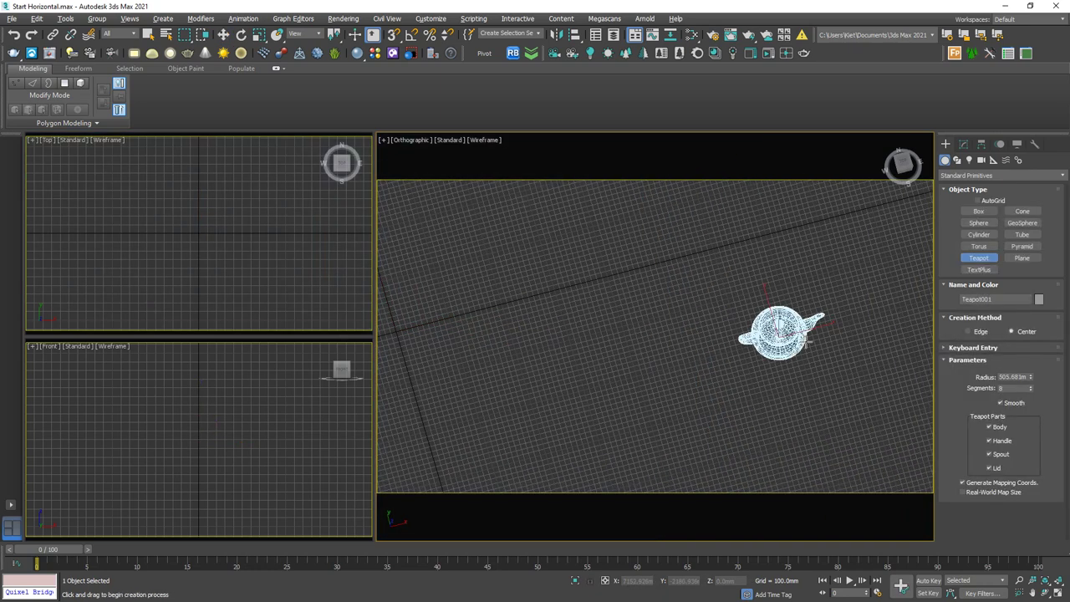
pyautogui.press('F3')
pyautogui.scroll(-3, 695, 368)
pyautogui.moveTo(694, 368)
pyautogui.keyDown('alt'); pyautogui.mouseDown(button='middle')
pyautogui.moveTo(700, 357)
pyautogui.moveTo(698, 370)
pyautogui.mouseUp(button='middle'); pyautogui.keyUp('alt')
pyautogui.scroll(2, 698, 370)
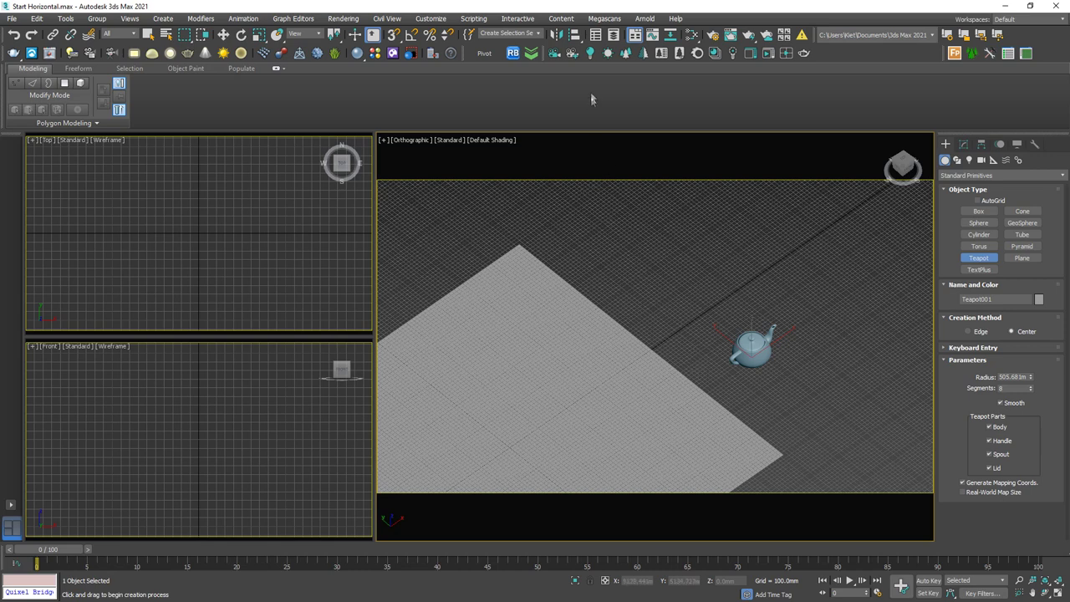
# Place a Corona Scatter object on the ground next to the teapot.
pyautogui.click(626, 54)
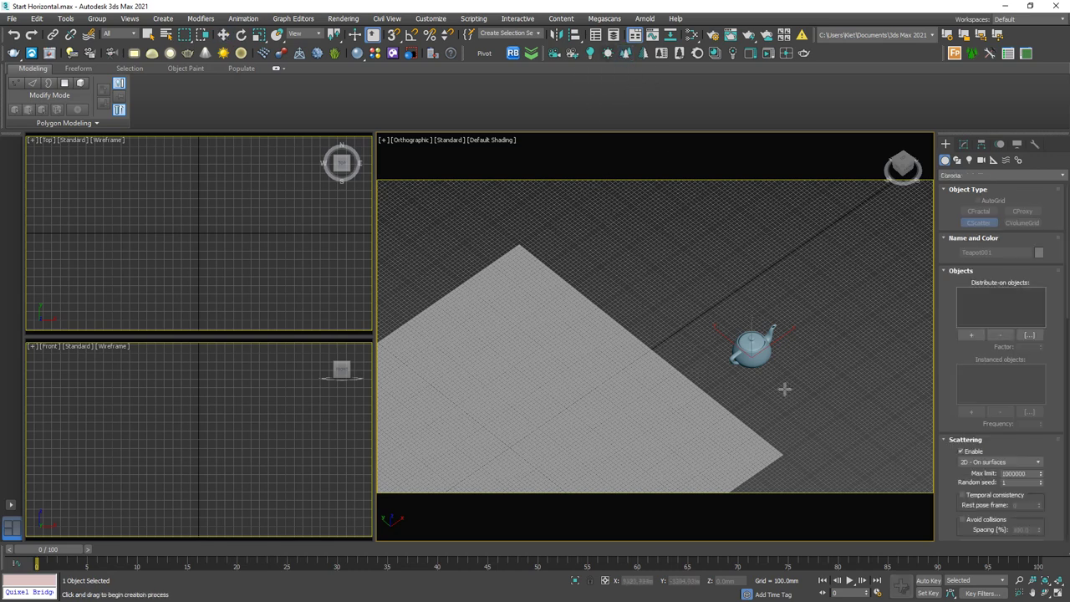
pyautogui.moveTo(784, 387); pyautogui.dragTo(812, 401)
pyautogui.rightClick(860, 386)
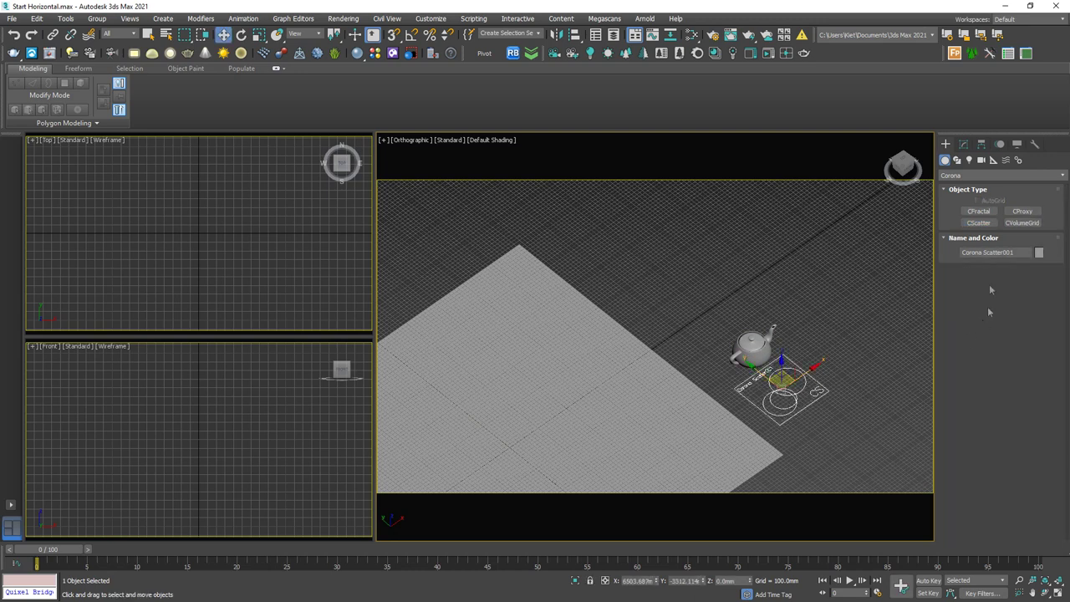
# Add the plane to the scatter's distribute-on objects.
pyautogui.click(964, 145)
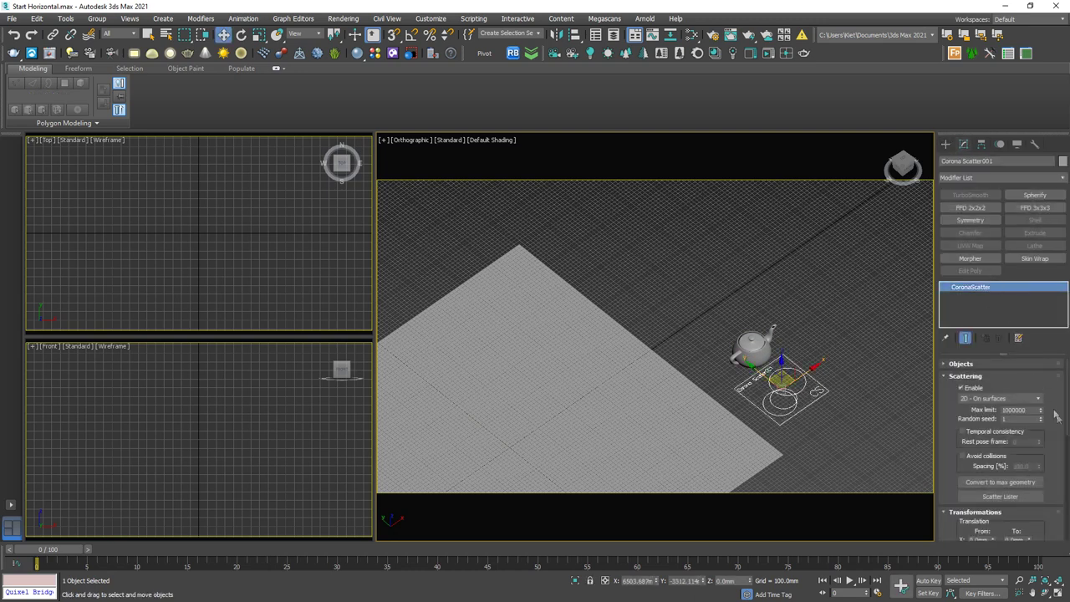
pyautogui.moveTo(1057, 394); pyautogui.dragTo(1052, 449)
pyautogui.click(1011, 364)
pyautogui.click(972, 429)
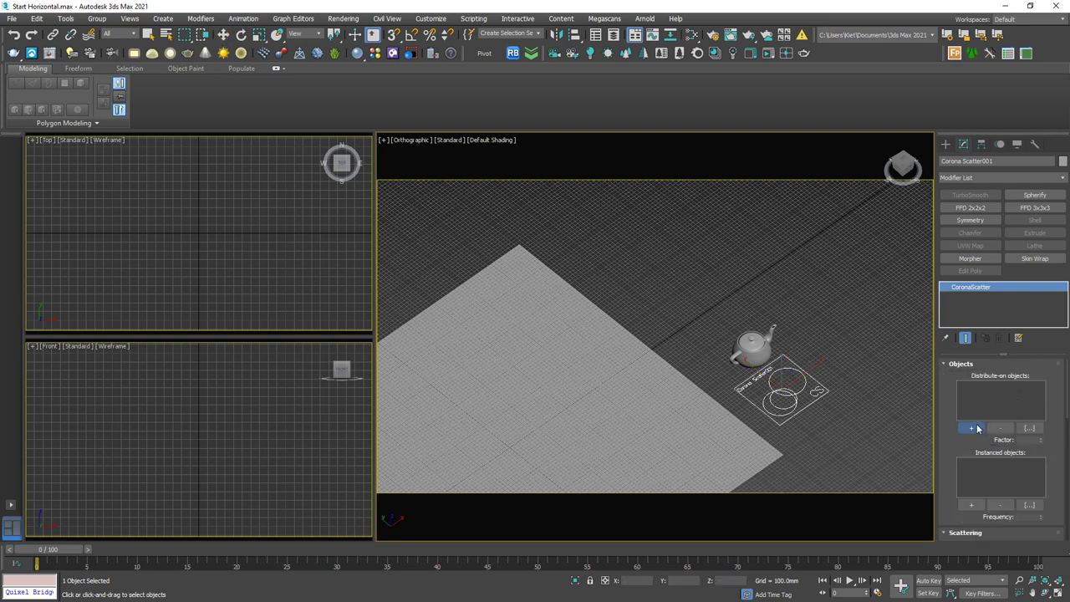
pyautogui.click(638, 420)
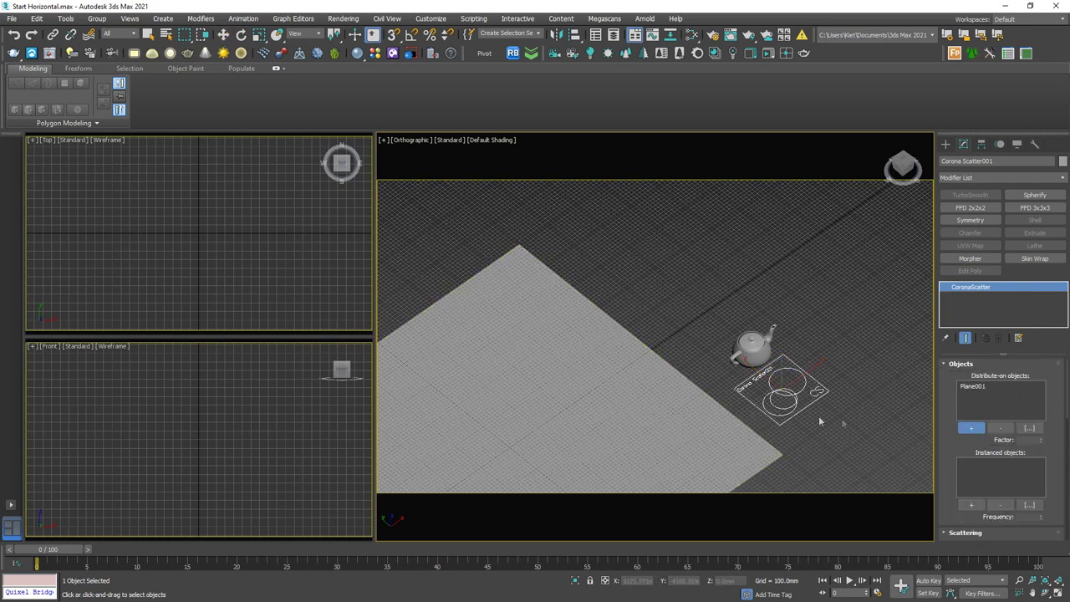
# Add the teapot to the scatter's instanced objects.
pyautogui.click(971, 506)
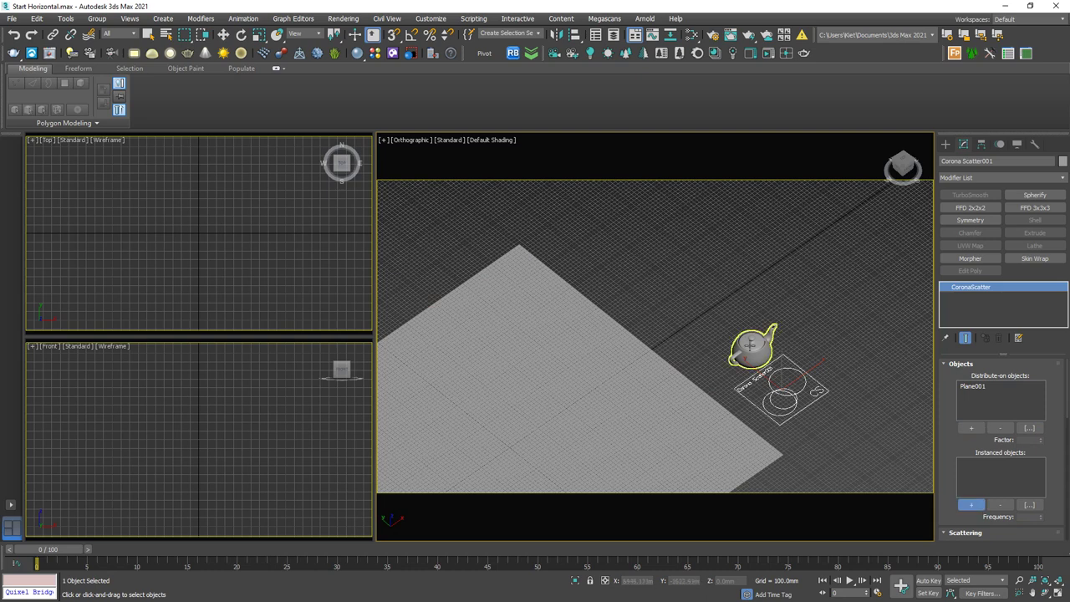
pyautogui.click(752, 347)
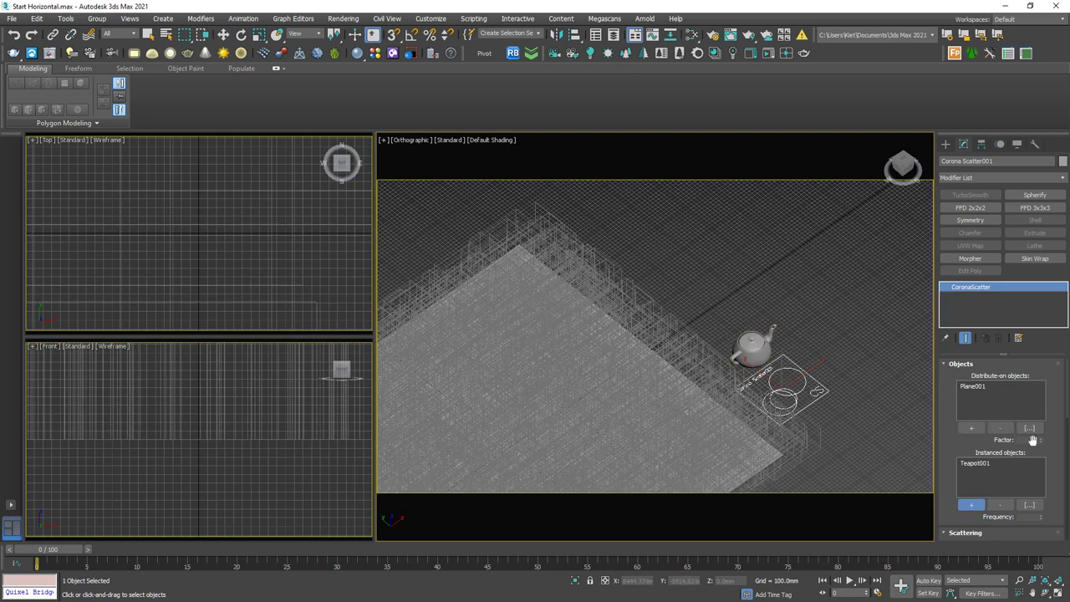
pyautogui.click(972, 505)
# Collapse all of the scatter's parameter sections and expand only its viewport display settings.
pyautogui.scroll(-2, 1048, 455)
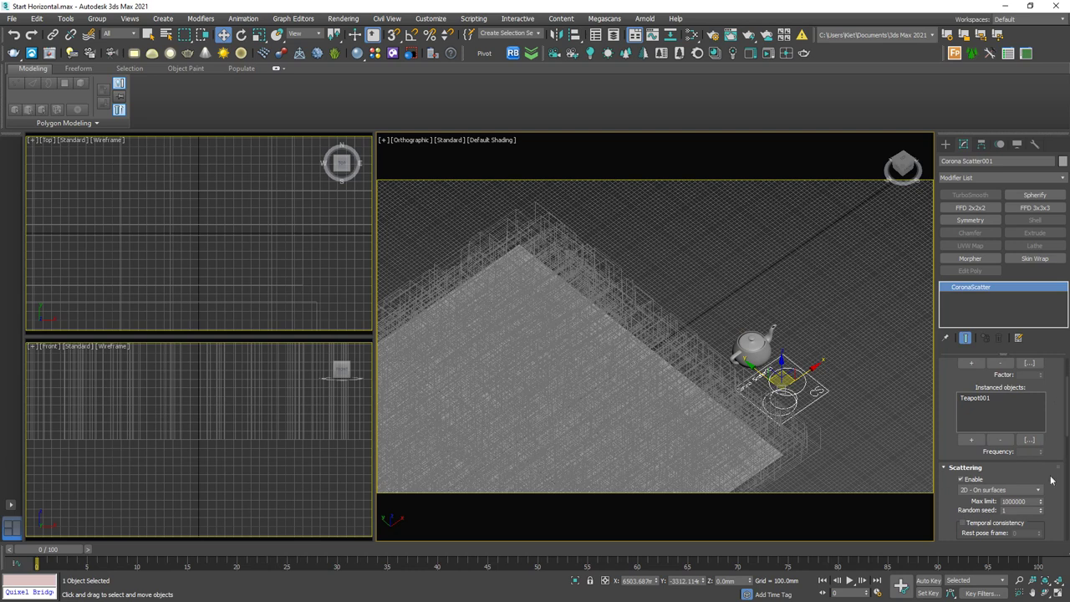
pyautogui.scroll(2, 1043, 408)
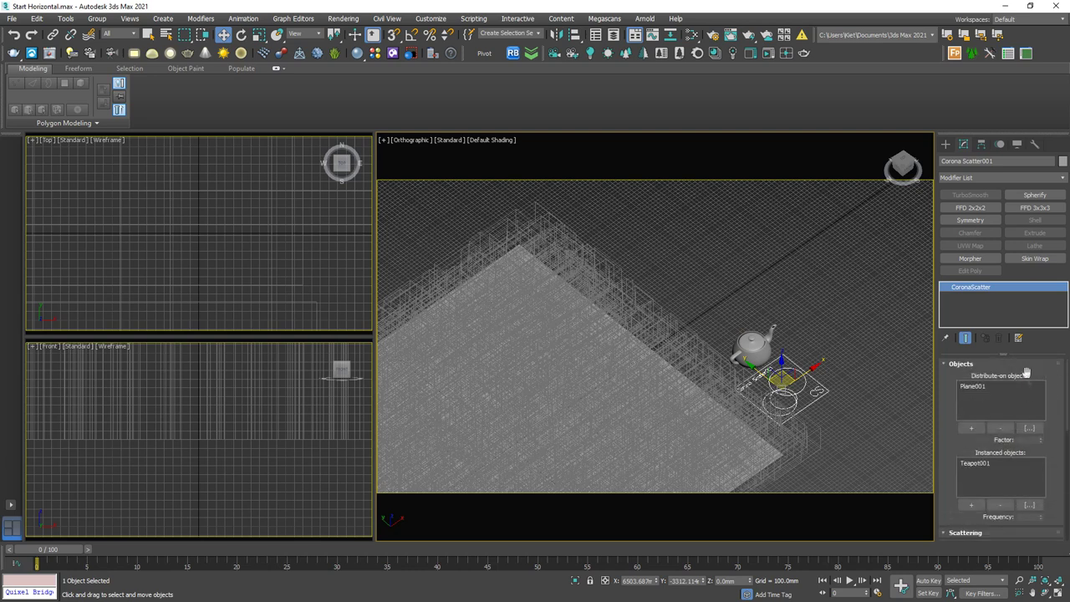
pyautogui.click(1026, 373)
pyautogui.click(1017, 390)
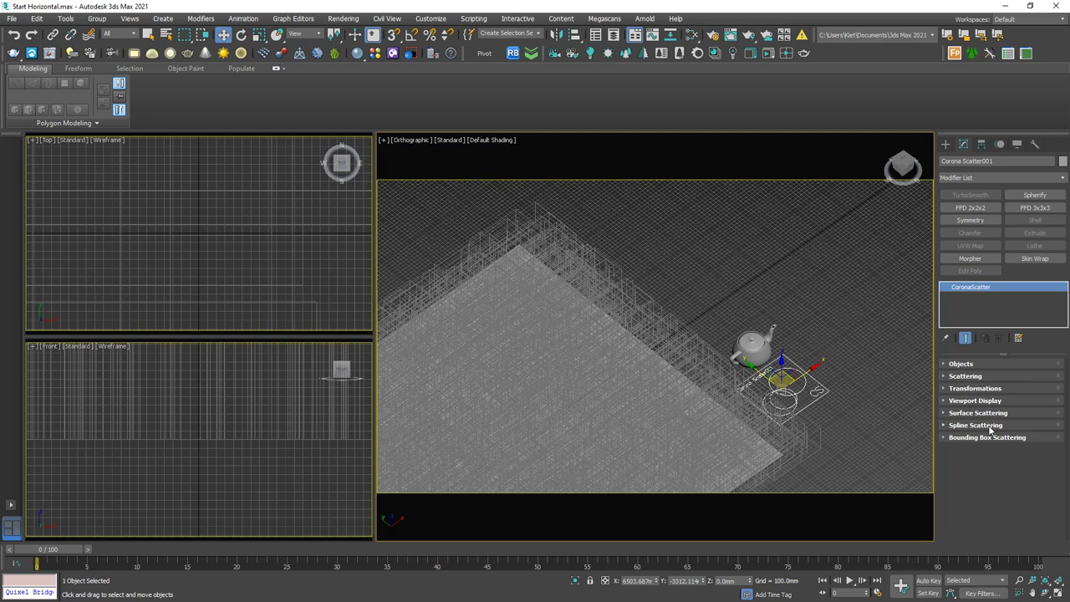
pyautogui.click(992, 401)
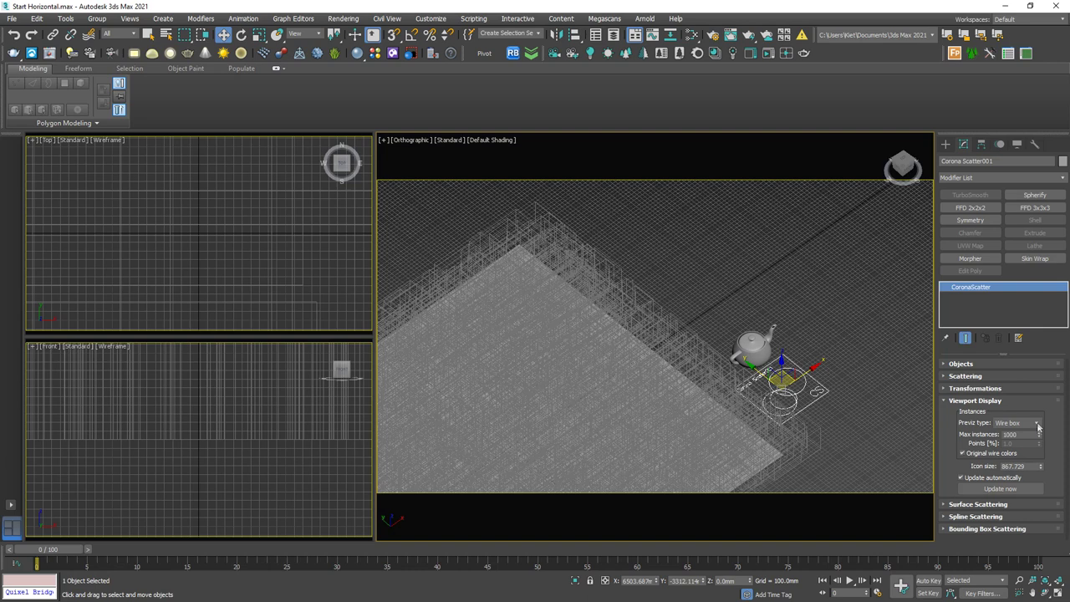
# Try the Dot and Box previz types for the scattered instances.
pyautogui.click(1038, 423)
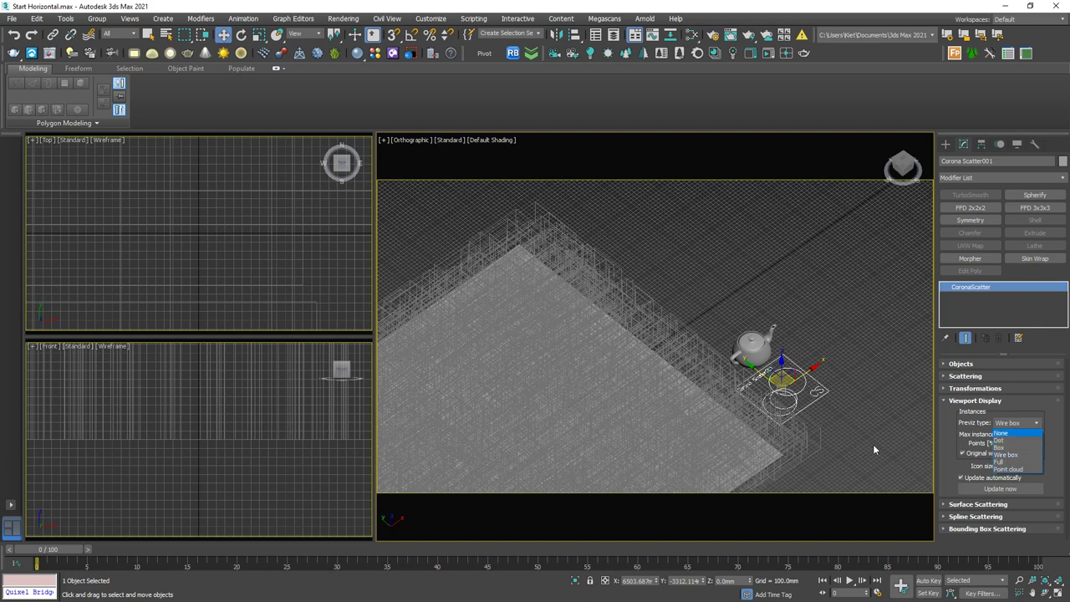
pyautogui.click(1002, 441)
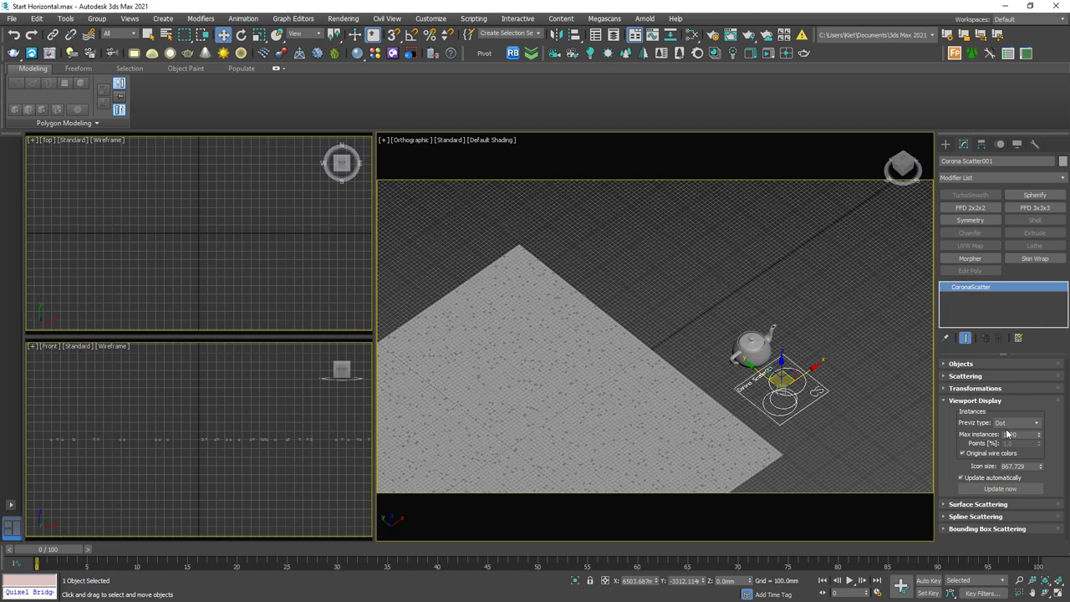
pyautogui.click(1011, 424)
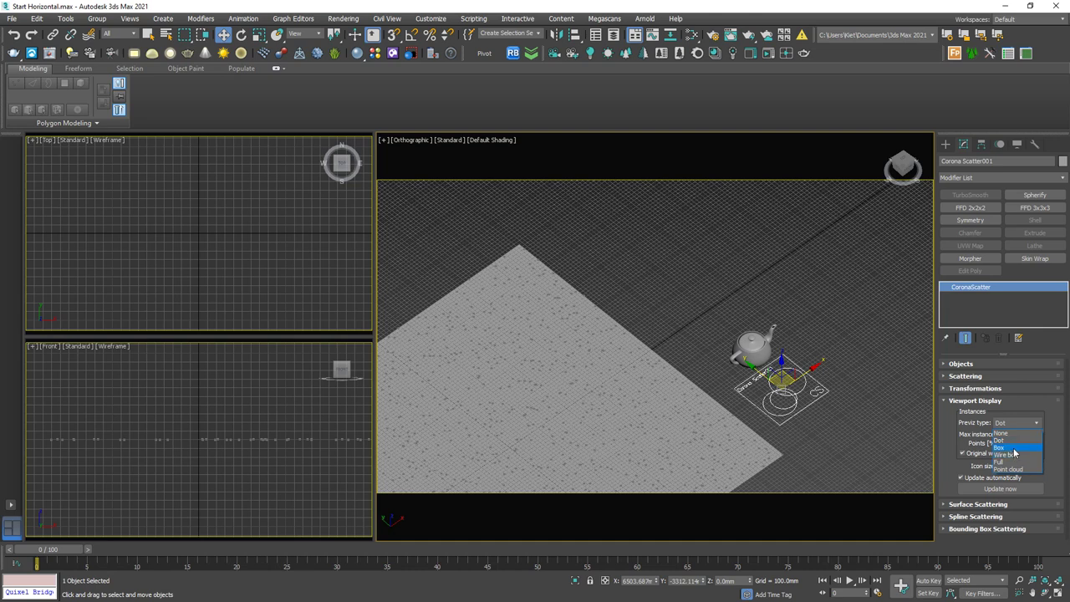
pyautogui.click(1013, 449)
# Try the Full previz type and inspect the scattered teapots up close.
pyautogui.click(1016, 424)
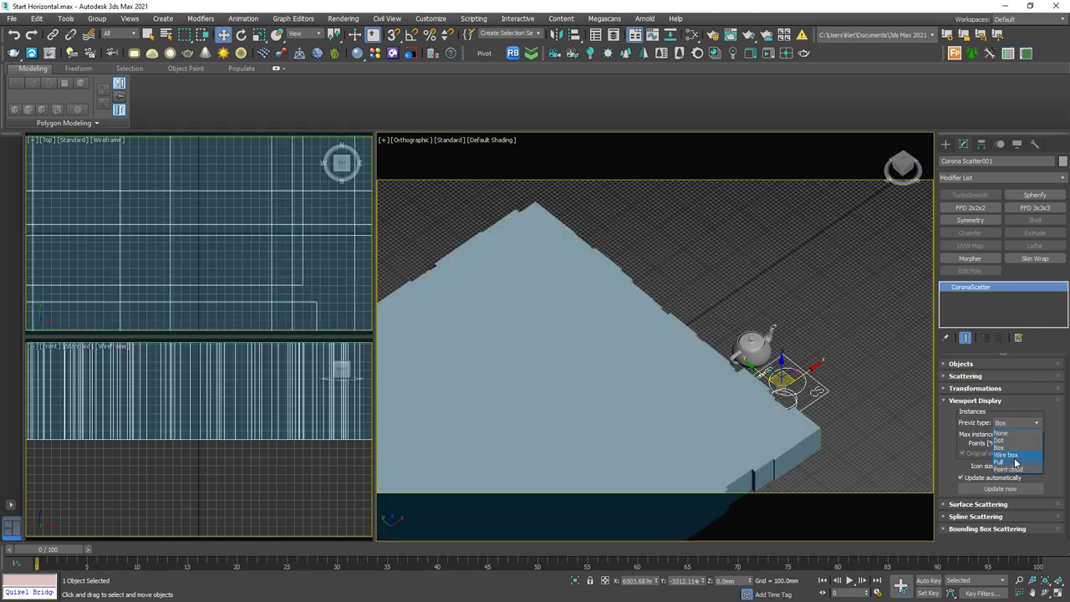
pyautogui.click(1016, 462)
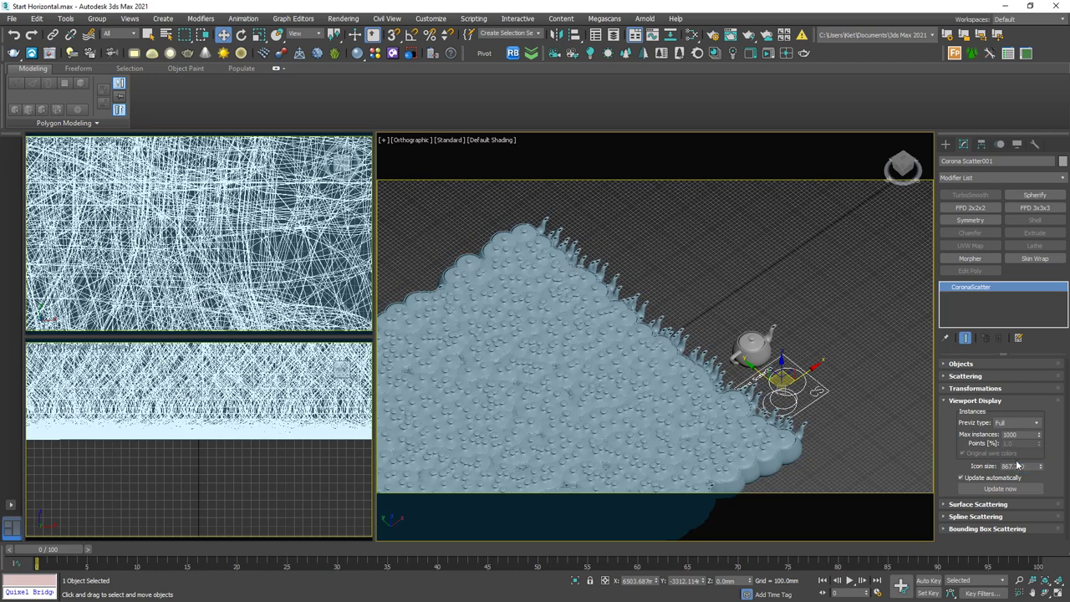
pyautogui.scroll(-5, 677, 406)
pyautogui.scroll(8, 687, 396)
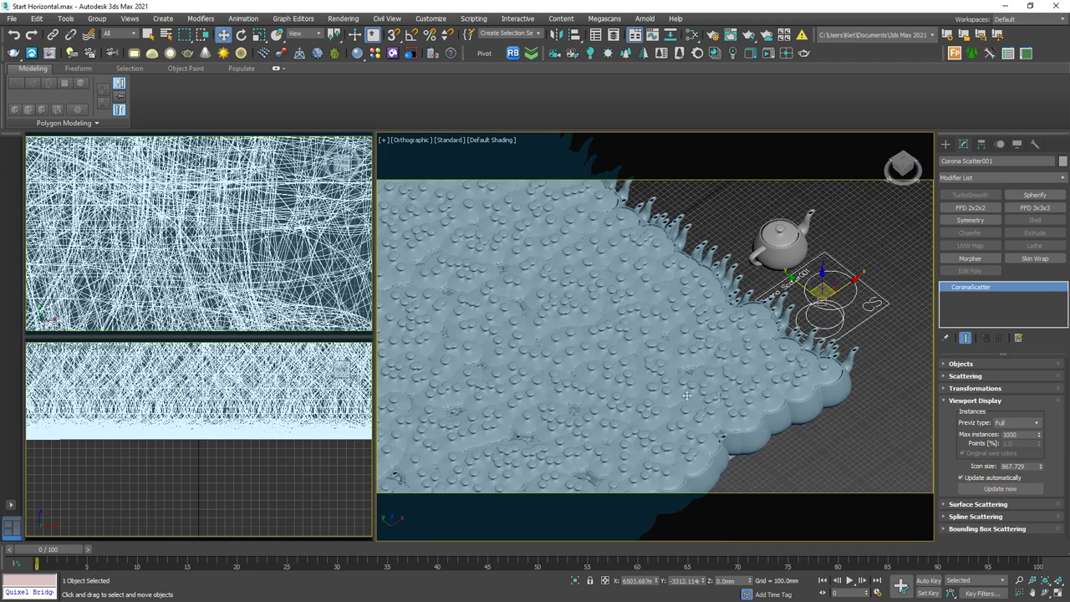
# Try the Point cloud previz type and inspect the scatter from another angle.
pyautogui.click(1016, 423)
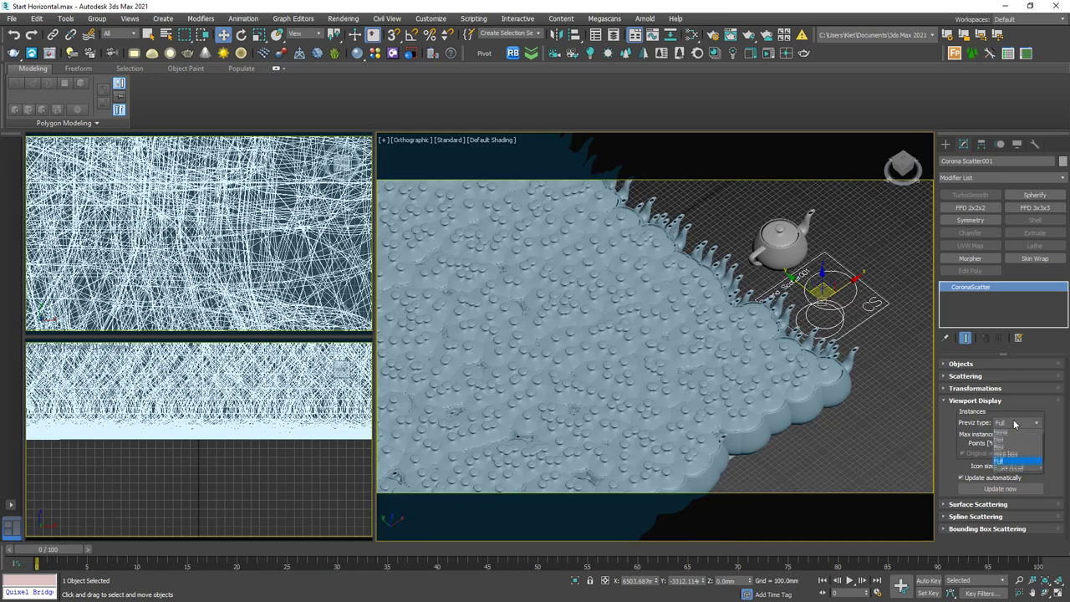
pyautogui.click(1015, 470)
pyautogui.scroll(-4, 705, 425)
pyautogui.scroll(3, 707, 418)
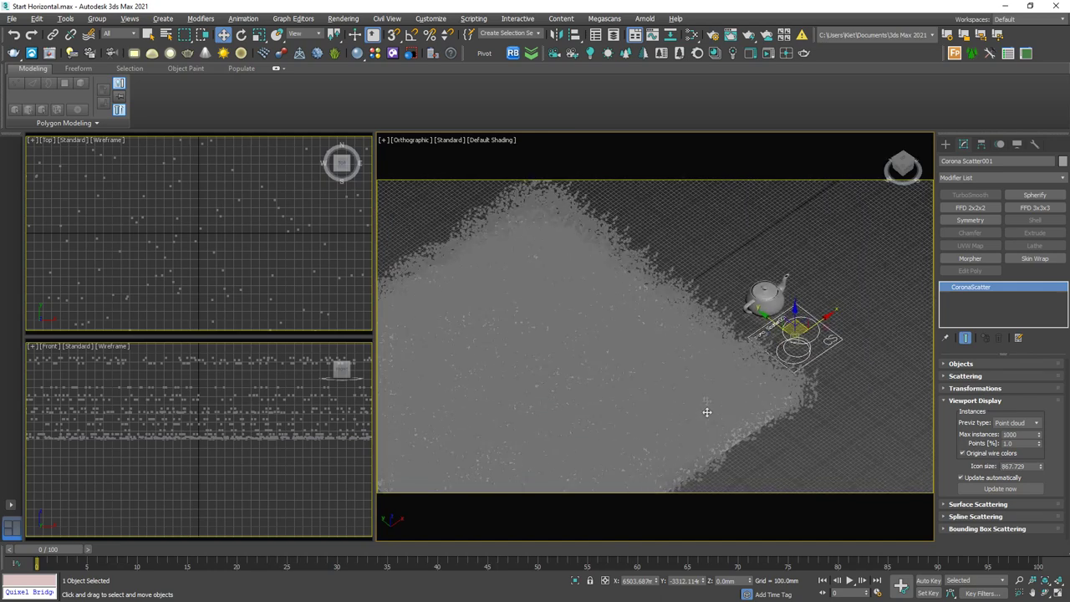
pyautogui.keyDown('alt'); pyautogui.moveTo(706, 412); pyautogui.dragTo(682, 380, button='middle'); pyautogui.keyUp('alt')
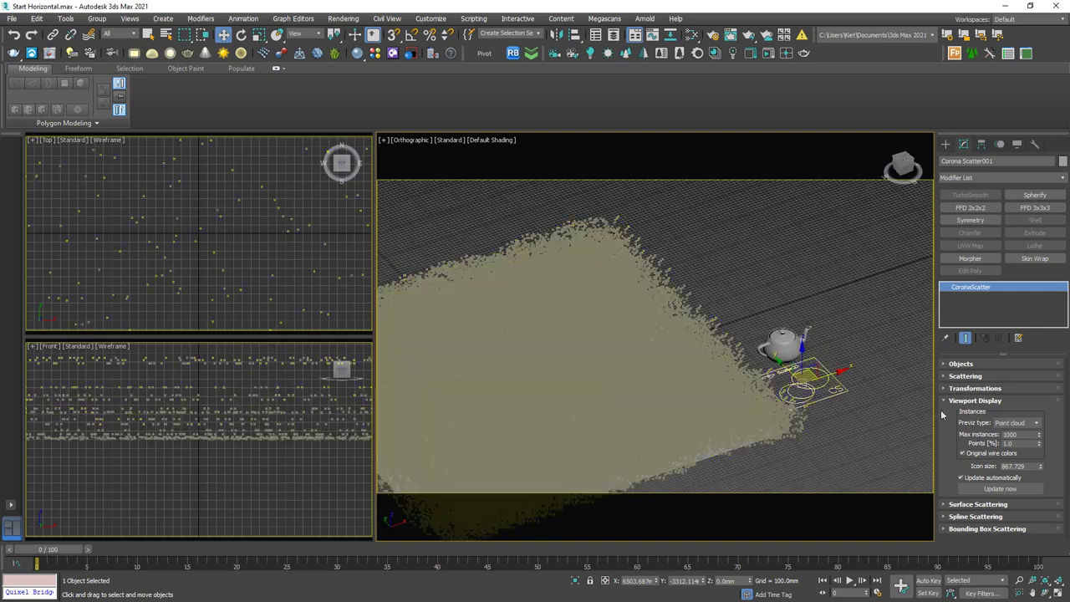
# Set the scatter's previz type back to Full and collapse the viewport display settings.
pyautogui.click(1023, 424)
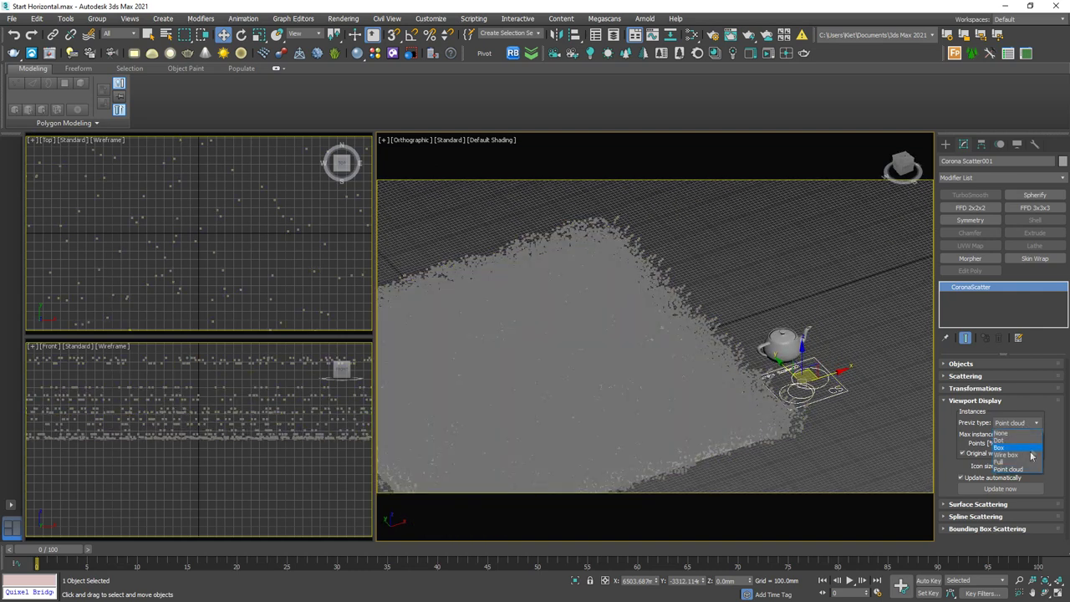
pyautogui.click(1025, 464)
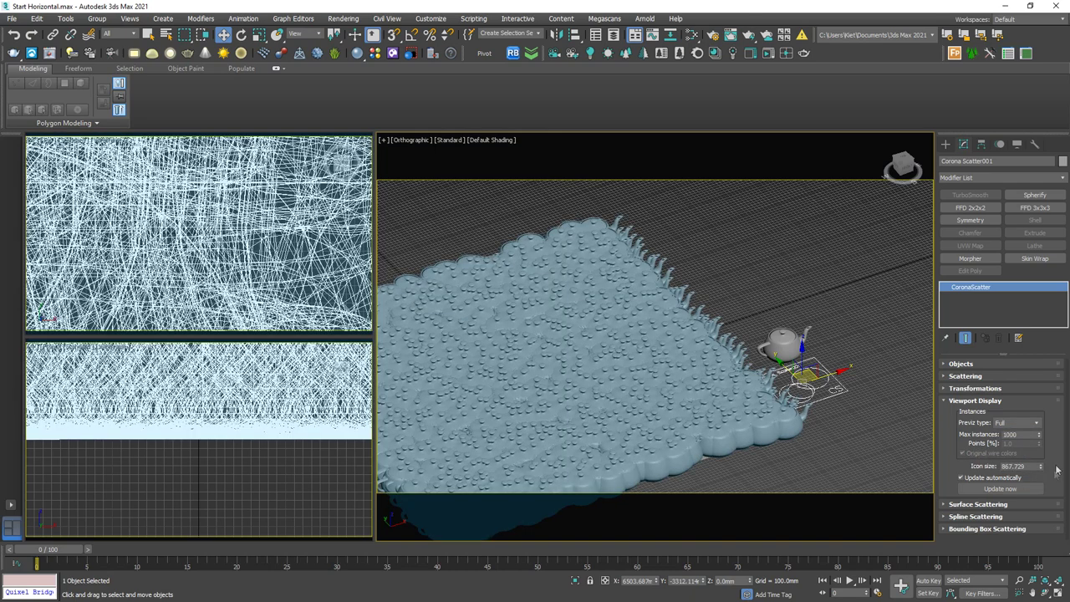
pyautogui.click(1006, 401)
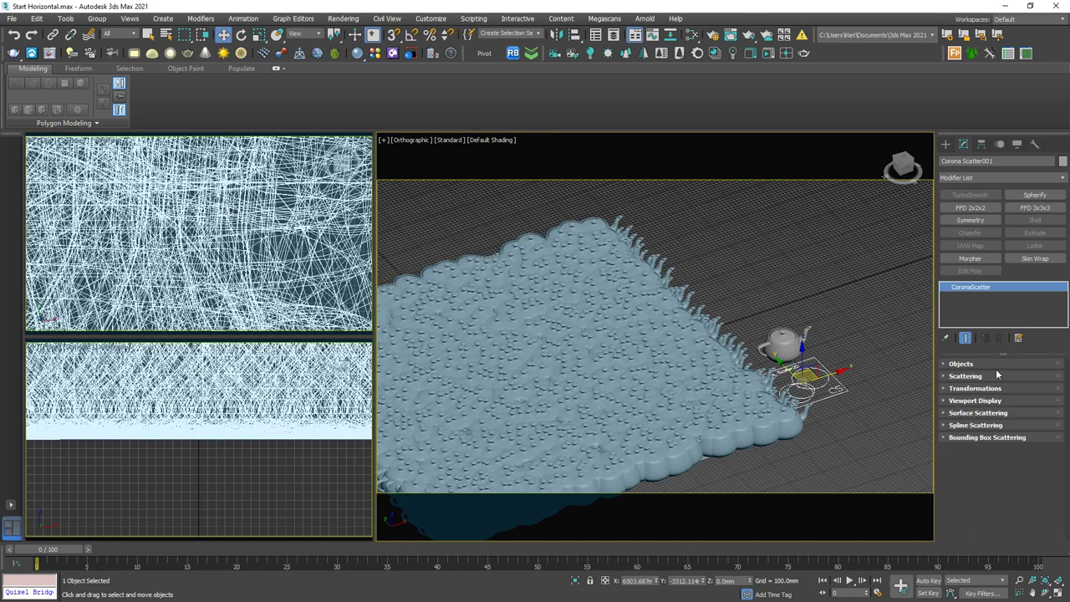
# Test the scatter's maximum instance limit with values of 1 and 2, and finally set it to 10.
pyautogui.click(996, 376)
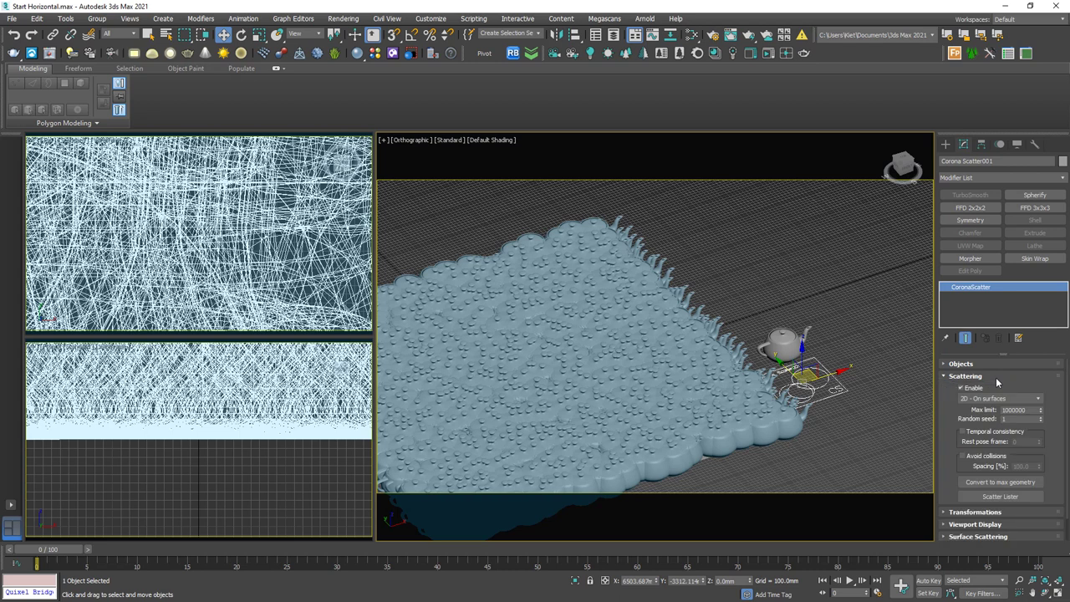
pyautogui.doubleClick(1022, 410)
pyautogui.write('1')
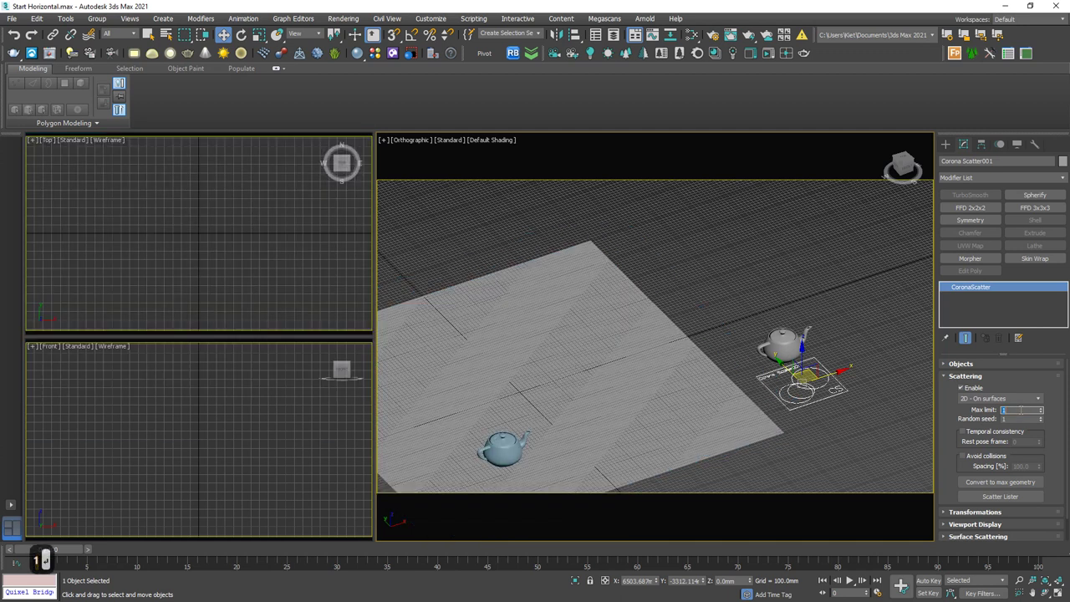
pyautogui.press('Return')
pyautogui.write('2')
pyautogui.press('Return')
pyautogui.write('10')
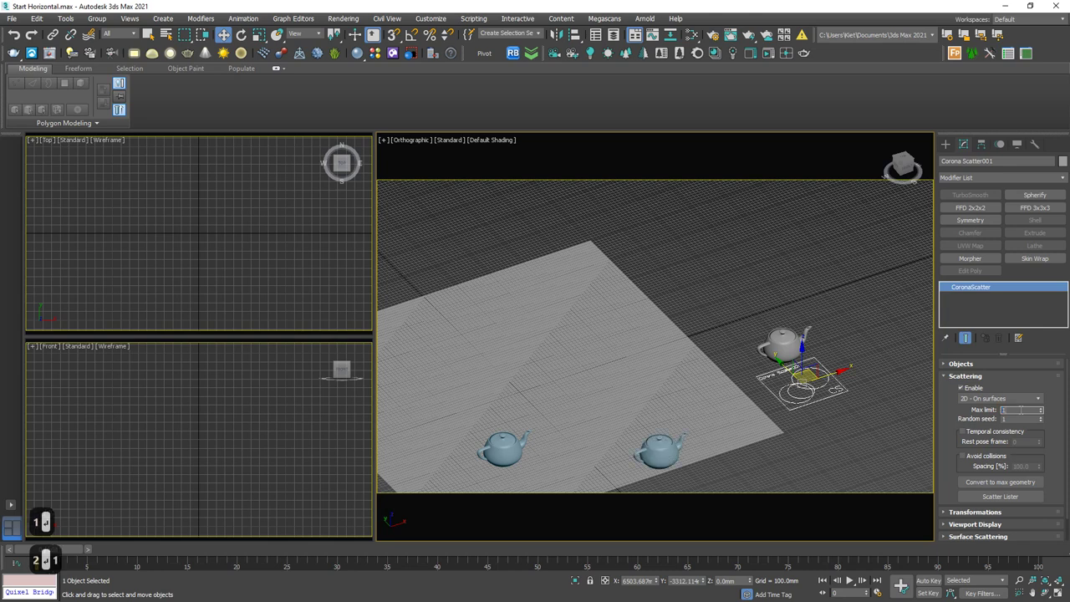
pyautogui.press('Return')
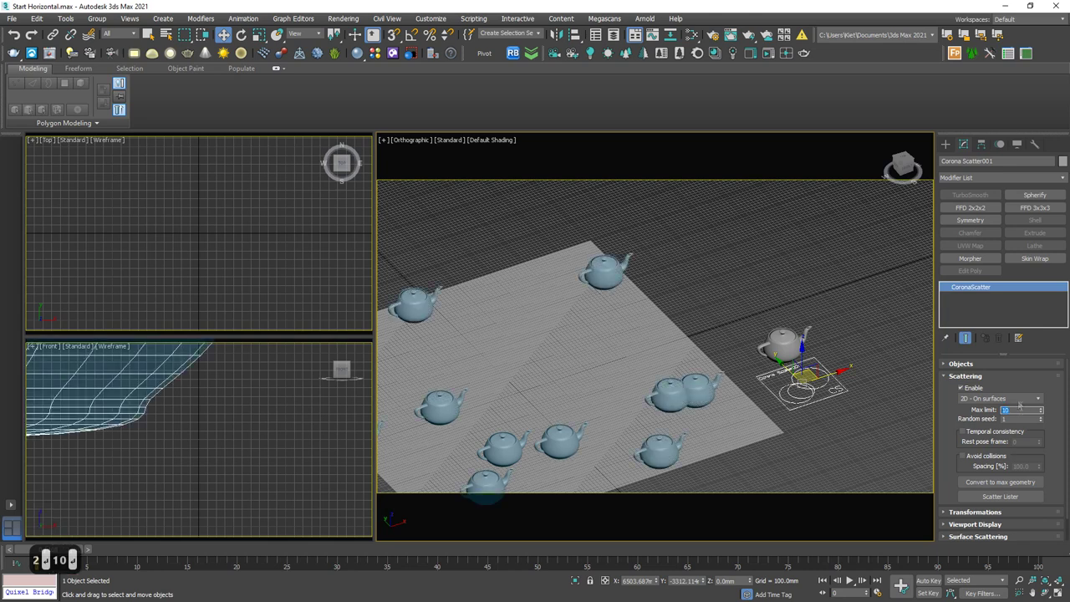
# Set the scatter's maximum Z rotation to 359° in its transformation settings.
pyautogui.click(1012, 377)
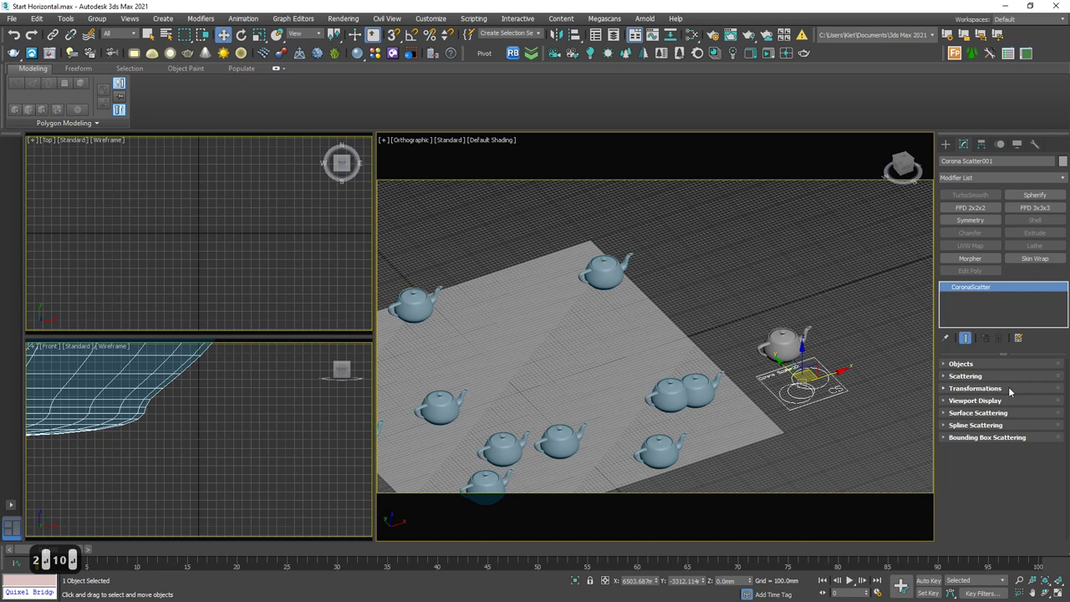
pyautogui.click(1008, 386)
pyautogui.scroll(-3, 1054, 441)
pyautogui.moveTo(1053, 442); pyautogui.dragTo(1050, 410)
pyautogui.hotkey('ctrl', '2')
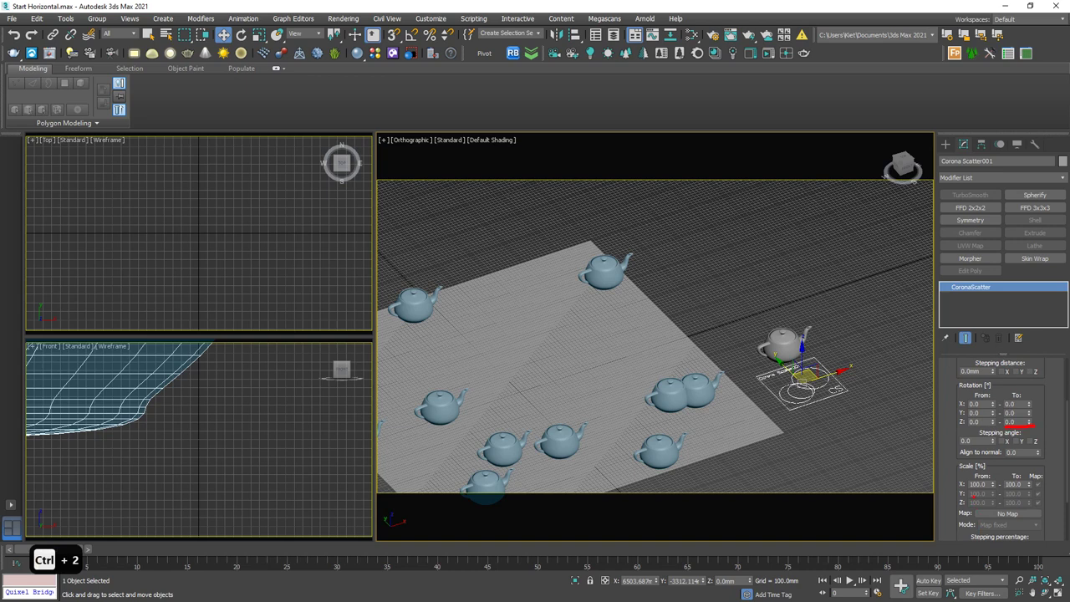
pyautogui.moveTo(969, 490); pyautogui.dragTo(997, 488)
pyautogui.press('Escape')
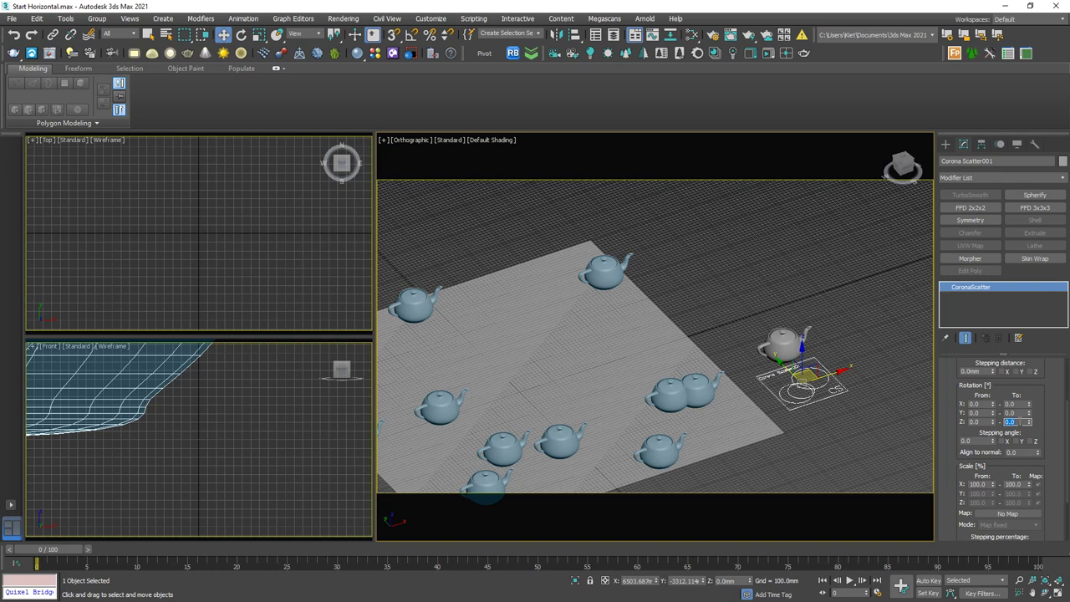
pyautogui.write('359')
pyautogui.press('Return')
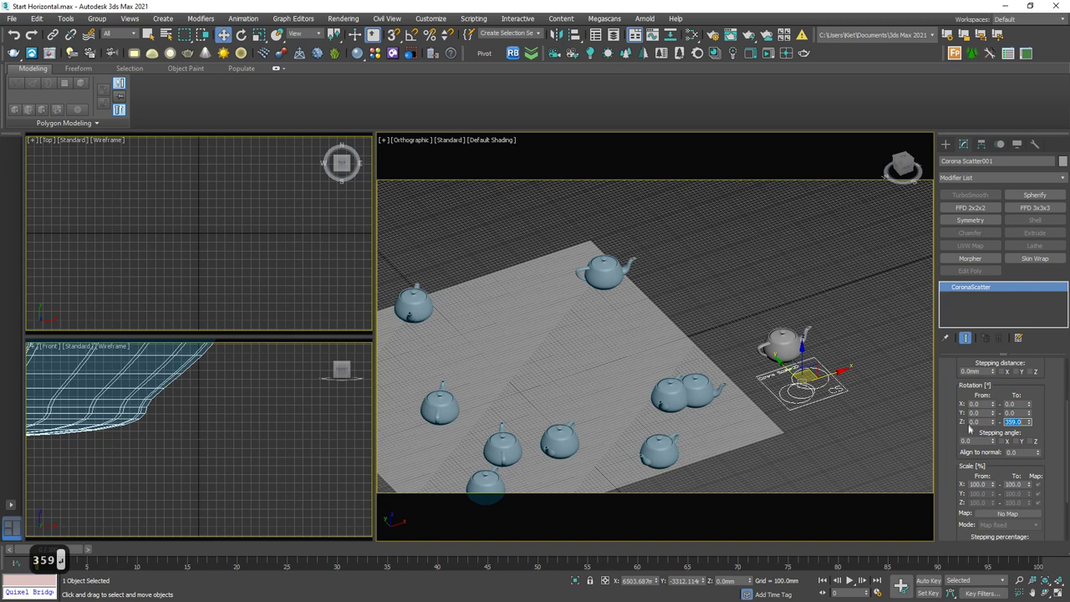
# Set the upper X limit of the scatter's scale range to 150%.
pyautogui.scroll(-1, 1048, 436)
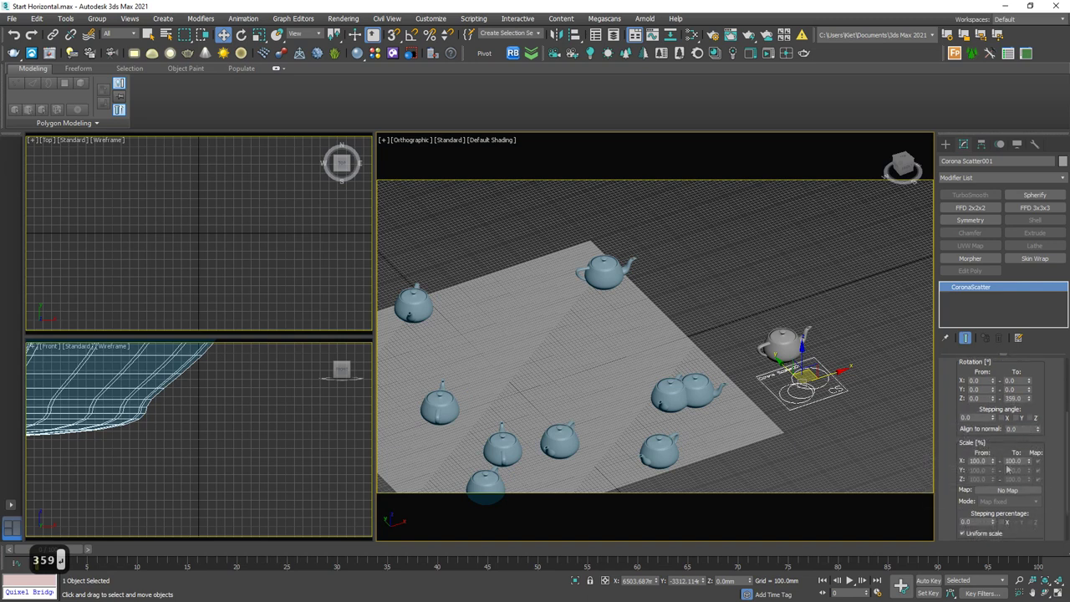
pyautogui.doubleClick(1013, 462)
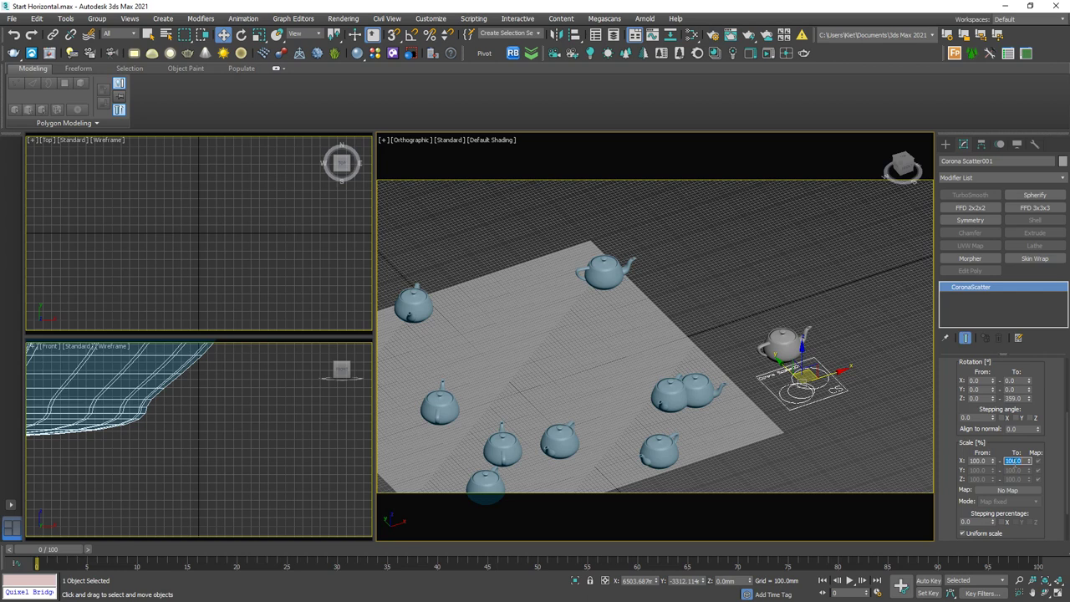
pyautogui.write('150')
pyautogui.press('Return')
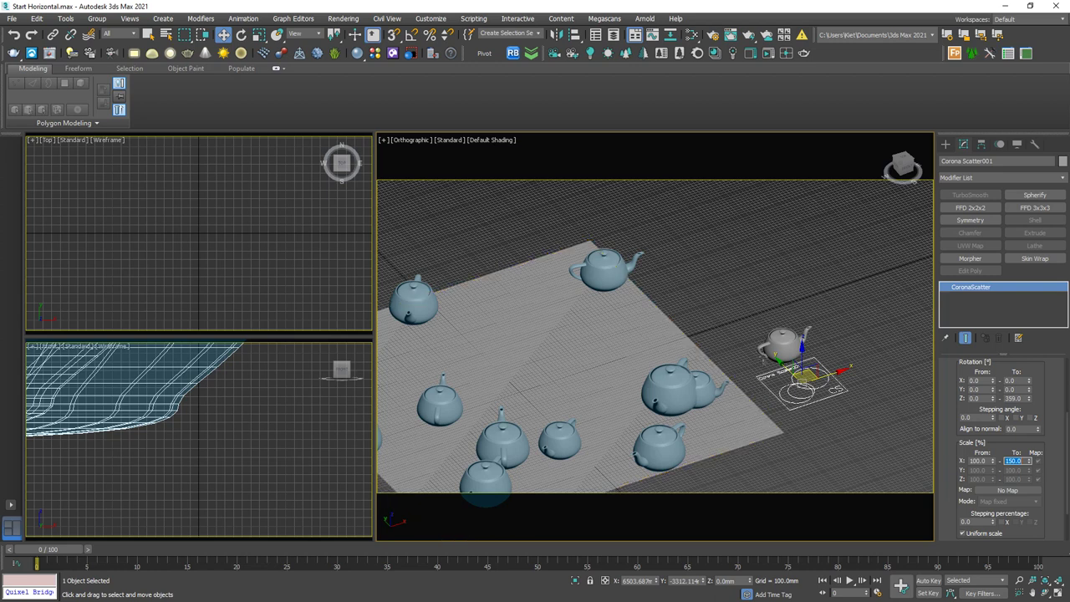
# Return to the scattering settings and enable Avoid collisions, comparing the teapots with the option on and off.
pyautogui.moveTo(1042, 385); pyautogui.dragTo(1034, 464)
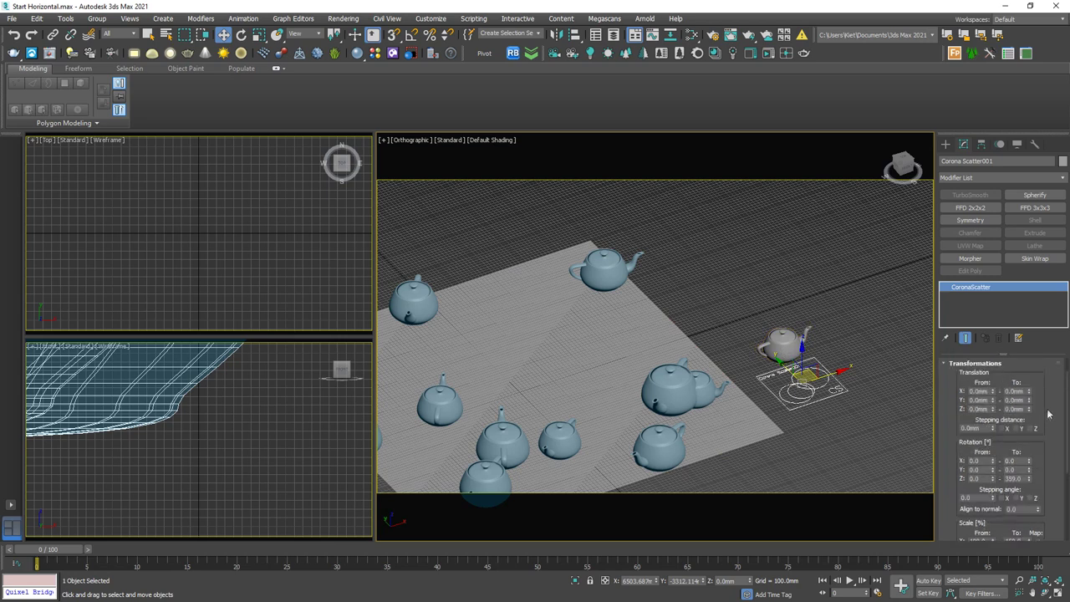
pyautogui.scroll(2, 1042, 423)
pyautogui.click(1022, 388)
pyautogui.click(1013, 377)
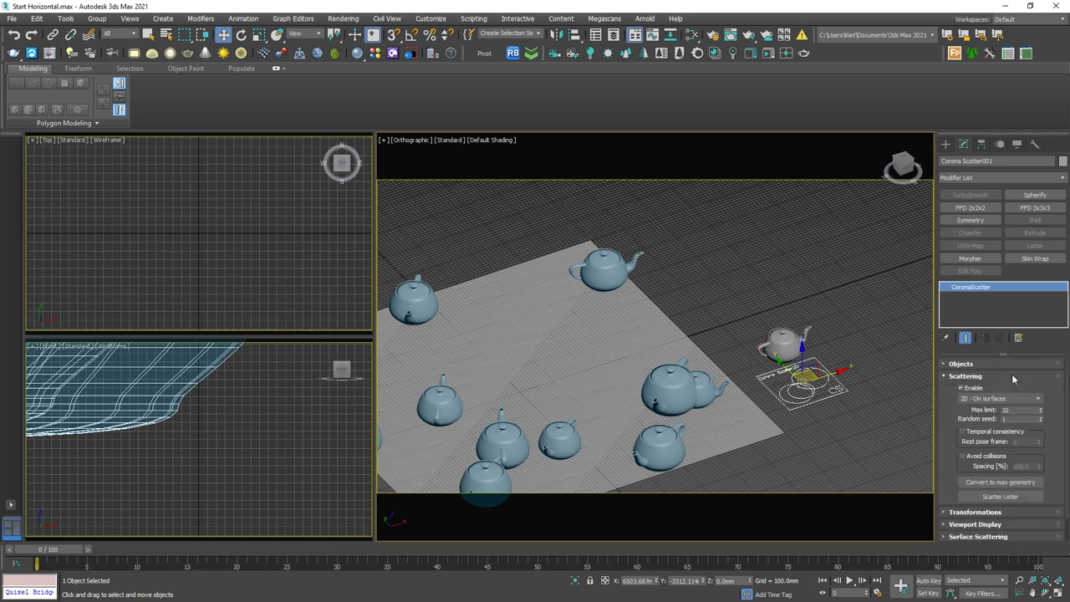
pyautogui.click(991, 458)
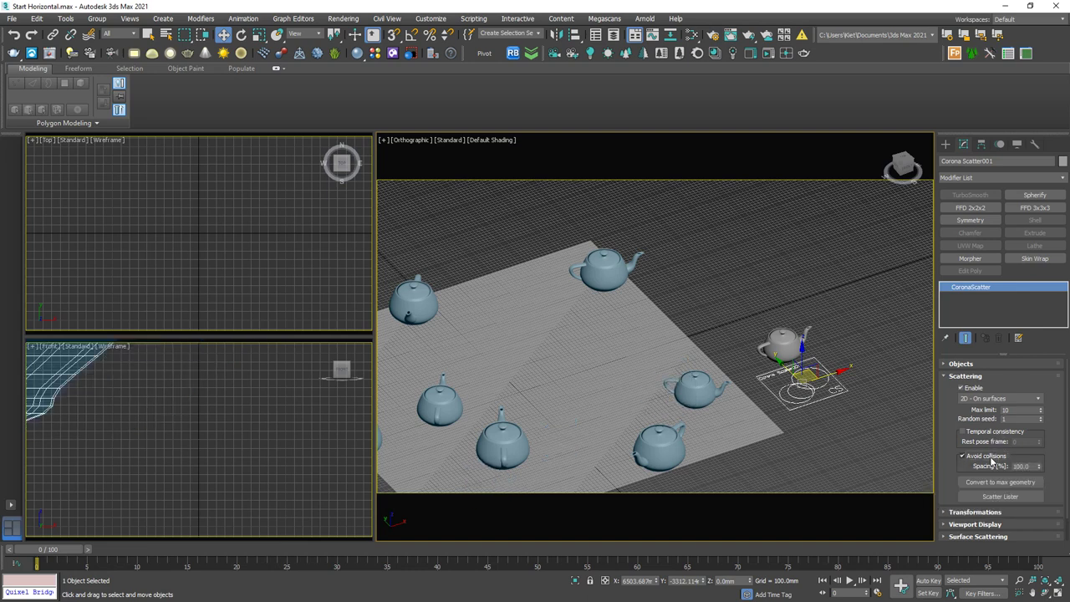
pyautogui.click(992, 459)
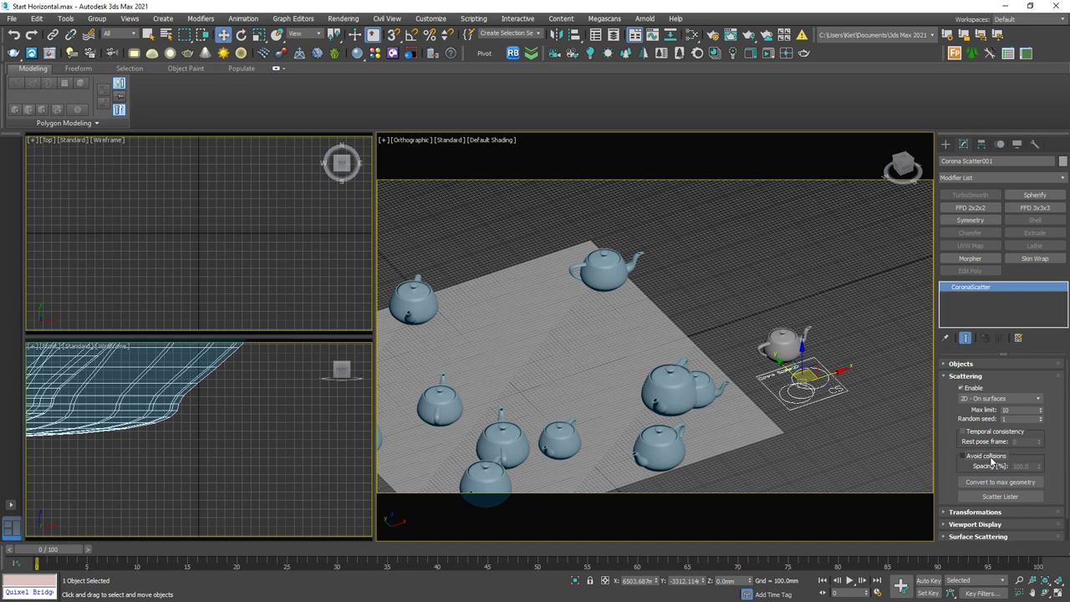
pyautogui.click(986, 456)
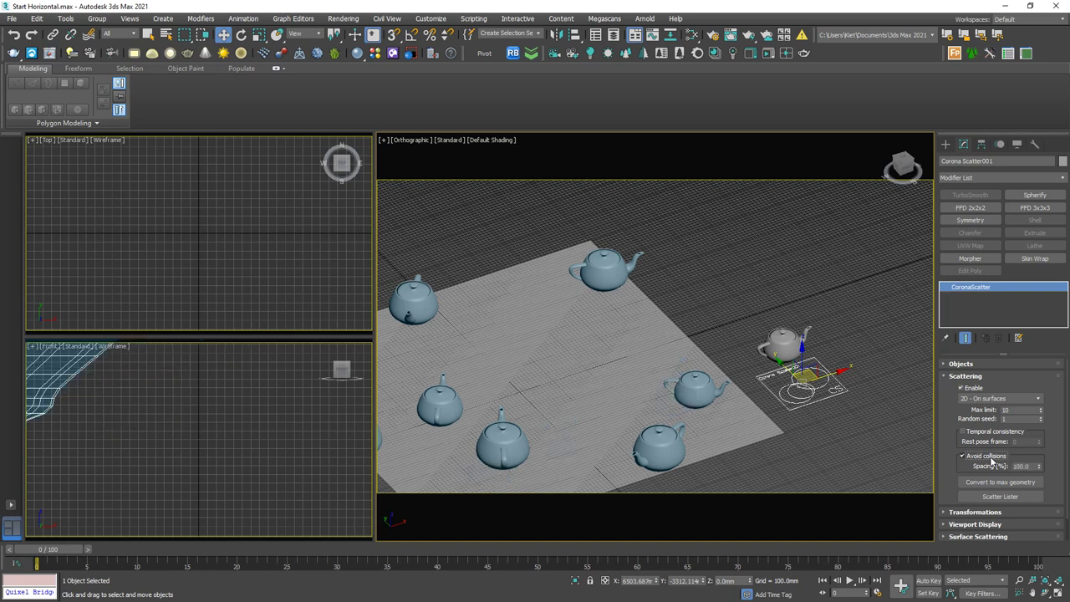
# Try collision spacing values of 20% and 30%, and restore the spacing to 100%.
pyautogui.doubleClick(1024, 466)
pyautogui.write('20')
pyautogui.press('Return')
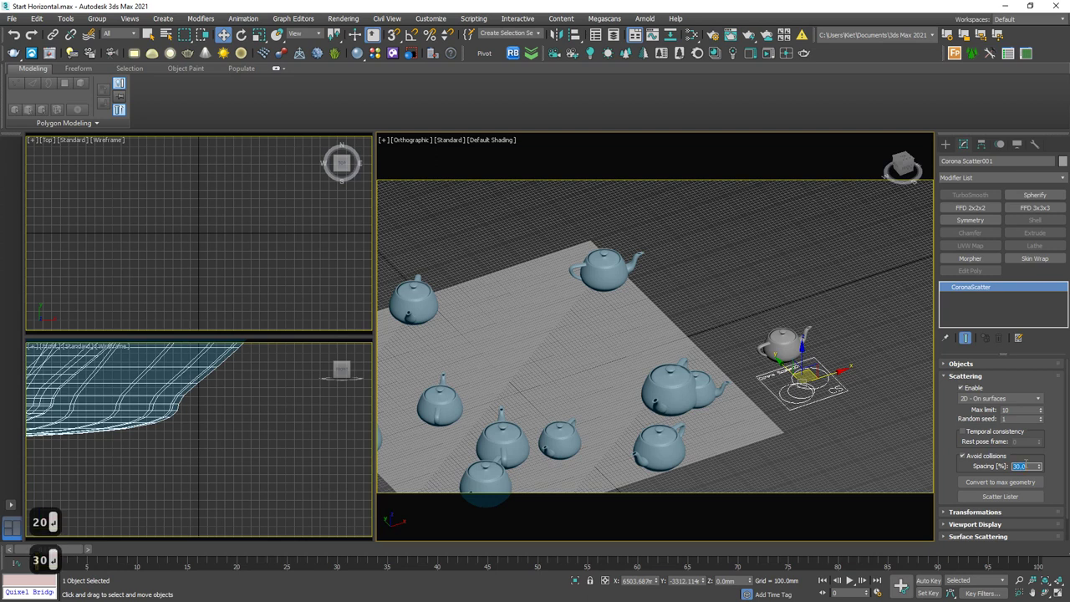
pyautogui.write('1')
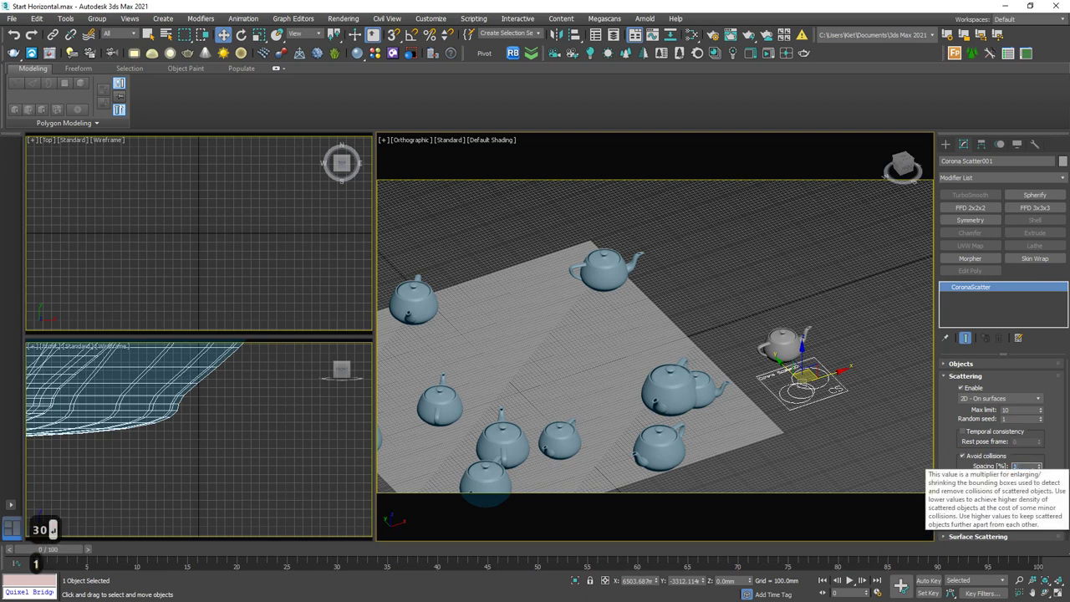
pyautogui.write('00')
pyautogui.press('Return')
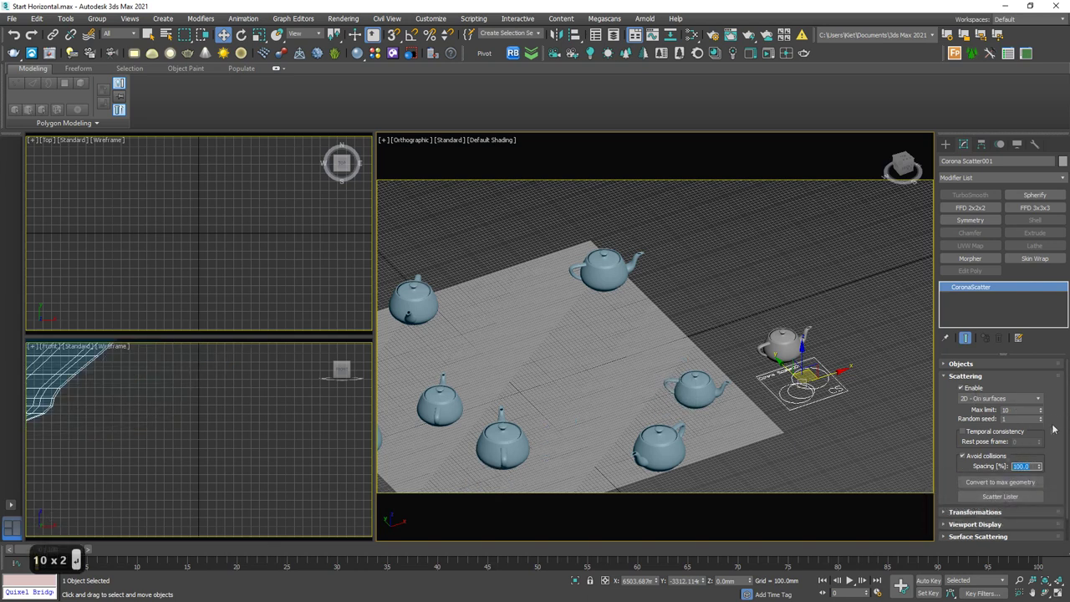
# Raise the scatter's maximum limit in stages from 100 to 1000000, and compare the teapots with Avoid collisions off and on.
pyautogui.click(1022, 410)
pyautogui.write('100')
pyautogui.press('Return')
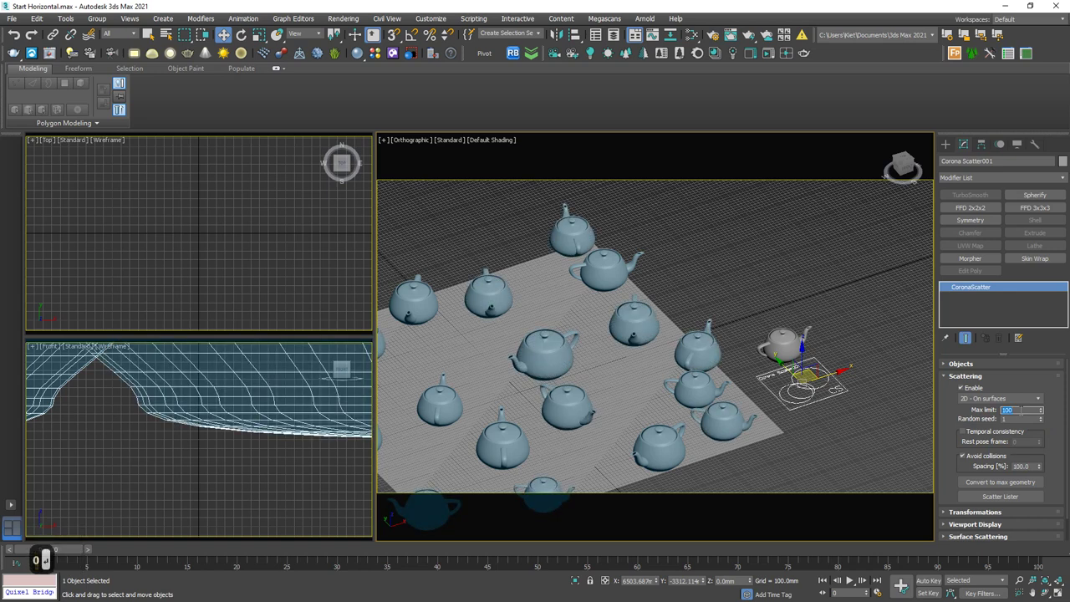
pyautogui.write('0')
pyautogui.press('Return')
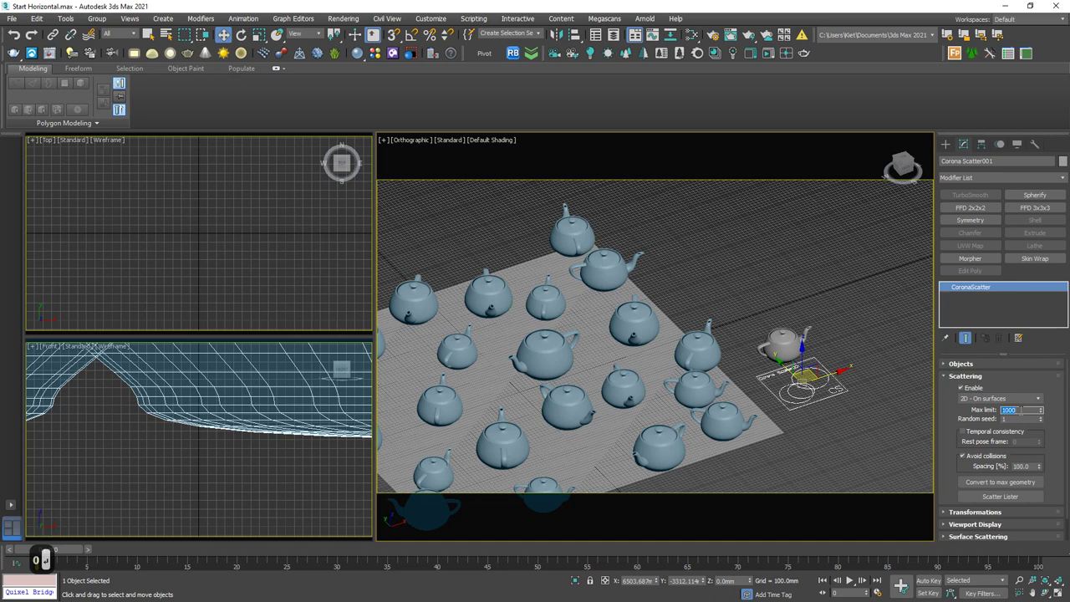
pyautogui.write('0')
pyautogui.press('Return')
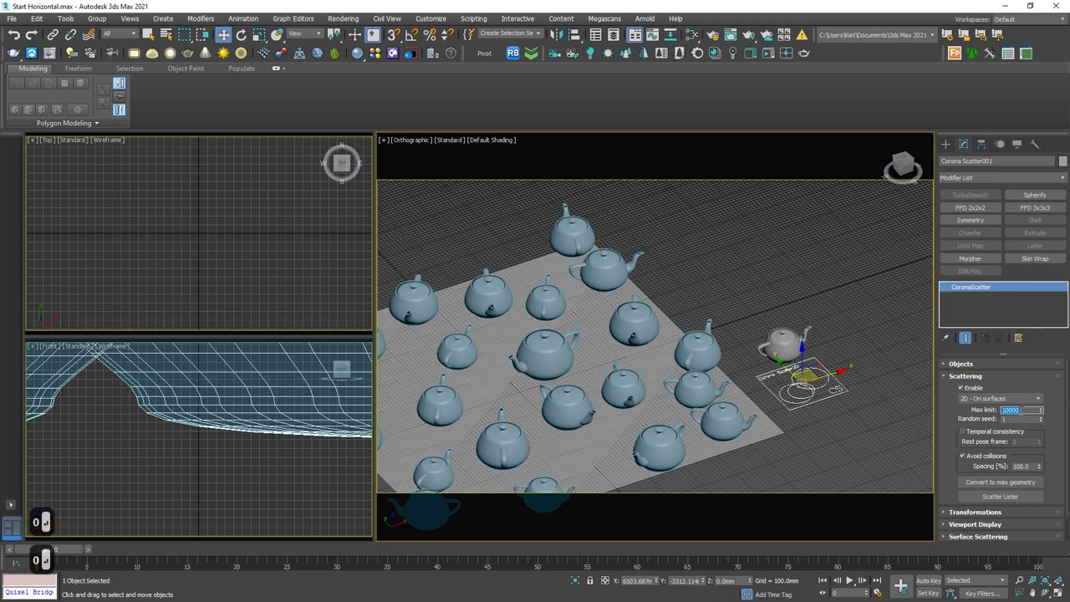
pyautogui.write('0')
pyautogui.press('Return')
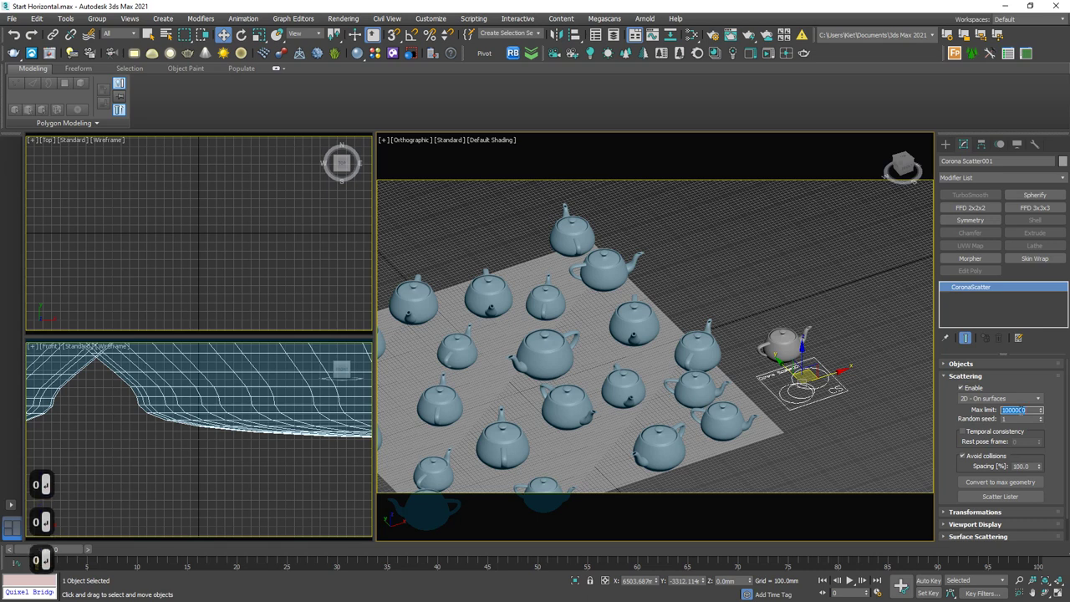
pyautogui.click(963, 456)
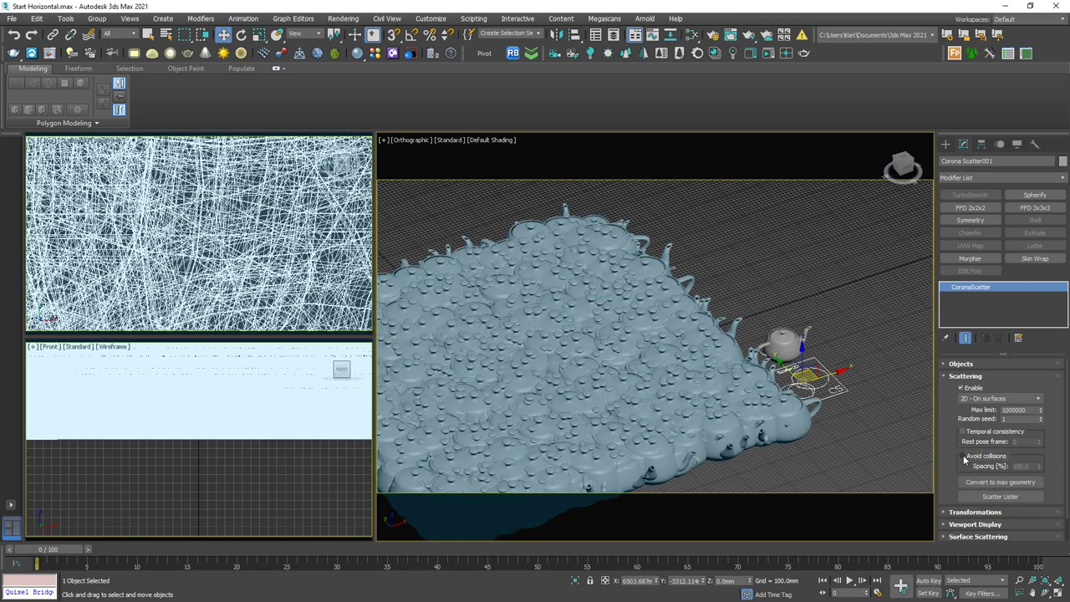
pyautogui.click(963, 457)
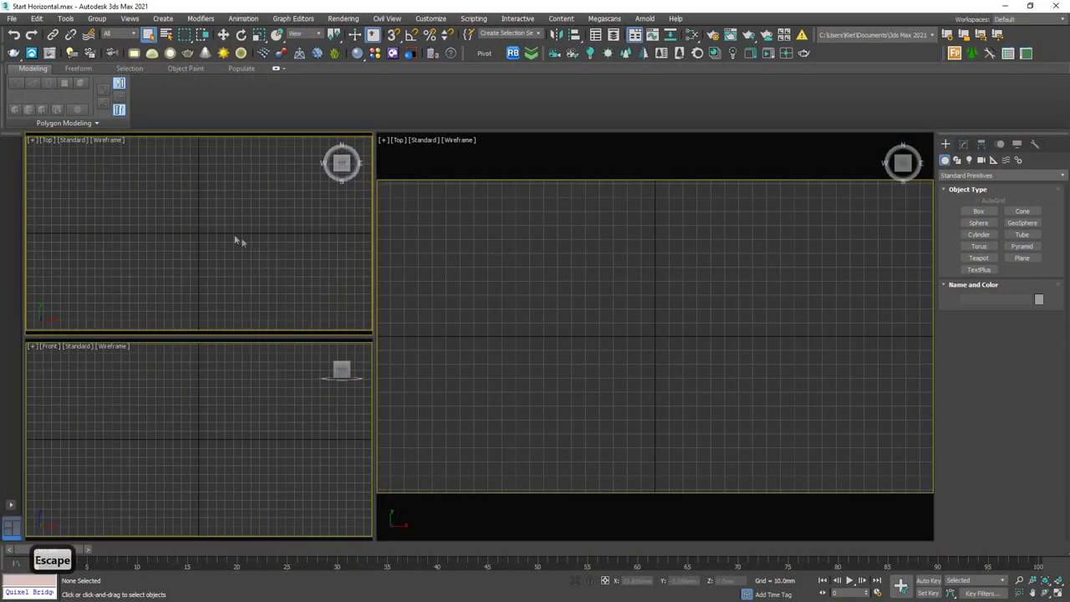
# Create a vertical plane in the Front viewport with length and width of 30000 mm.
pyautogui.scroll(-3, 227, 425)
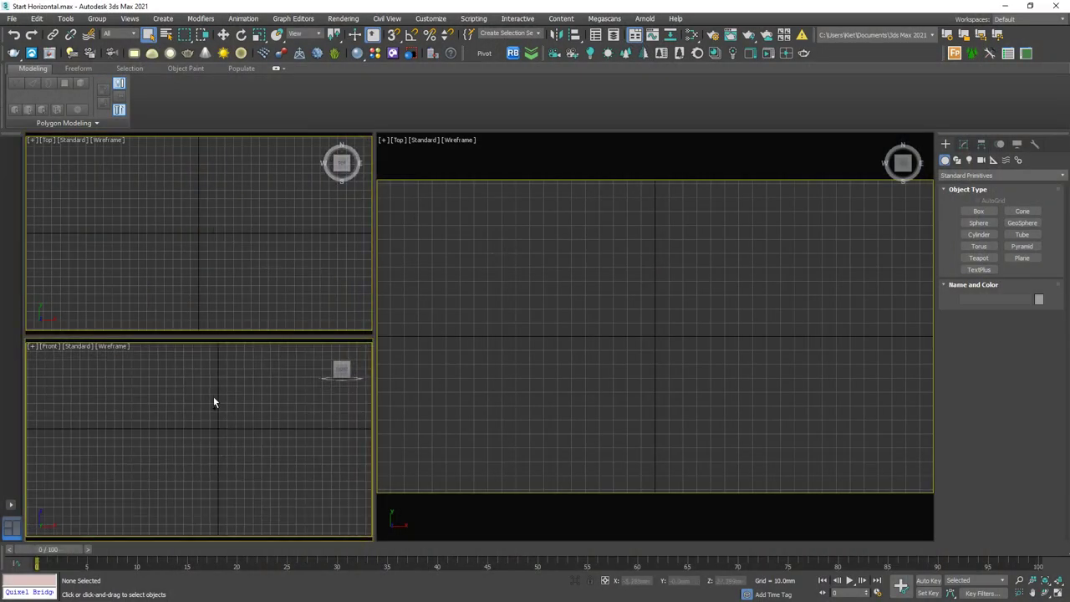
pyautogui.rightClick(214, 397)
pyautogui.click(238, 372)
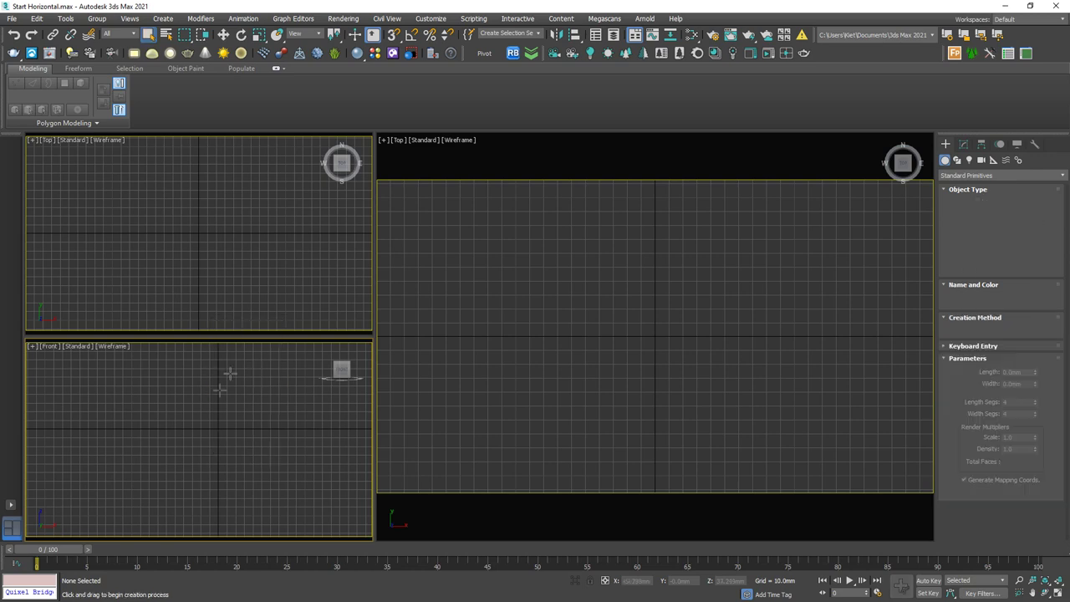
pyautogui.moveTo(167, 369); pyautogui.dragTo(256, 457)
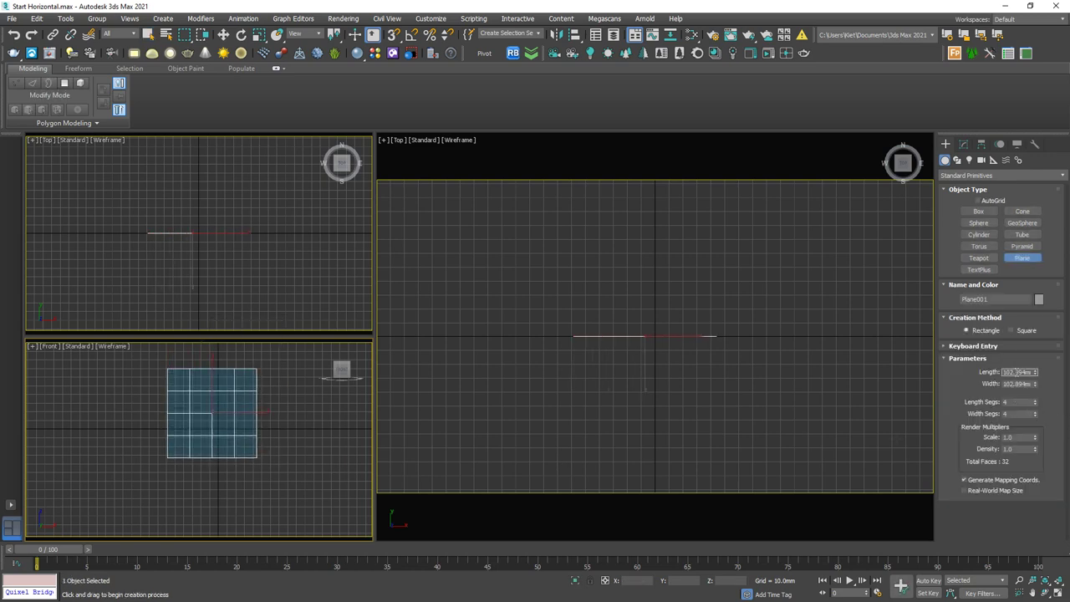
pyautogui.doubleClick(1017, 372)
pyautogui.write('300')
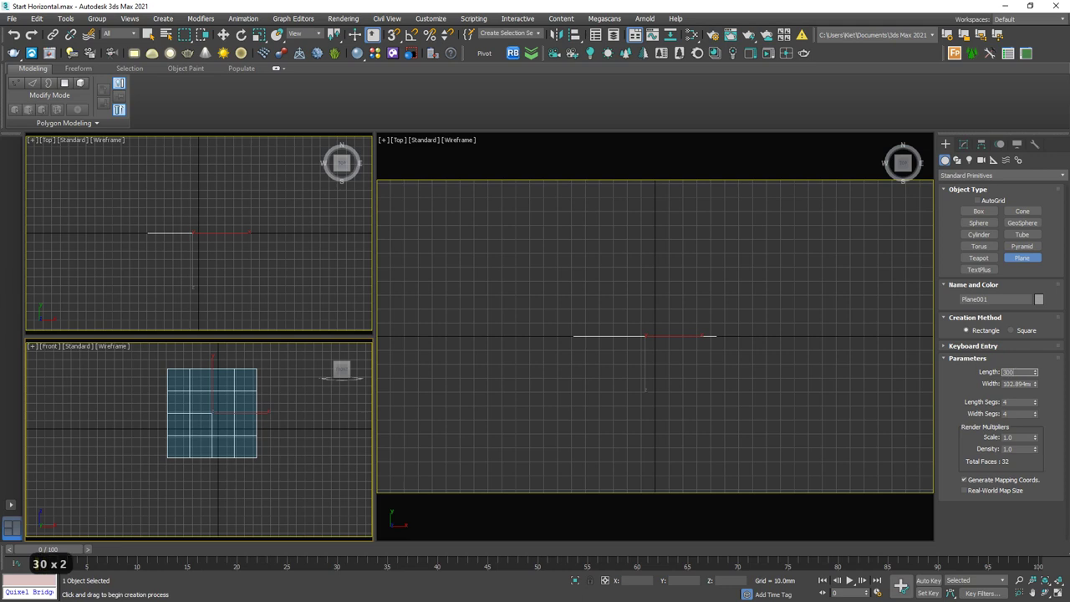
pyautogui.write('00')
pyautogui.press('Tab')
pyautogui.write('30000')
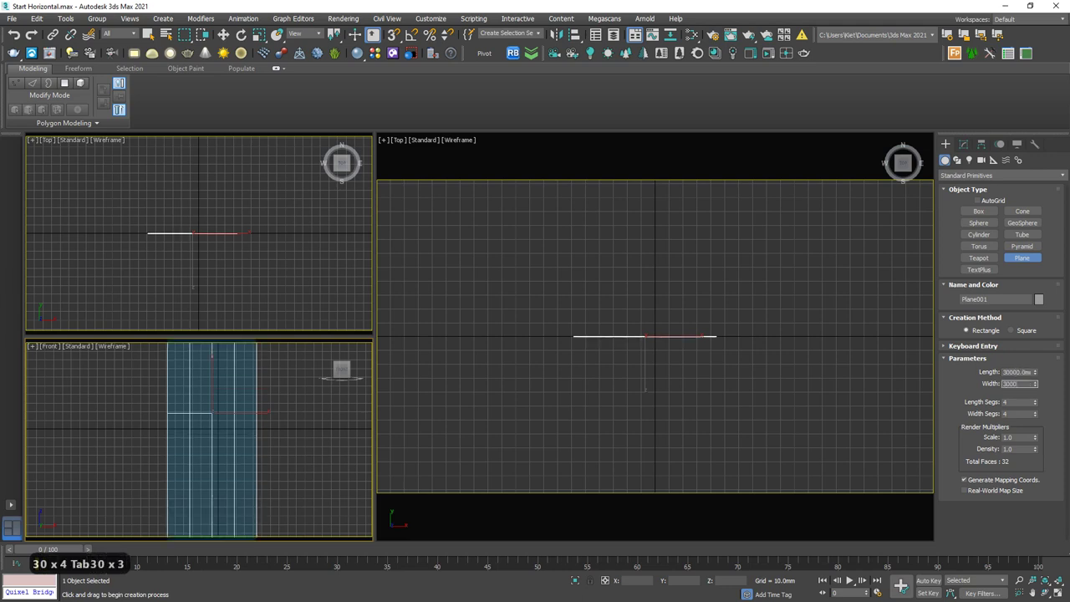
pyautogui.press('Return')
# Move the vertical plane up so its lower edge sits at about ground level, and deselect it.
pyautogui.click(223, 34)
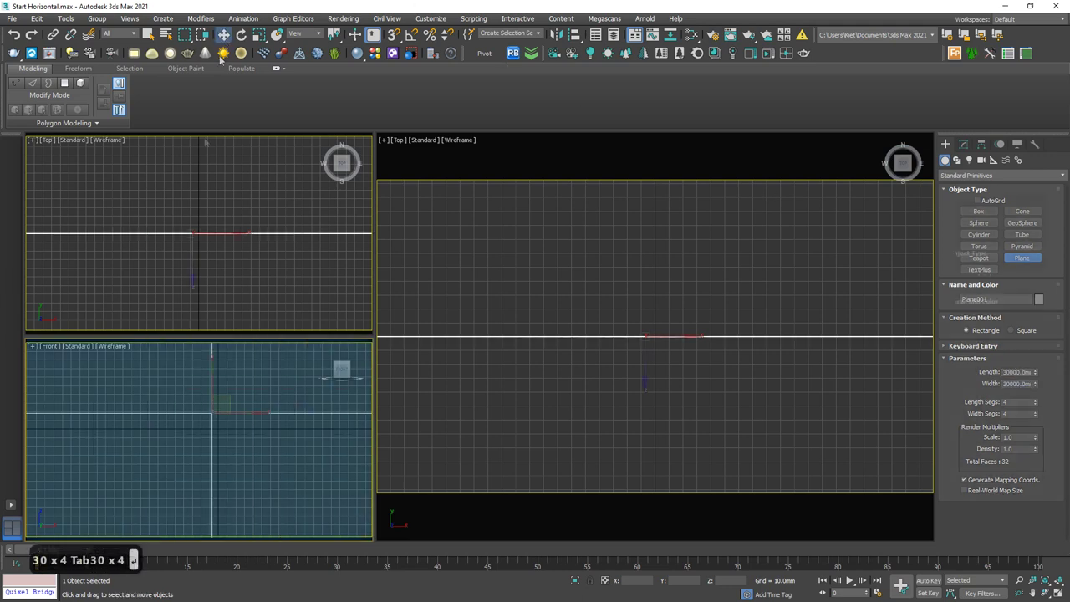
pyautogui.scroll(-10, 251, 490)
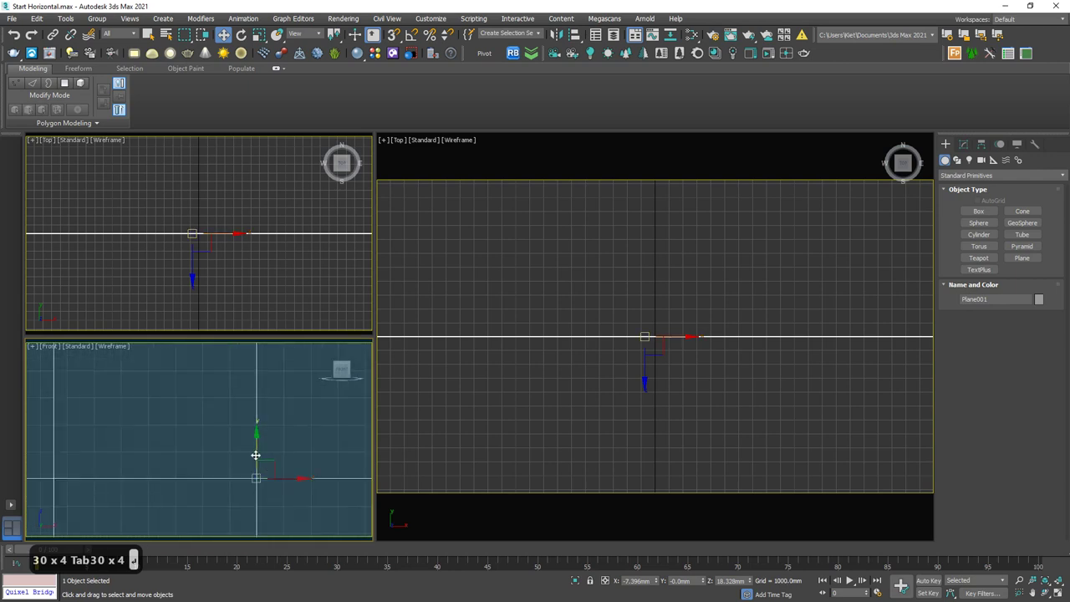
pyautogui.scroll(-4, 258, 480)
pyautogui.scroll(2, 261, 460)
pyautogui.scroll(-1, 259, 439)
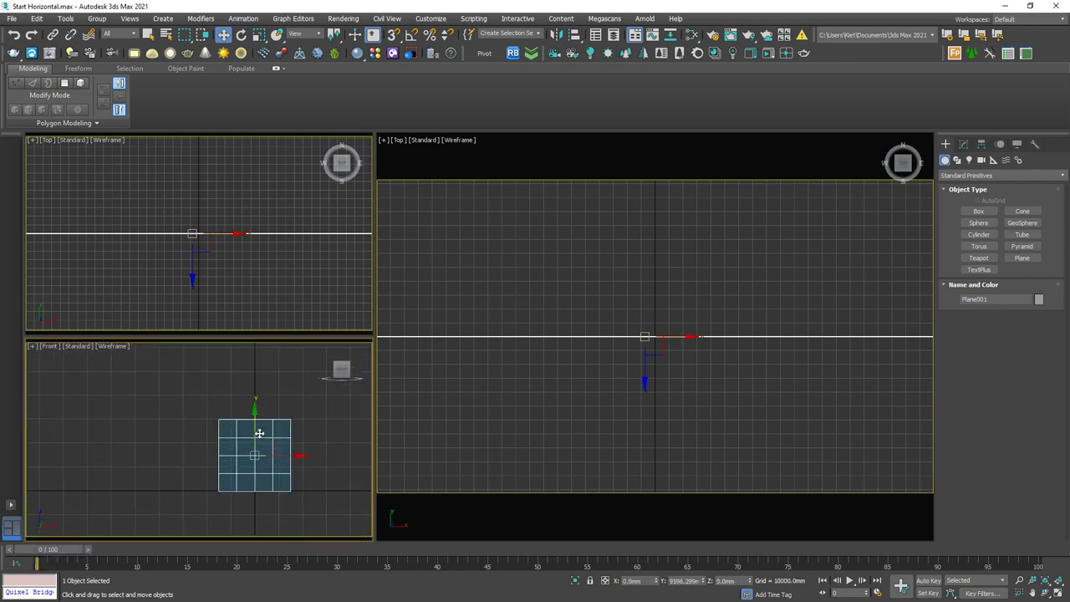
pyautogui.scroll(1, 273, 459)
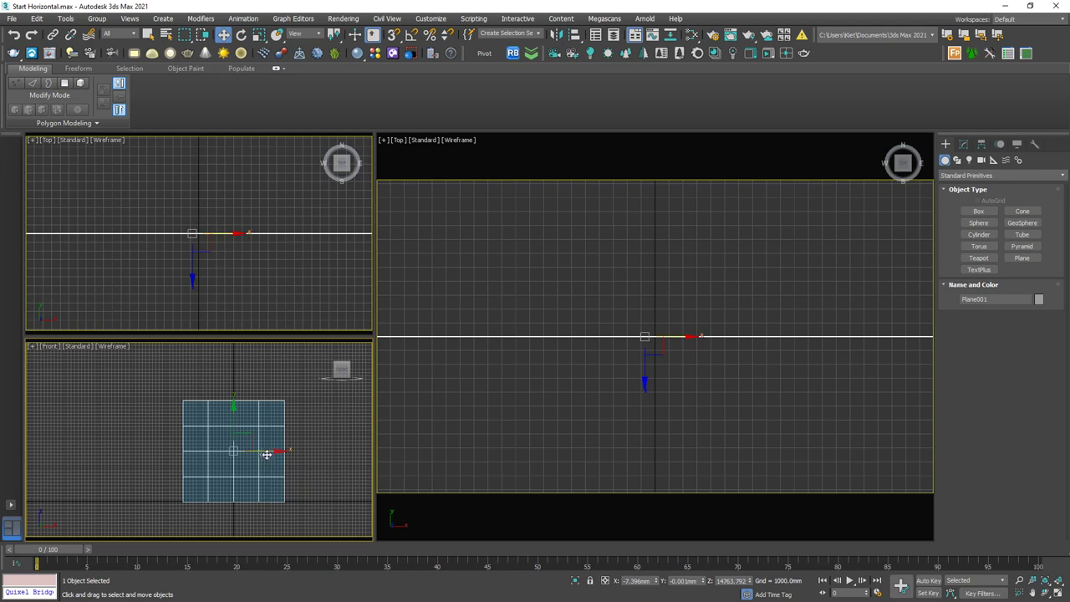
pyautogui.moveTo(267, 455); pyautogui.dragTo(264, 454)
pyautogui.press('Delete')
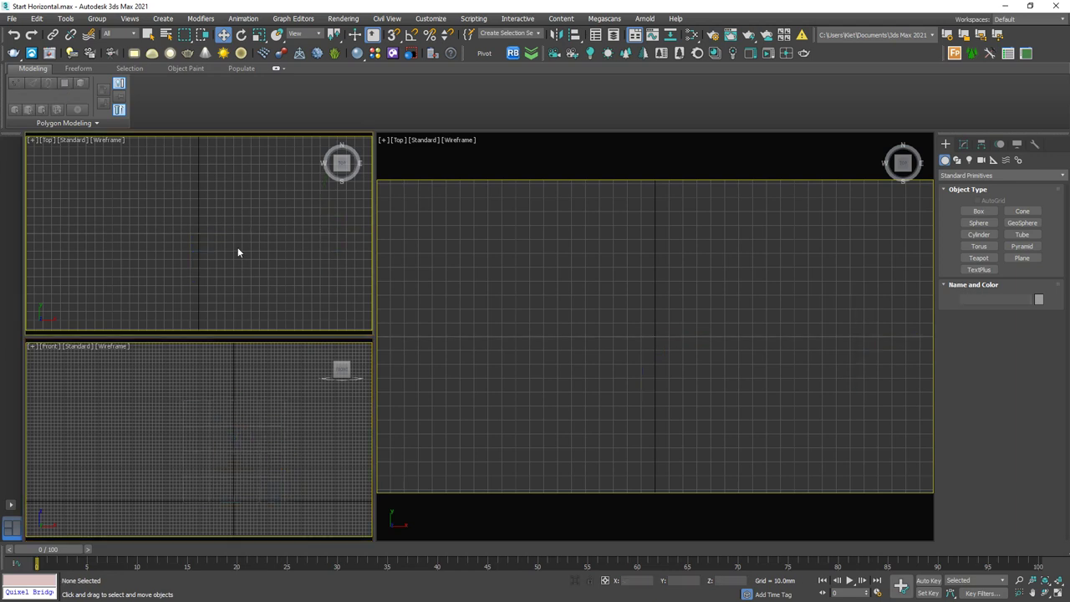
# Switch the Top viewport to default shading and turn it to an angled view of the vertical plane.
pyautogui.scroll(-6, 238, 247)
pyautogui.press('F3')
pyautogui.press('F3')
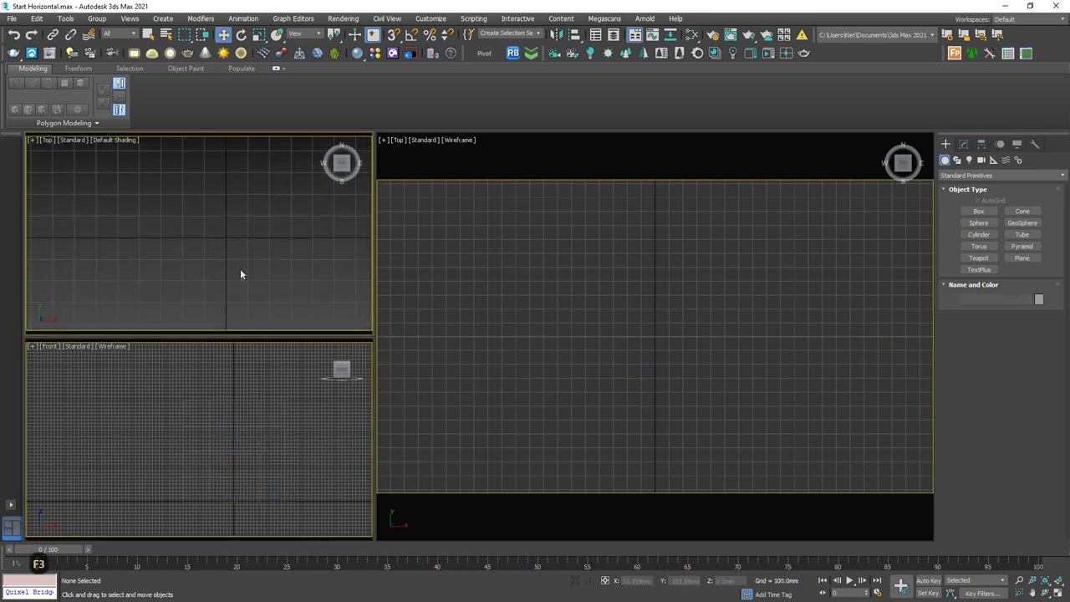
pyautogui.scroll(-3, 241, 269)
pyautogui.moveTo(249, 270)
pyautogui.mouseDown(button='middle')
pyautogui.moveTo(258, 231)
pyautogui.moveTo(227, 277)
pyautogui.moveTo(251, 255)
pyautogui.mouseUp(button='middle')
pyautogui.press('F3')
# Draw a second plane flat on the ground as a long narrow strip in front of the vertical plane.
pyautogui.rightClick(301, 273)
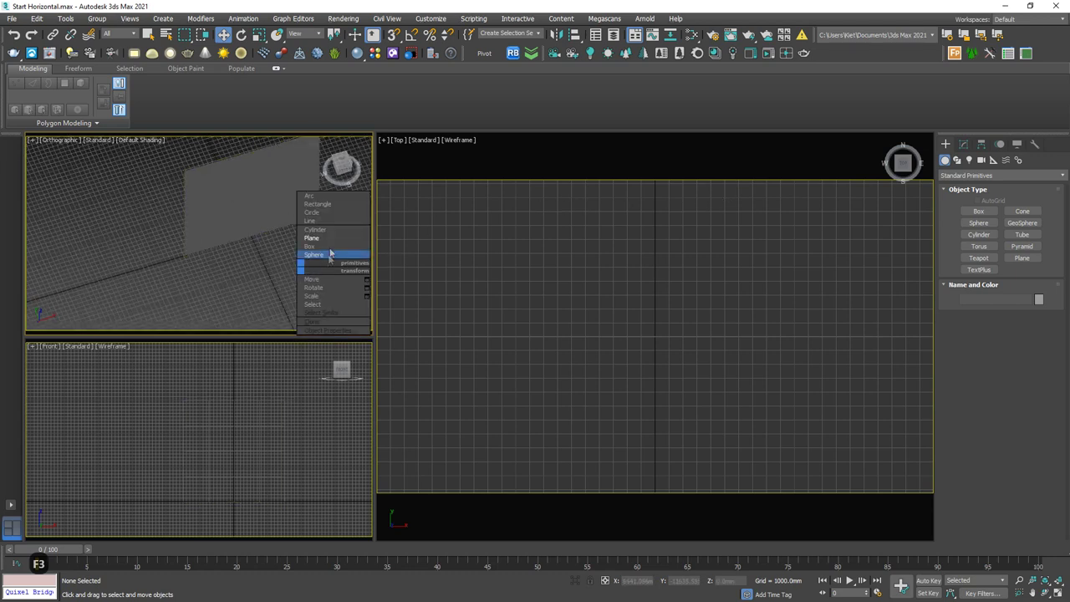
pyautogui.click(323, 242)
pyautogui.moveTo(177, 270); pyautogui.dragTo(347, 246)
pyautogui.press('w')
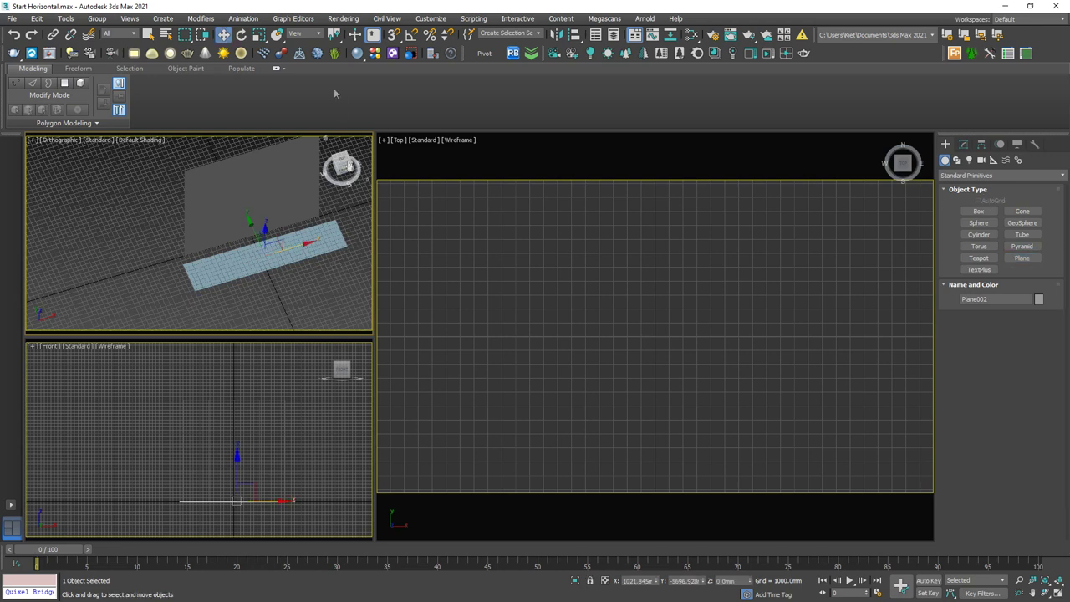
pyautogui.moveTo(346, 264); pyautogui.dragTo(247, 276, button='middle')
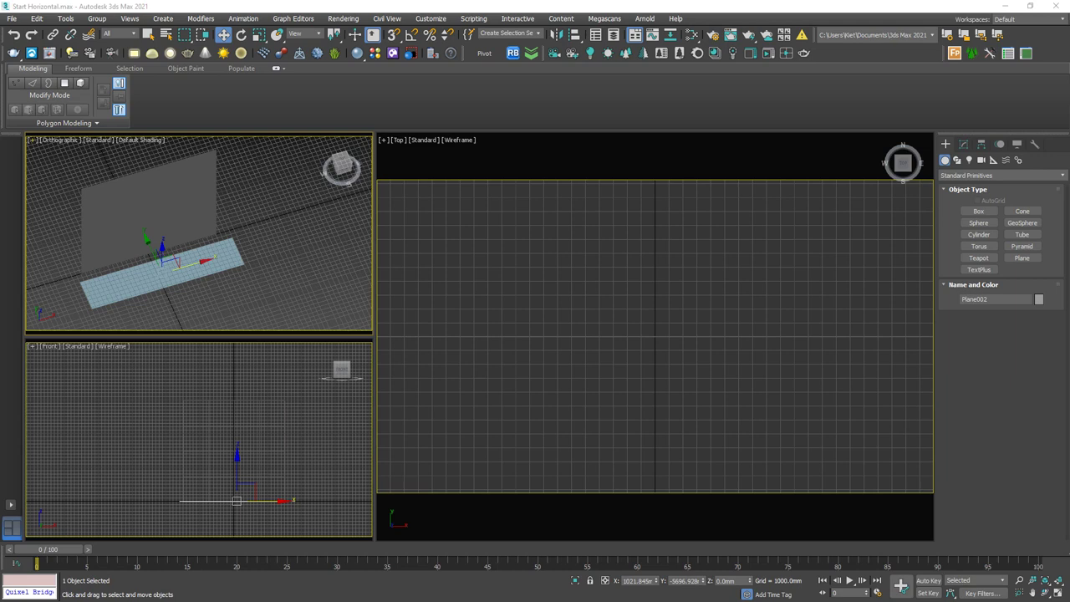
# Merge the file containing the bamboo plant and the material cube into the scene, and place both beside the planes.
pyautogui.moveTo(297, 138); pyautogui.dragTo(291, 215)
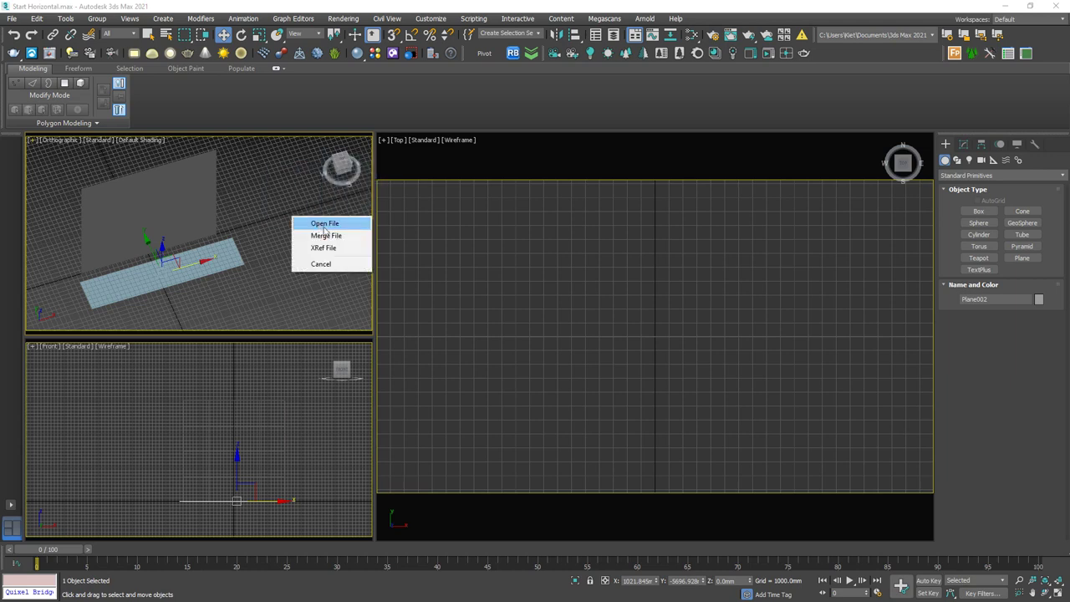
pyautogui.click(326, 235)
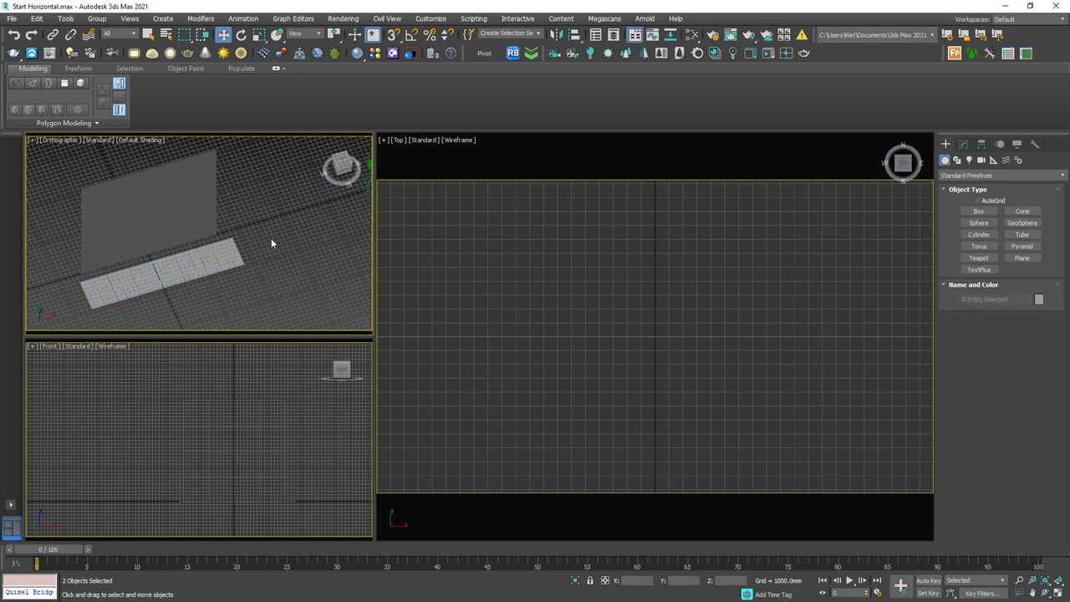
pyautogui.scroll(-3, 324, 247)
pyautogui.scroll(3, 365, 230)
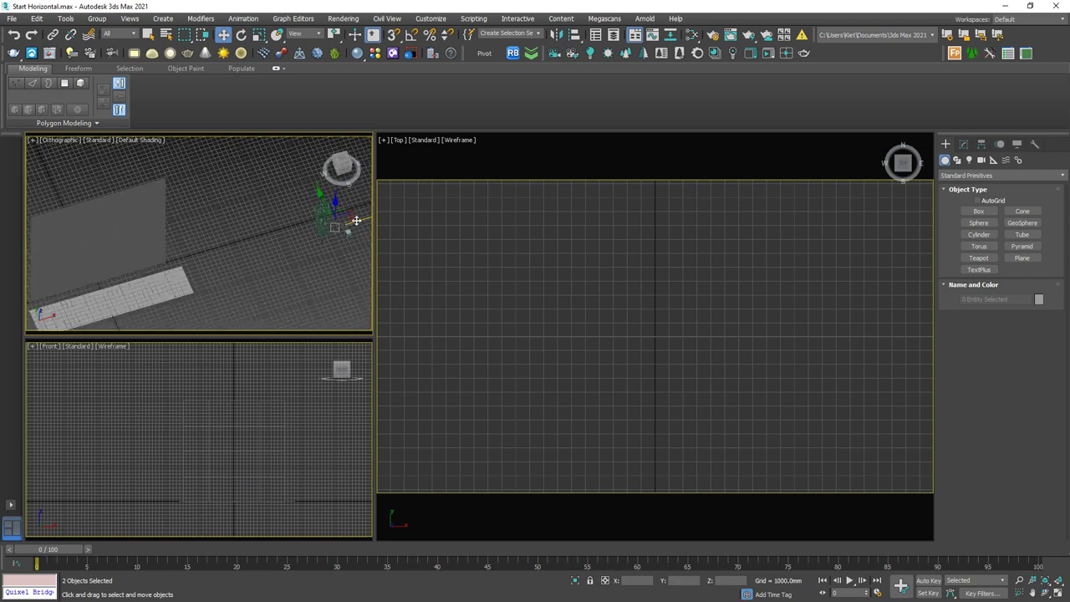
pyautogui.moveTo(357, 220); pyautogui.dragTo(244, 263)
pyautogui.scroll(5, 191, 287)
pyautogui.moveTo(244, 254); pyautogui.dragTo(199, 318, button='middle')
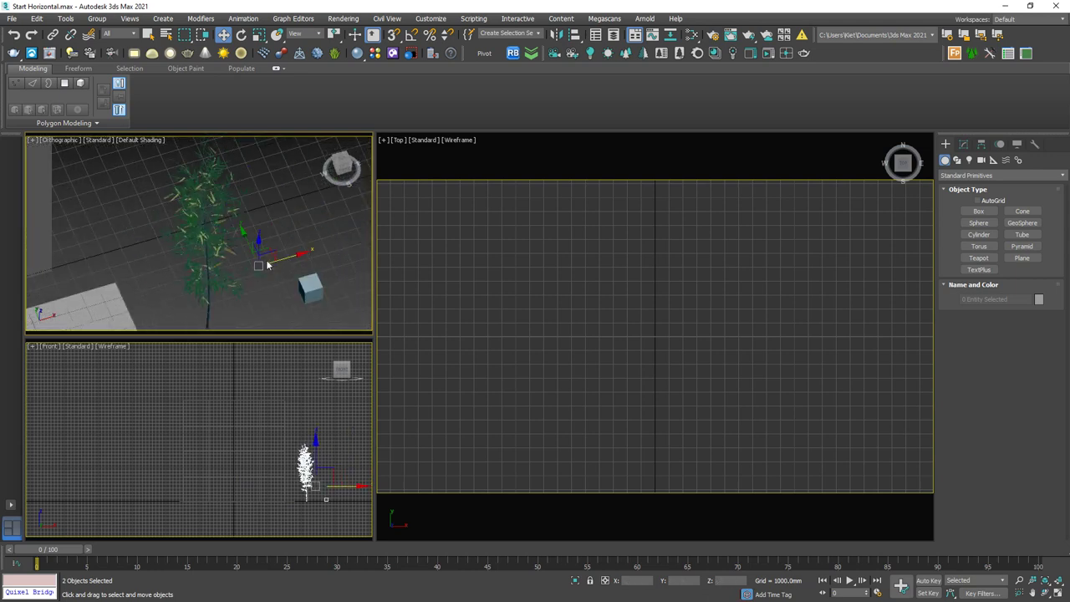
# Open the Slate Material Editor and pick the stucco wall material from the merged cube.
pyautogui.click(340, 292)
pyautogui.moveTo(339, 294); pyautogui.dragTo(266, 278, button='middle')
pyautogui.press('m')
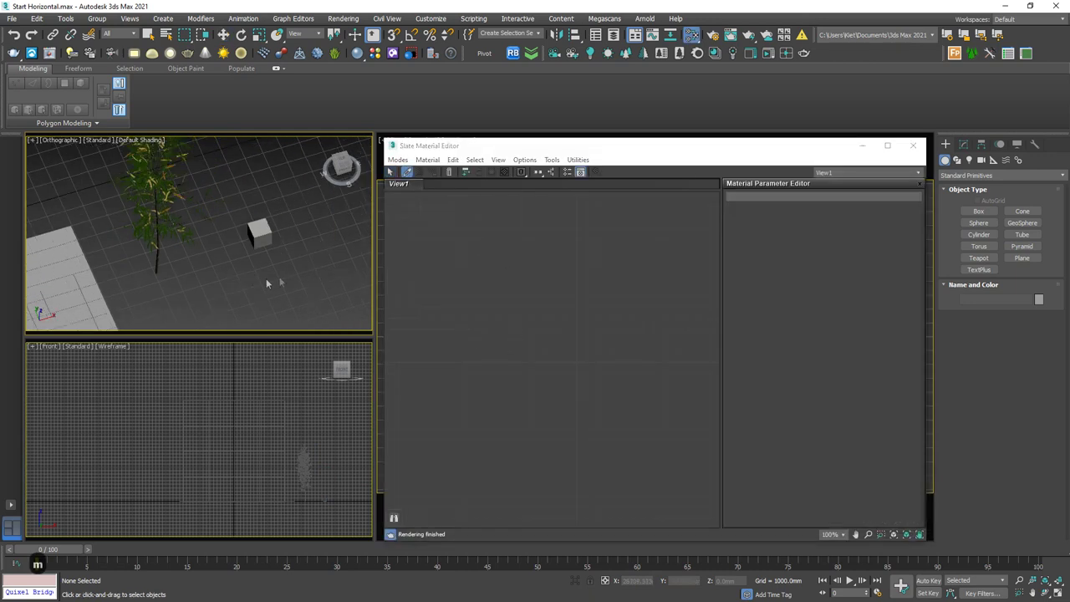
pyautogui.click(261, 230)
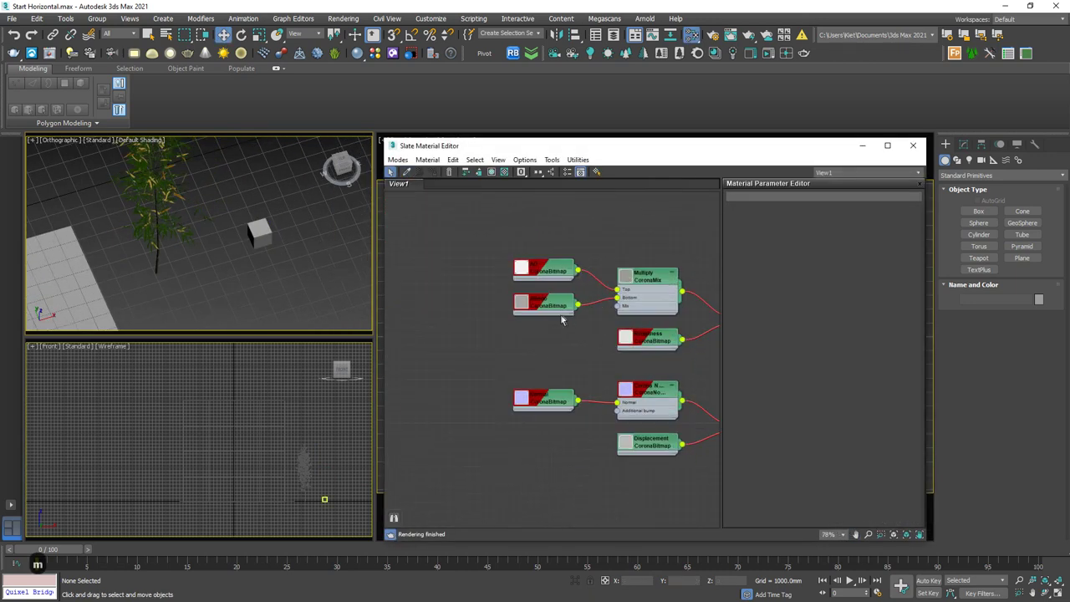
pyautogui.scroll(3, 611, 343)
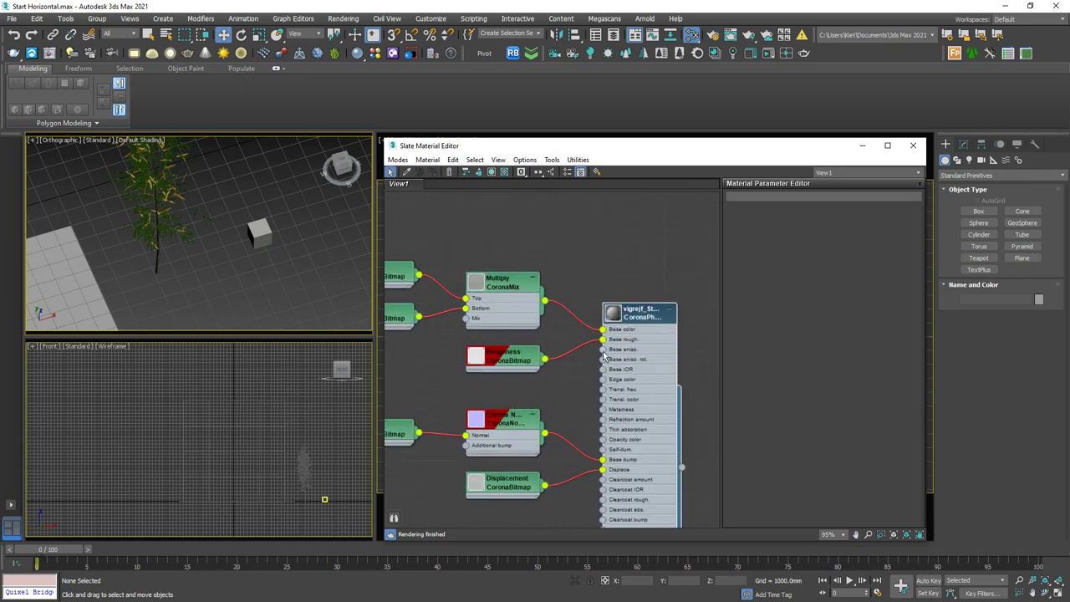
pyautogui.moveTo(604, 356); pyautogui.dragTo(618, 342, button='middle')
# Assign the vigrejf_Stucco_Wall material to the vertical plane and deselect the plane.
pyautogui.moveTo(51, 234); pyautogui.dragTo(220, 260, button='middle')
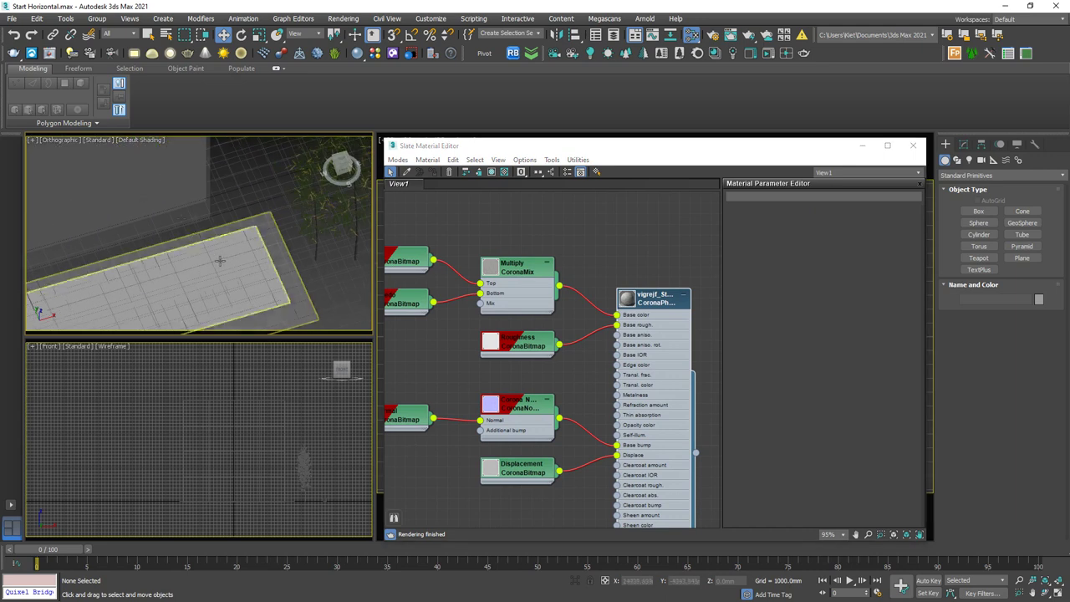
pyautogui.scroll(-2, 224, 261)
pyautogui.click(225, 262)
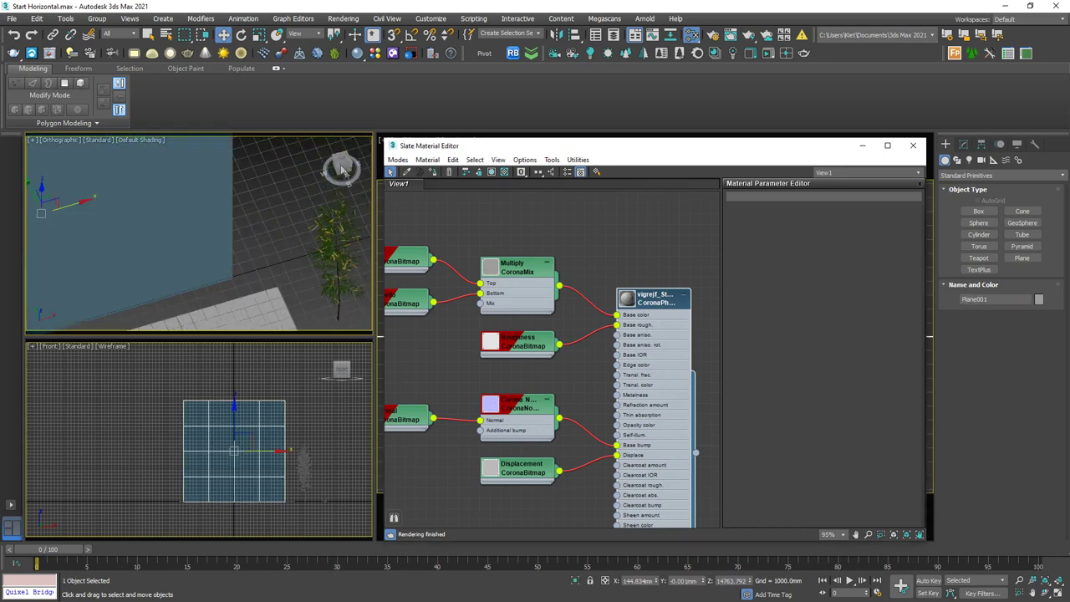
pyautogui.scroll(-3, 175, 243)
pyautogui.moveTo(226, 251); pyautogui.dragTo(283, 251, button='middle')
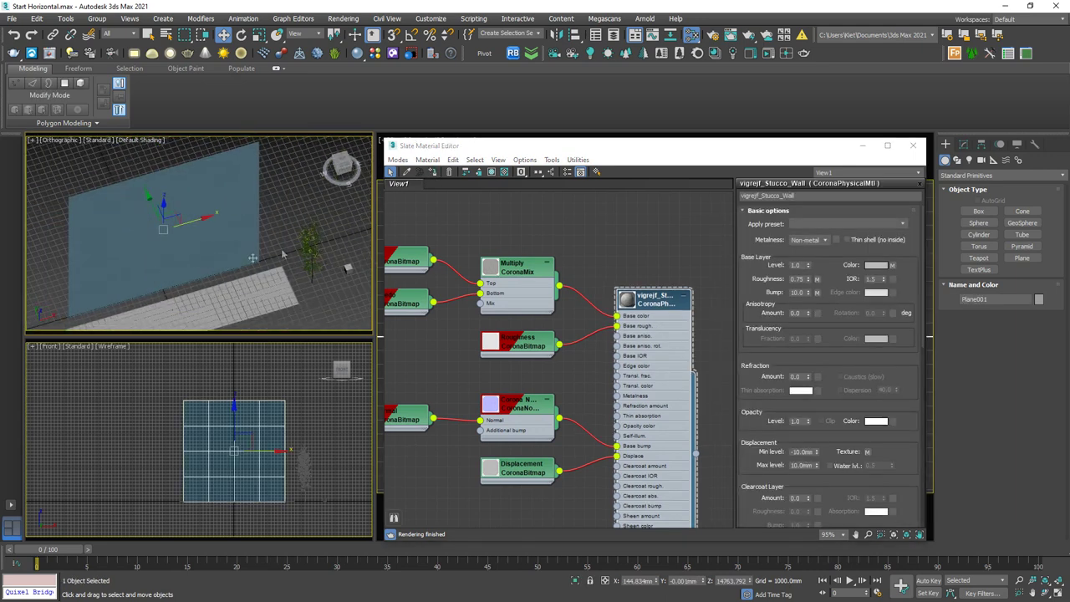
pyautogui.click(64, 263)
# Create a Corona Scatter object on the ground in front of the bamboo plant and the cube.
pyautogui.keyDown('alt'); pyautogui.moveTo(65, 267); pyautogui.dragTo(351, 284, button='middle'); pyautogui.keyUp('alt')
pyautogui.scroll(-5, 227, 257)
pyautogui.scroll(2, 261, 271)
pyautogui.click(626, 52)
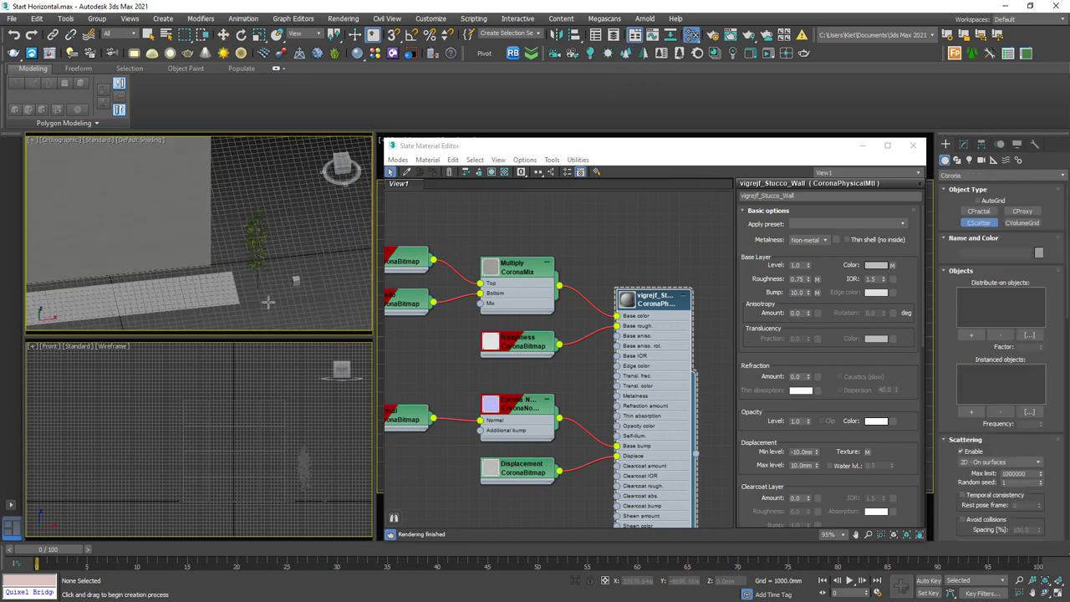
pyautogui.click(268, 302)
pyautogui.rightClick(291, 315)
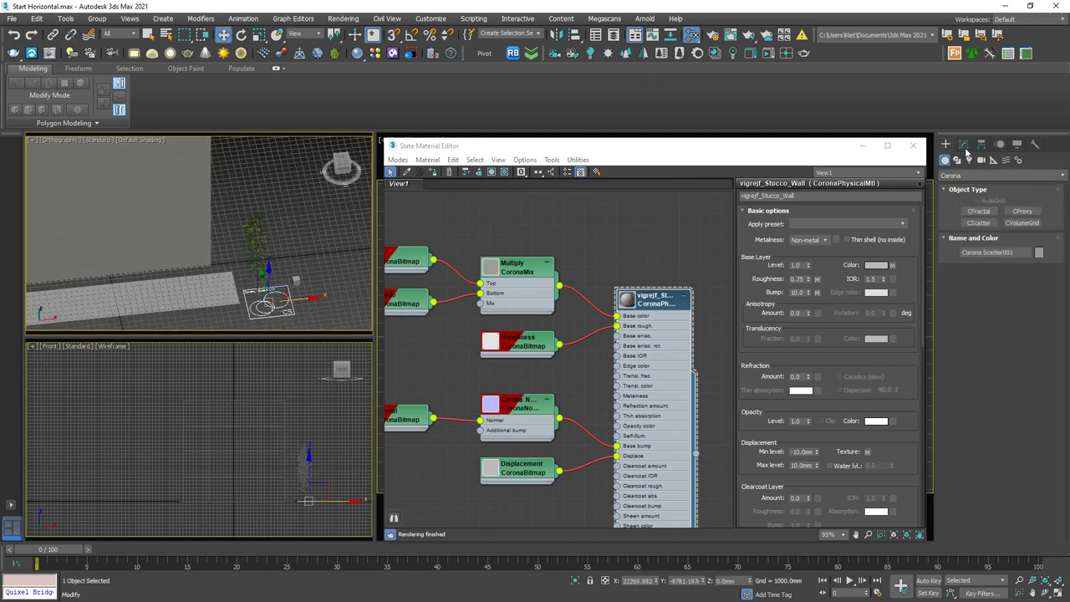
# Set the ground strip Plane002 as the scatter's distribute-on object and add the bamboo plant as its instanced object.
pyautogui.click(963, 144)
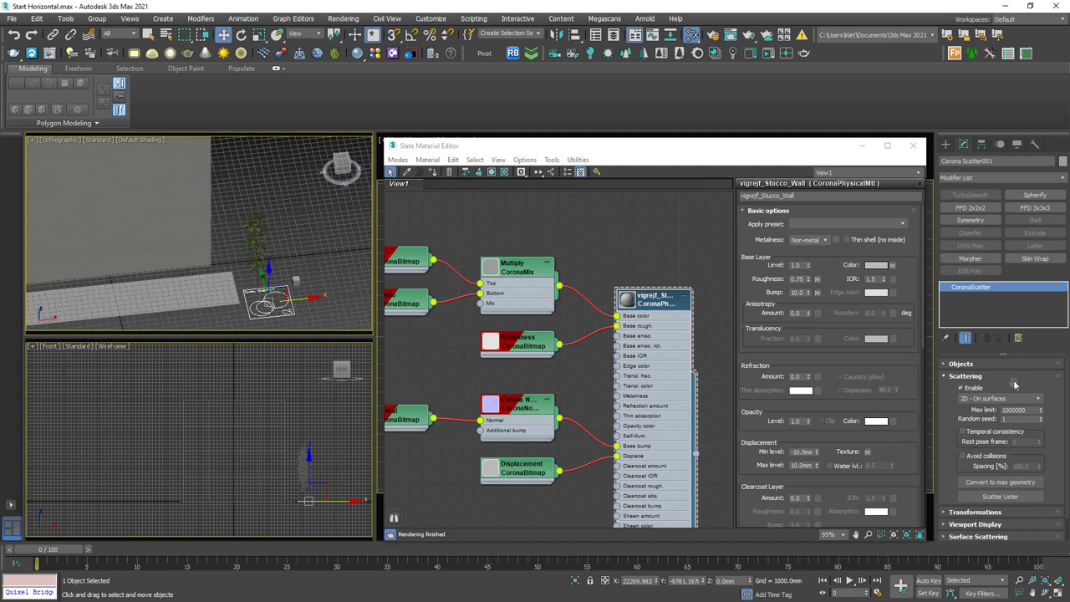
pyautogui.rightClick(981, 374)
pyautogui.click(994, 390)
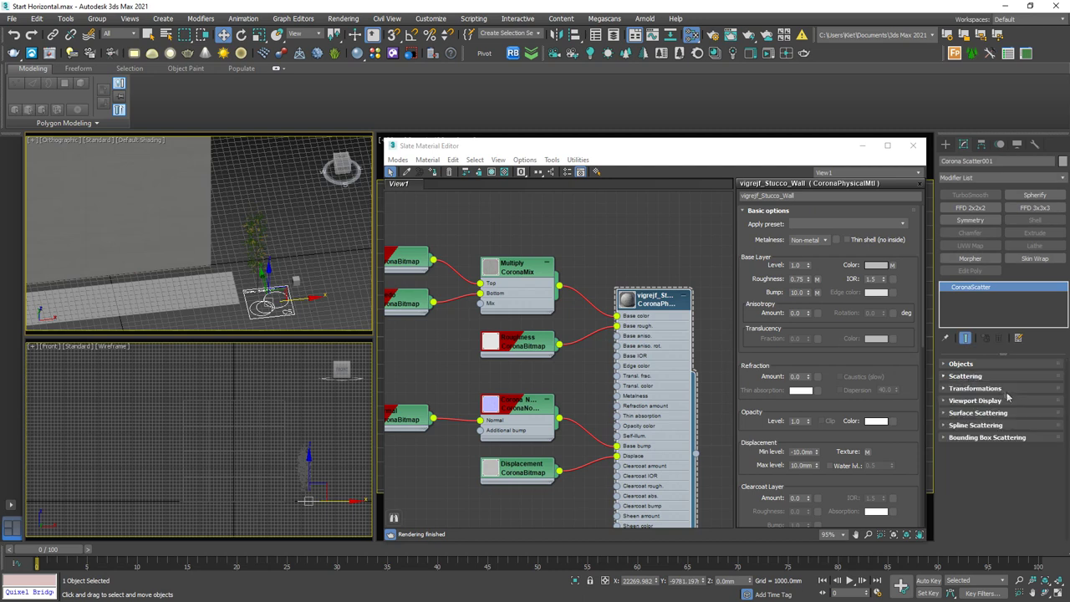
pyautogui.click(995, 367)
pyautogui.click(975, 430)
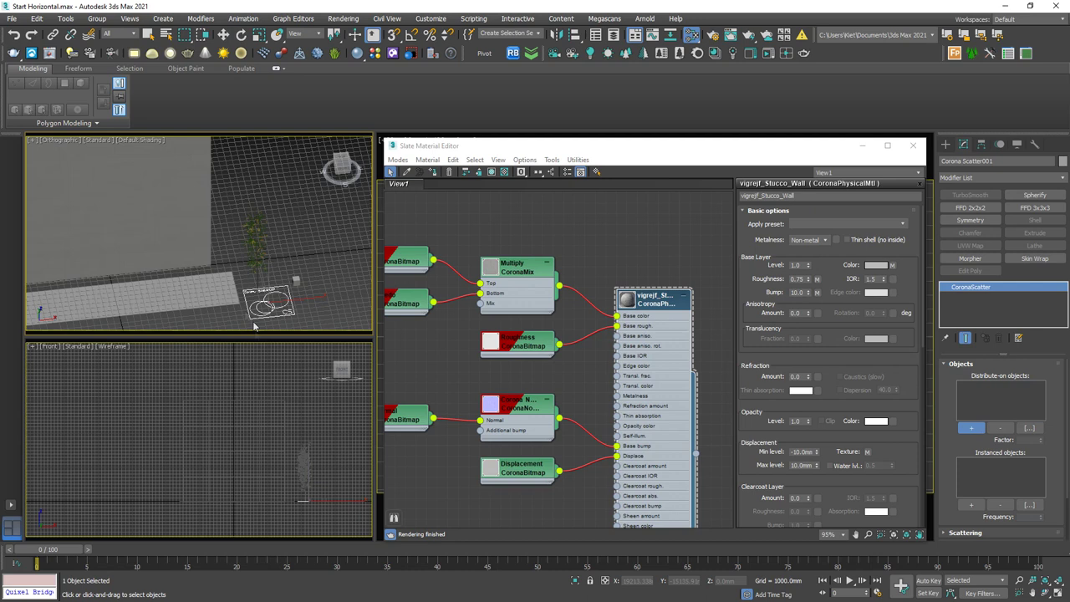
pyautogui.click(219, 294)
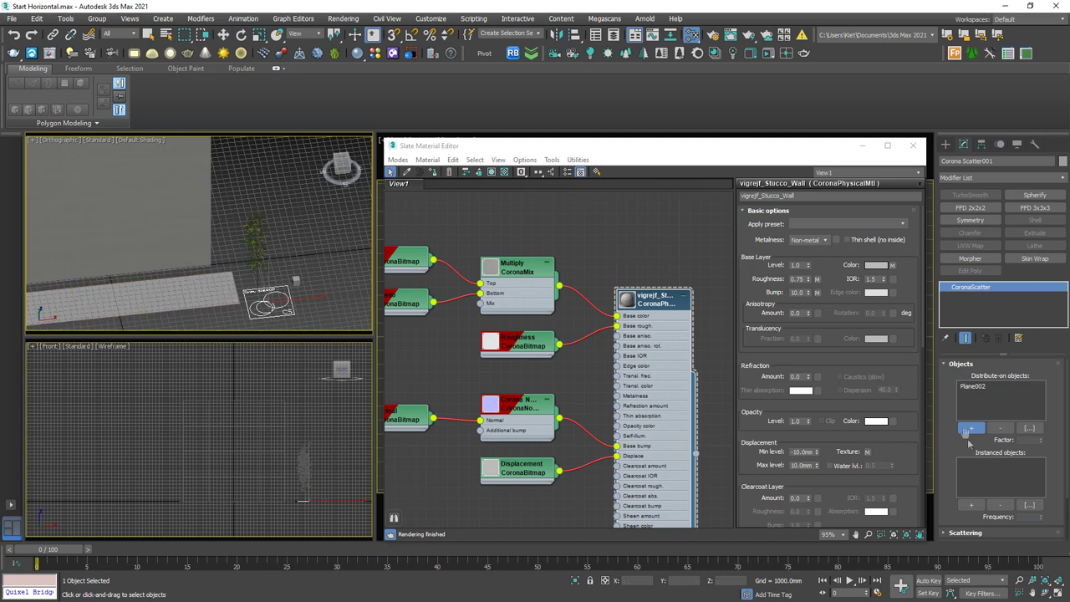
pyautogui.click(971, 504)
pyautogui.click(254, 234)
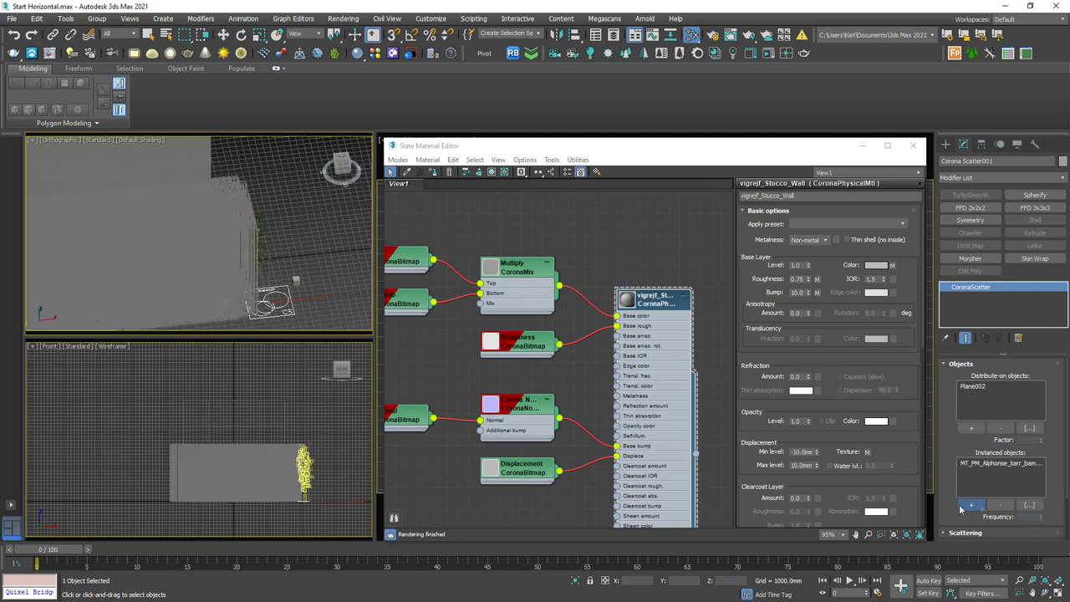
pyautogui.press('w')
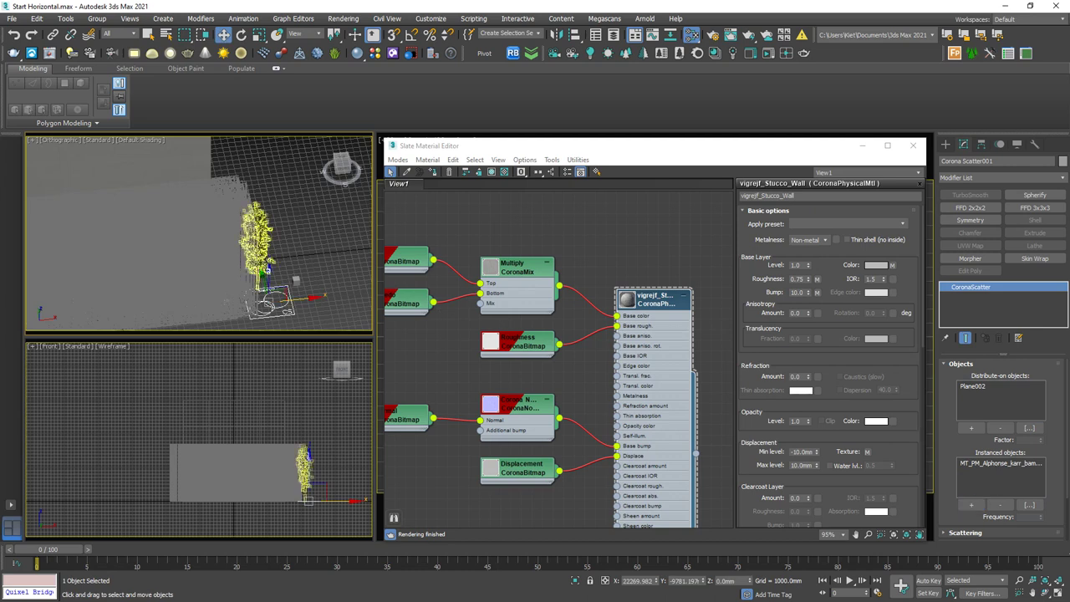
# Enable Avoid collisions in the scatter's scattering settings.
pyautogui.scroll(-4, 263, 246)
pyautogui.keyDown('alt'); pyautogui.moveTo(270, 246); pyautogui.dragTo(239, 264, button='middle'); pyautogui.keyUp('alt')
pyautogui.scroll(1, 239, 264)
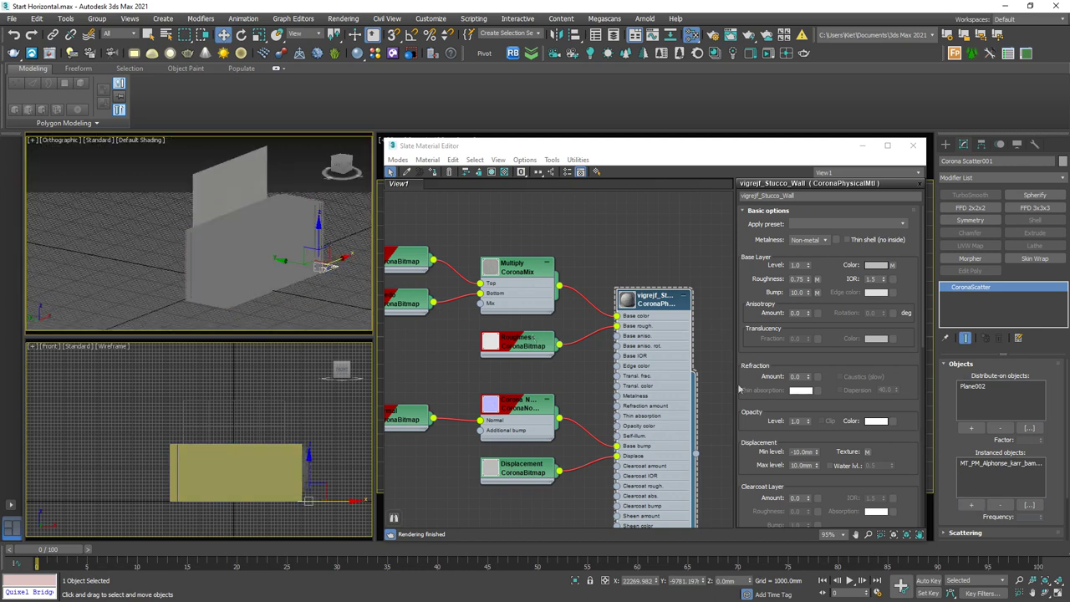
pyautogui.moveTo(1055, 475); pyautogui.dragTo(1057, 379)
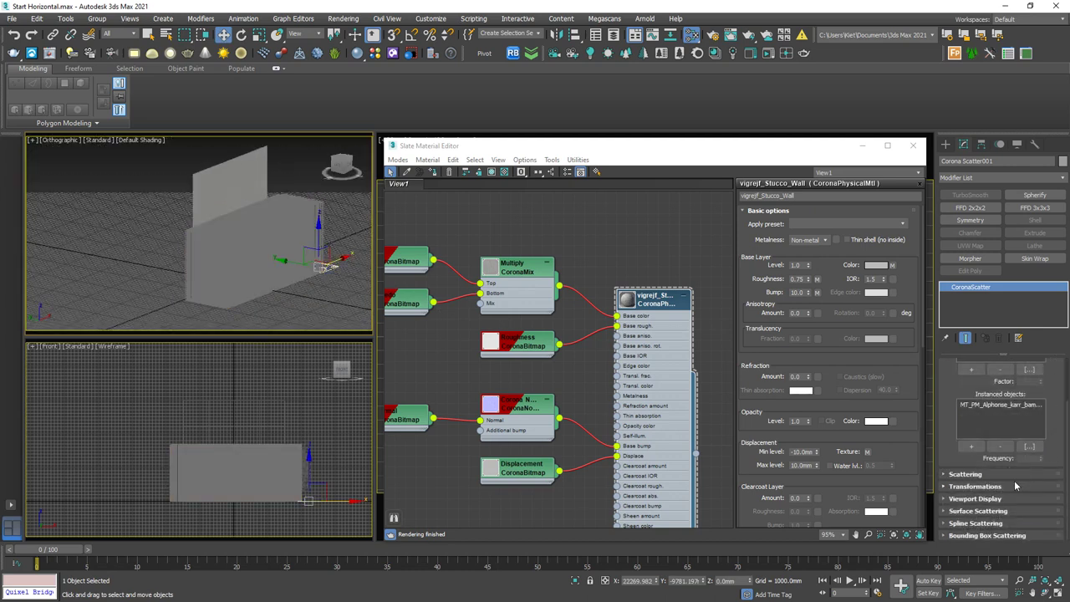
pyautogui.rightClick(1052, 439)
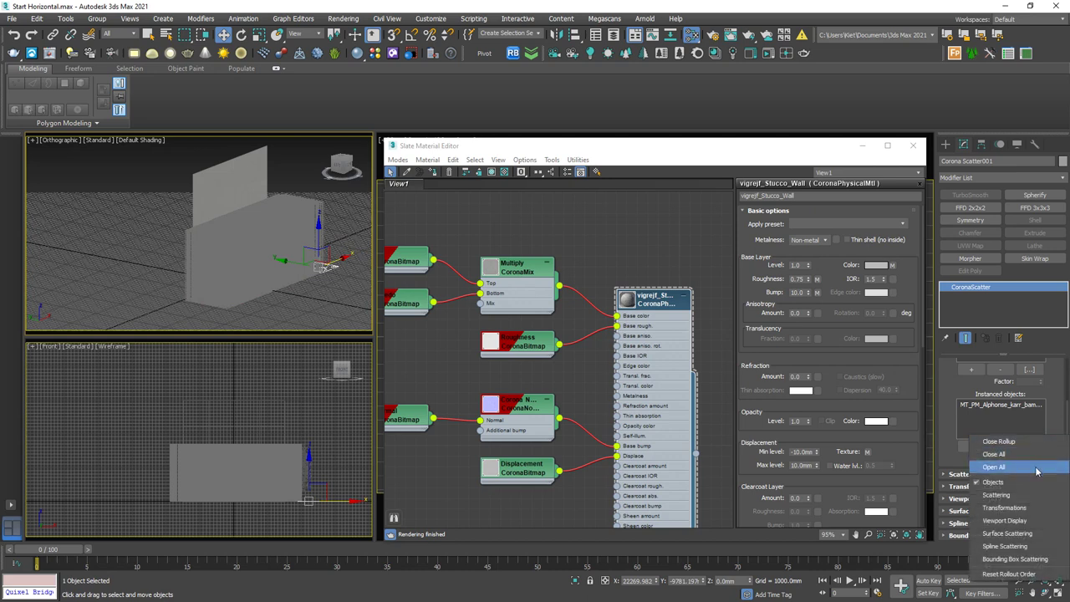
pyautogui.click(1041, 467)
pyautogui.rightClick(1050, 436)
pyautogui.click(1049, 452)
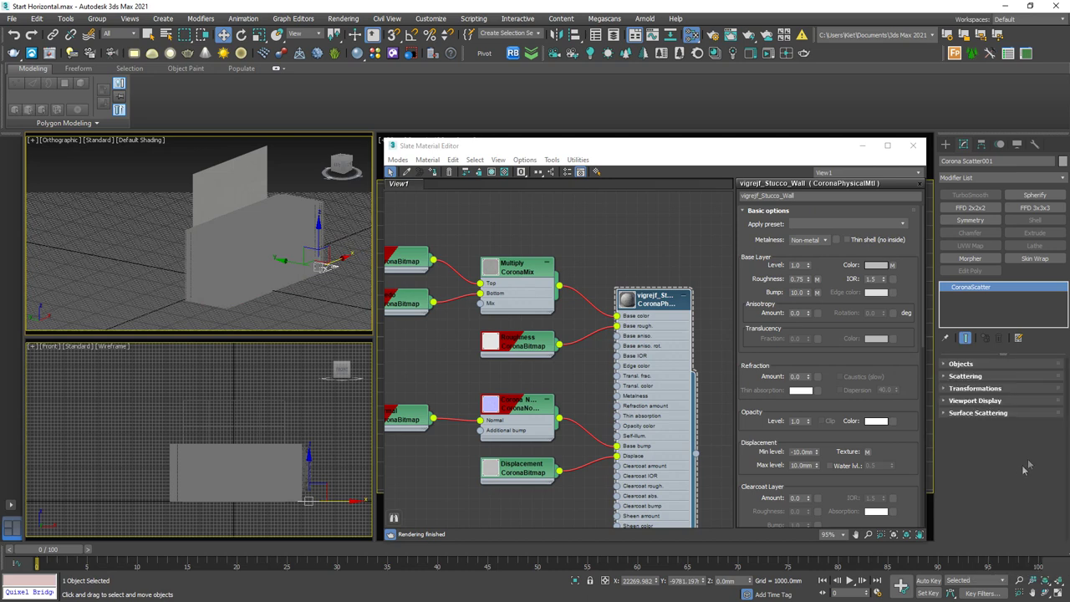
pyautogui.click(988, 378)
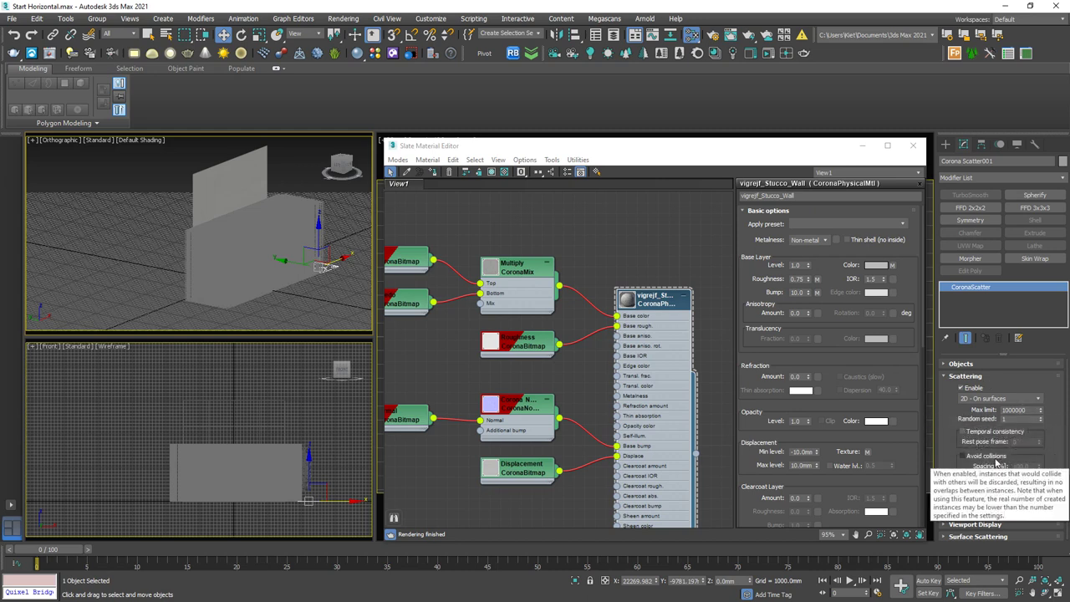
pyautogui.click(996, 460)
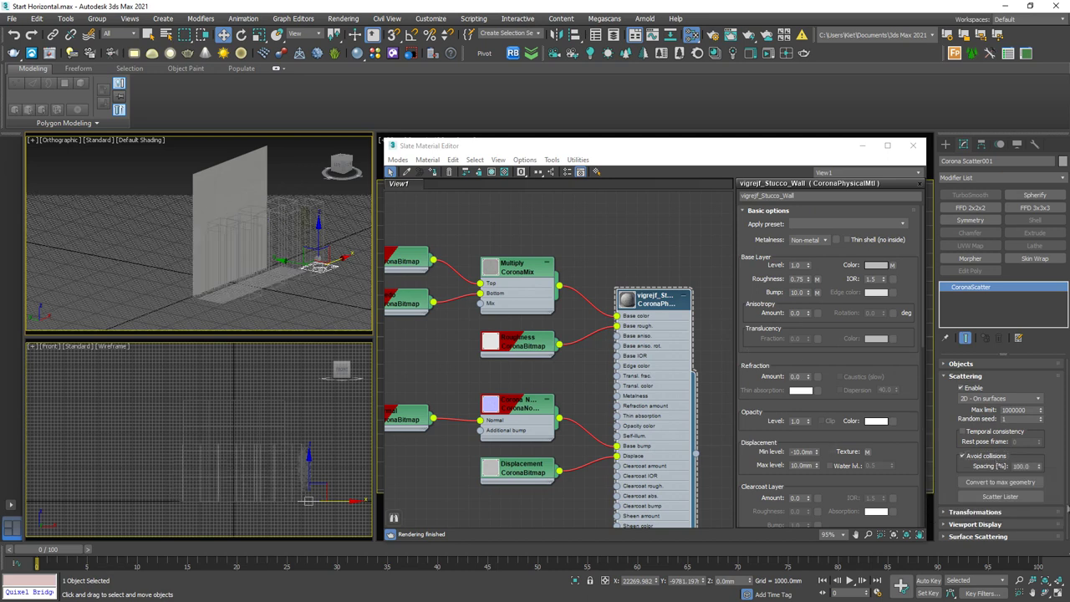
# Randomize the scattered plants' rotation by setting the upper limit of the Z rotation to 359 degrees.
pyautogui.rightClick(1059, 459)
pyautogui.click(1045, 475)
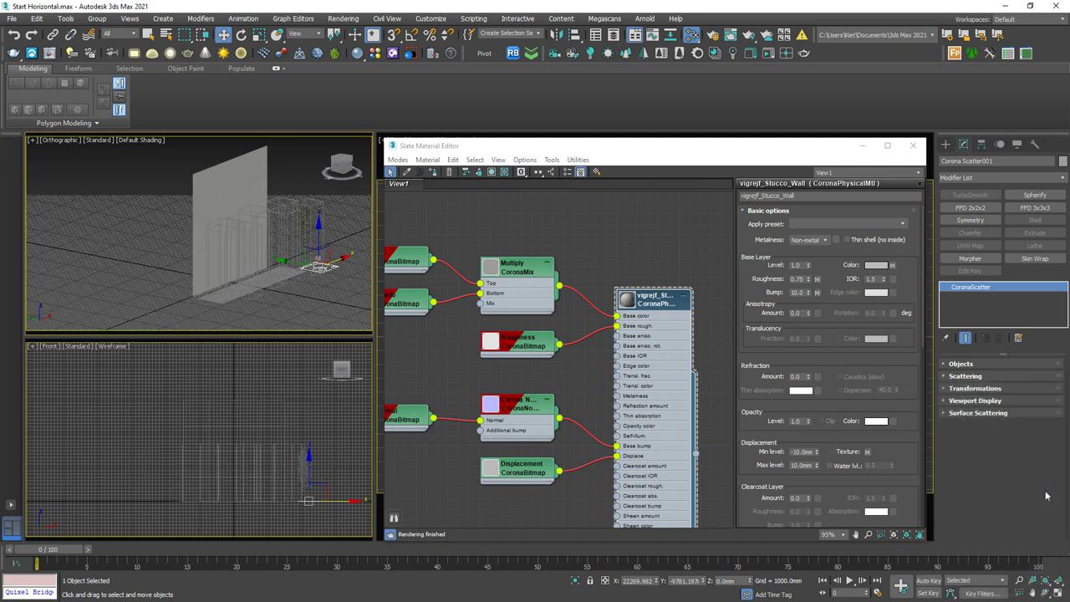
pyautogui.click(976, 389)
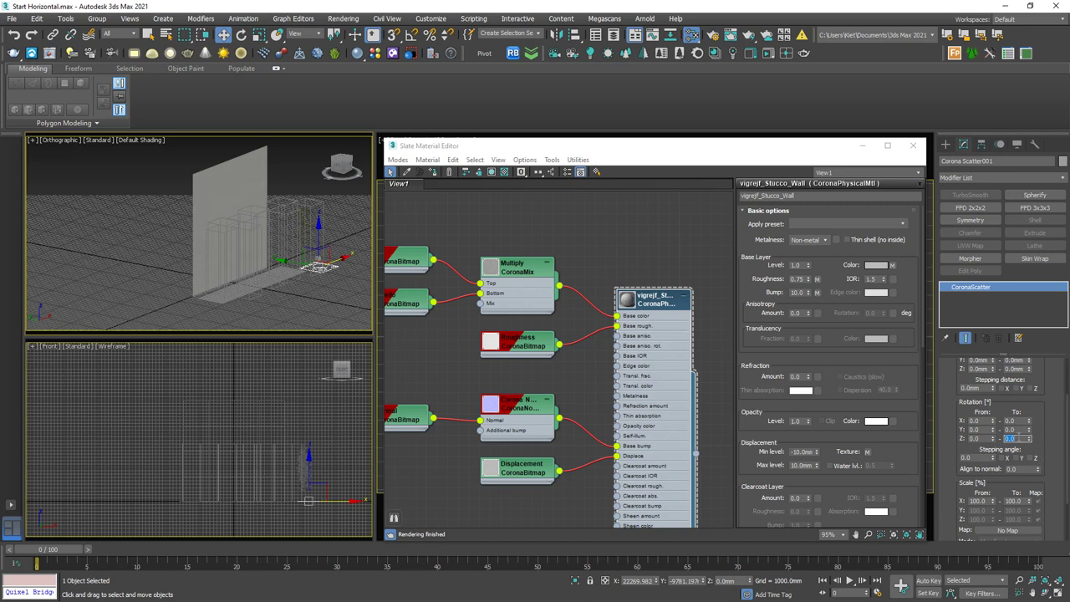
pyautogui.write('359')
pyautogui.press('Return')
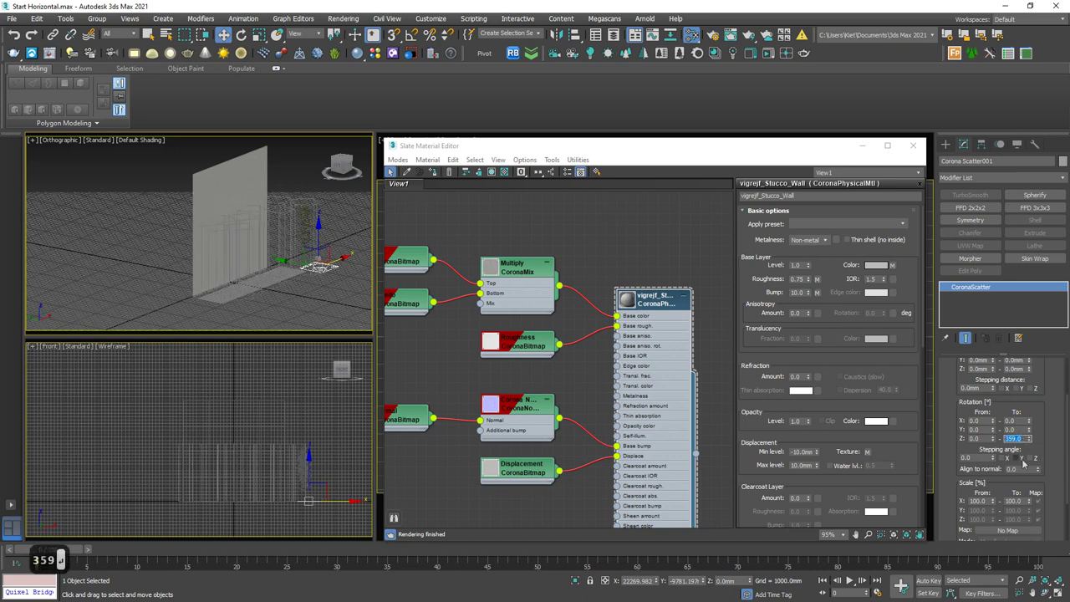
# Set the scattered plants' scale range from 80 to 120 percent.
pyautogui.click(1015, 501)
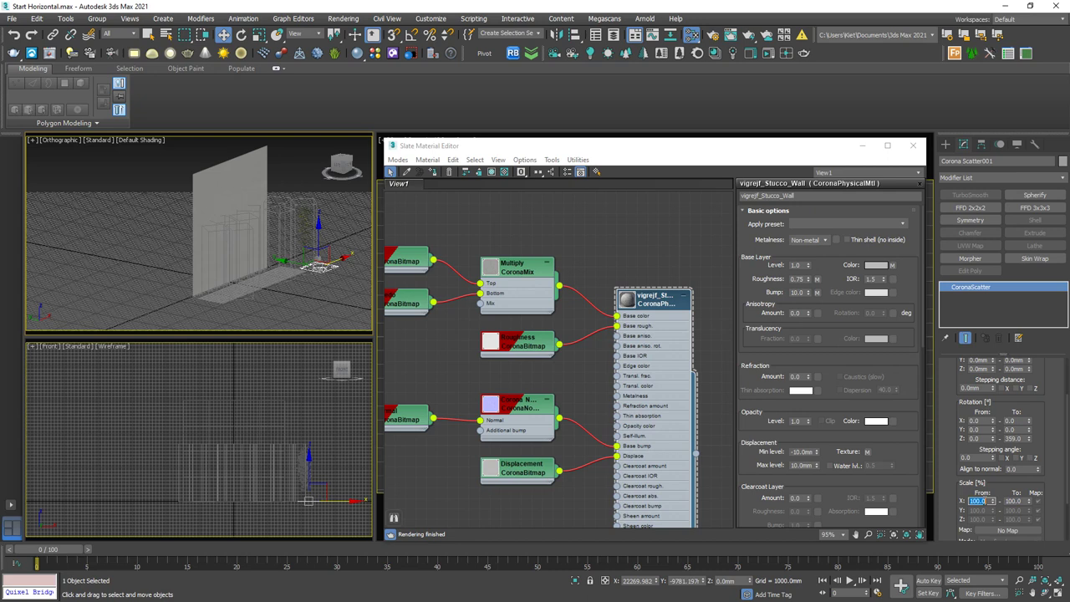
pyautogui.write('80')
pyautogui.press('Return')
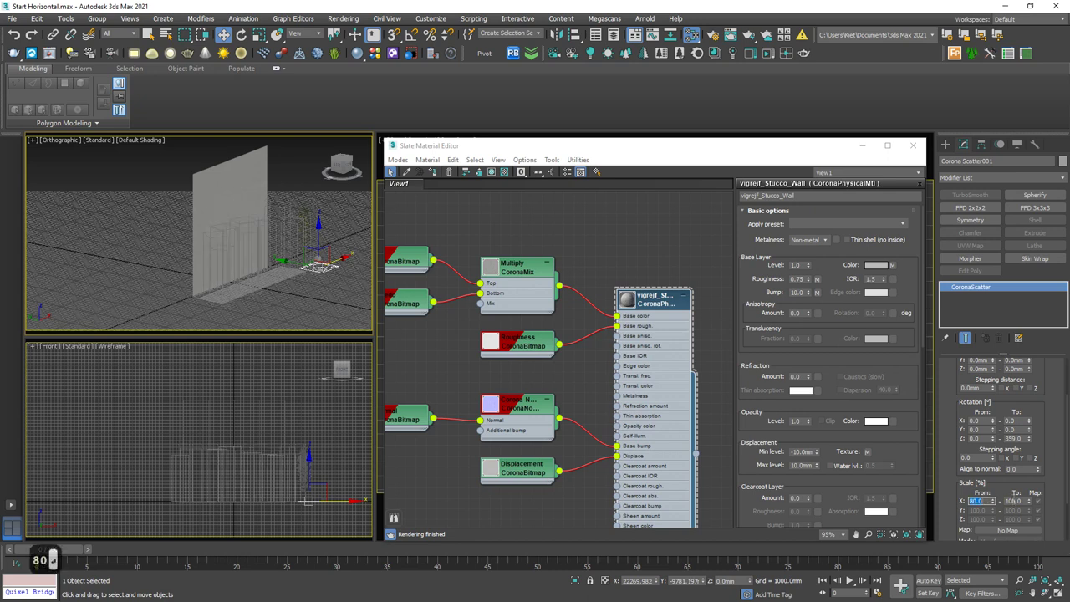
pyautogui.write('120')
pyautogui.press('Return')
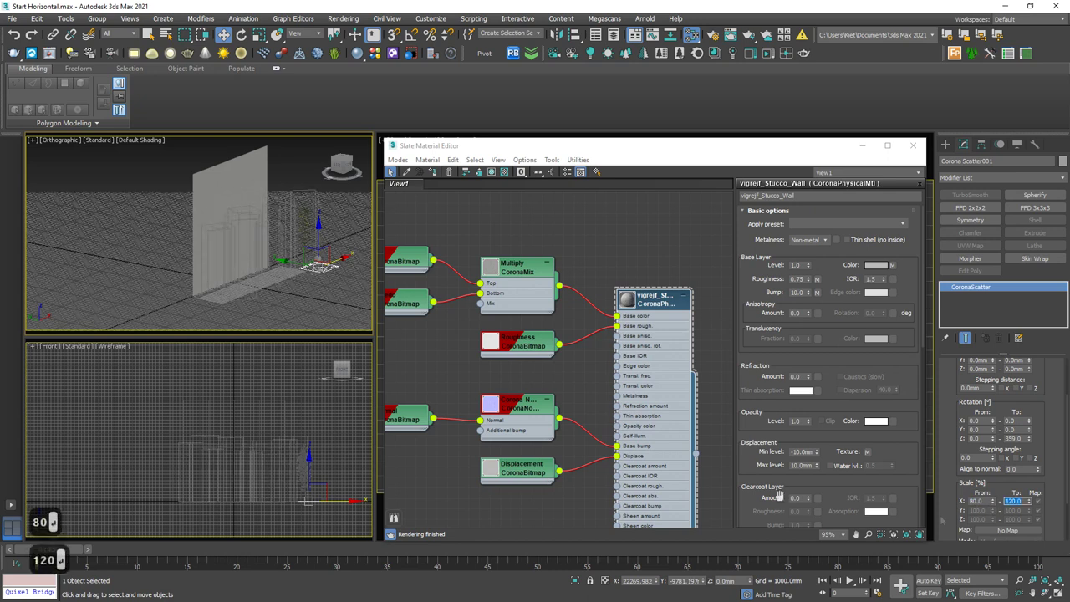
# Minimize the Slate Material Editor and frame the vertical plane together with the scattered plants.
pyautogui.keyDown('alt'); pyautogui.moveTo(246, 232); pyautogui.dragTo(201, 275, button='middle'); pyautogui.keyUp('alt')
pyautogui.scroll(3, 290, 290)
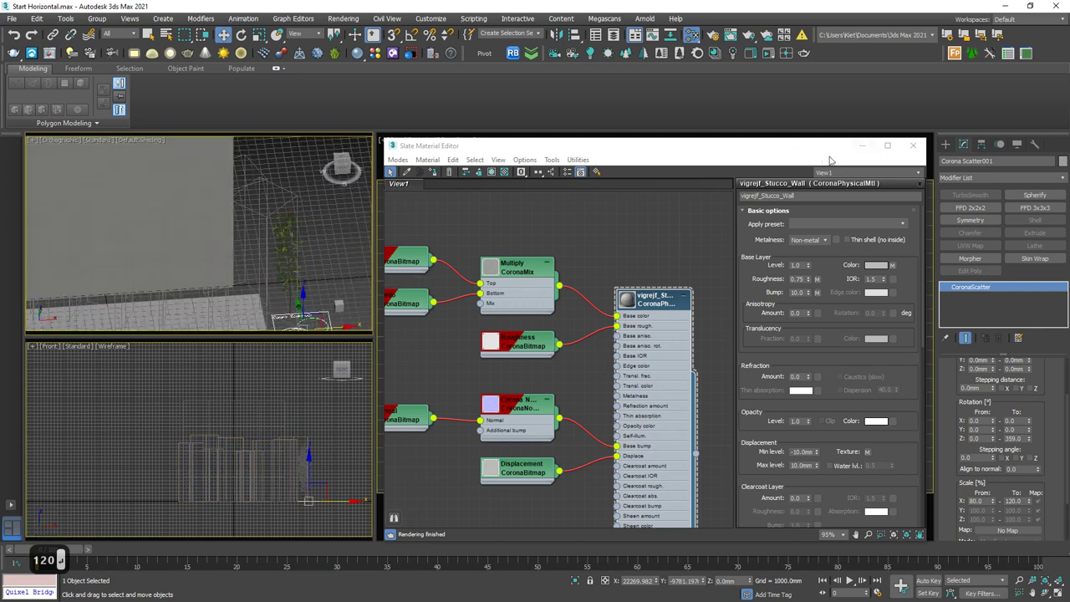
pyautogui.click(860, 147)
pyautogui.scroll(-5, 198, 291)
pyautogui.moveTo(198, 285); pyautogui.dragTo(263, 272, button='middle')
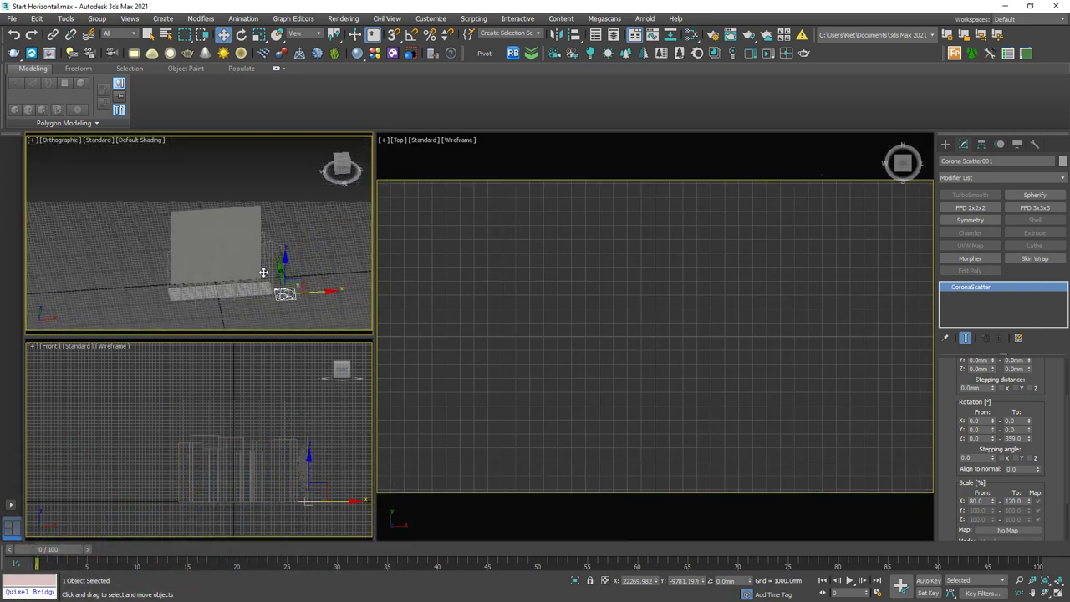
# Create a targeted Corona Sun from a top view, placed diagonally in front of the planes and aimed at the ground strip.
pyautogui.press('t')
pyautogui.scroll(-5, 256, 262)
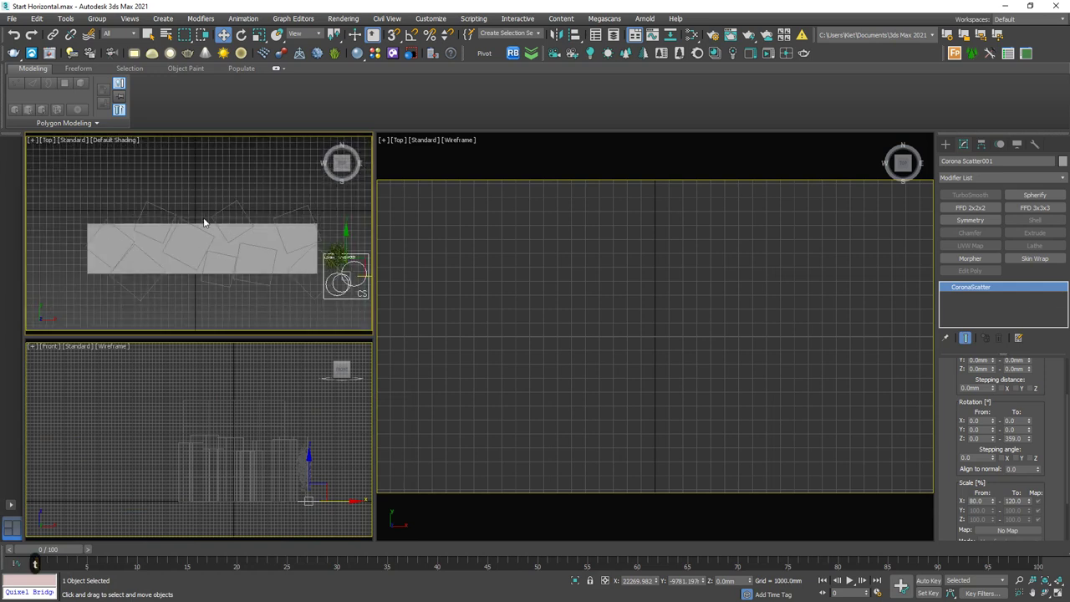
pyautogui.scroll(-2, 121, 164)
pyautogui.click(608, 53)
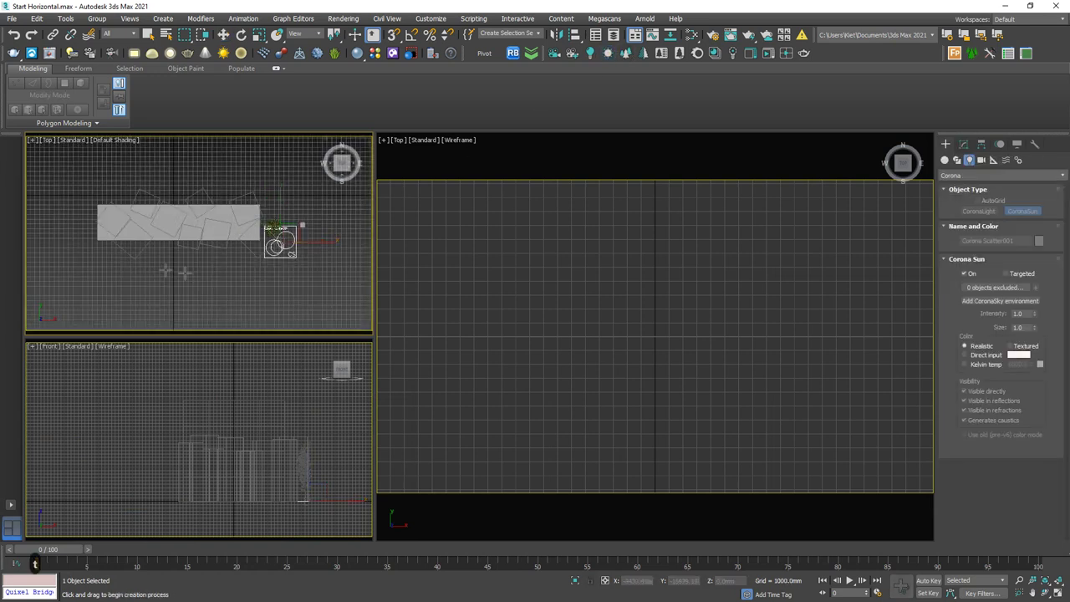
pyautogui.moveTo(296, 290); pyautogui.dragTo(216, 217)
pyautogui.press('w')
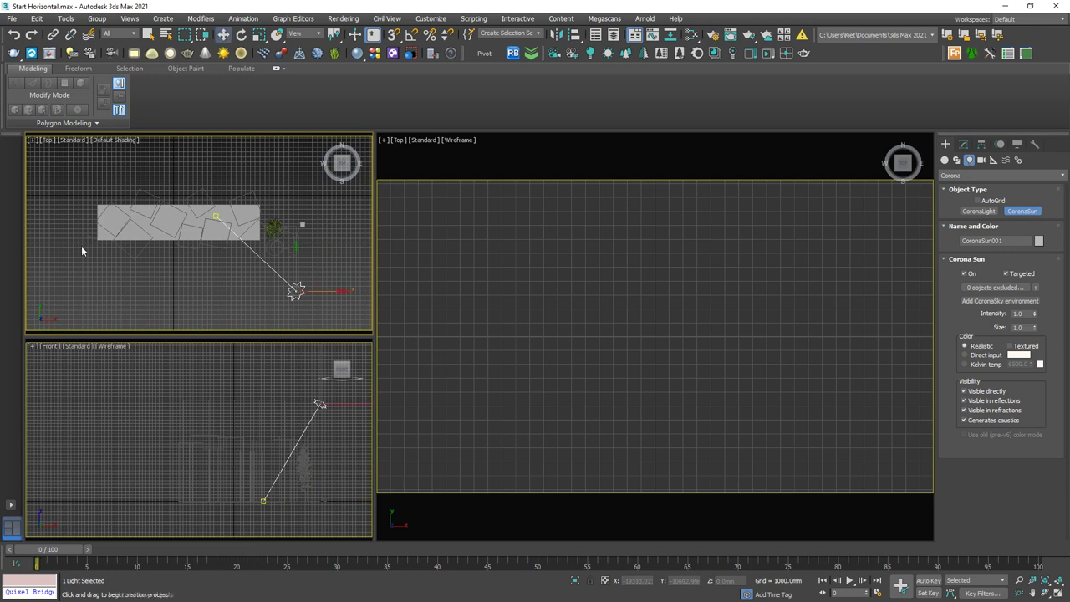
# Lower the Corona Sun in the front view to slightly above the scattered plants and add a CoronaSky environment to it.
pyautogui.press('f')
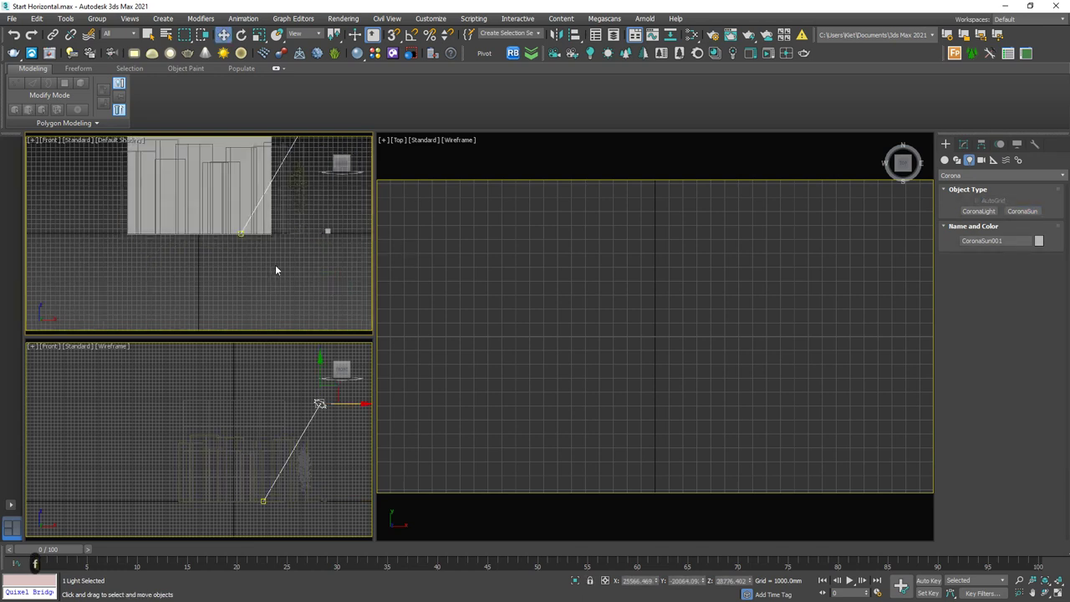
pyautogui.press('z')
pyautogui.scroll(1, 236, 176)
pyautogui.moveTo(236, 170); pyautogui.dragTo(236, 222)
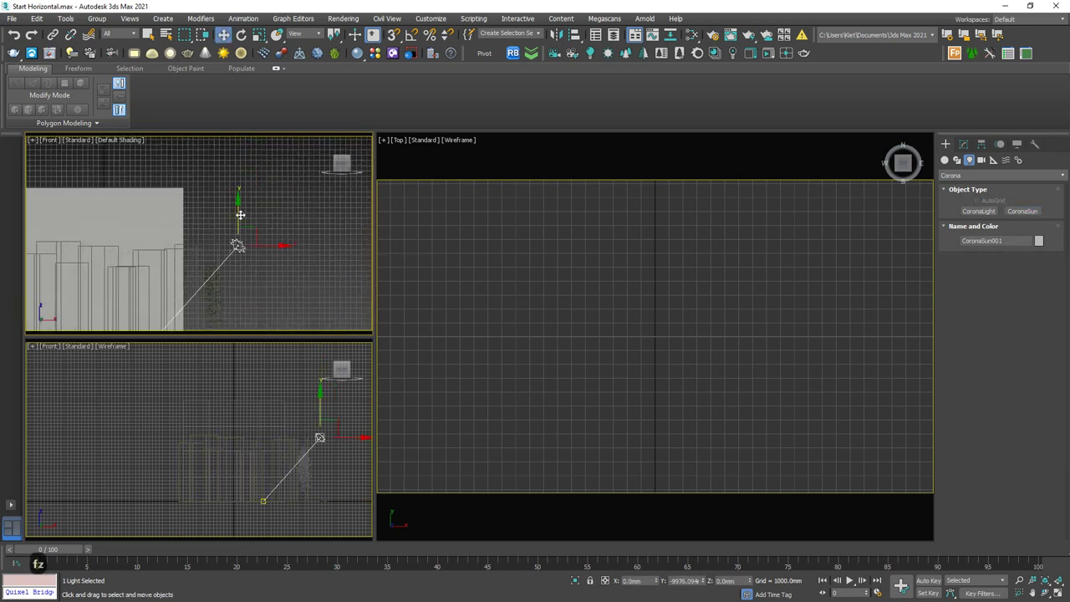
pyautogui.click(963, 144)
pyautogui.click(1000, 382)
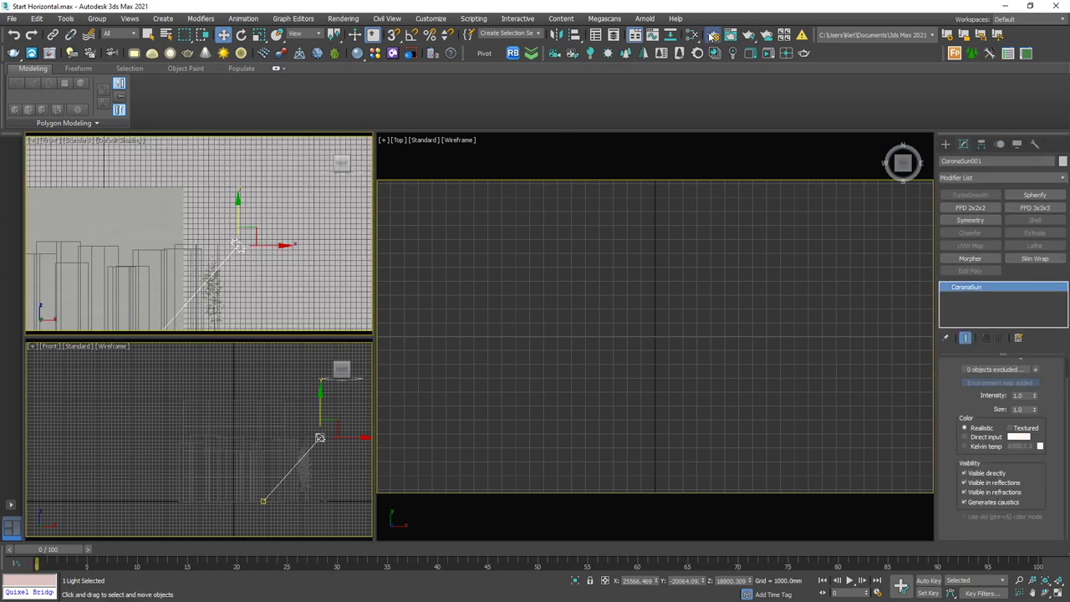
# In the render camera settings, set the highlight compression to 999 and the contrast to 4.
pyautogui.press('F10')
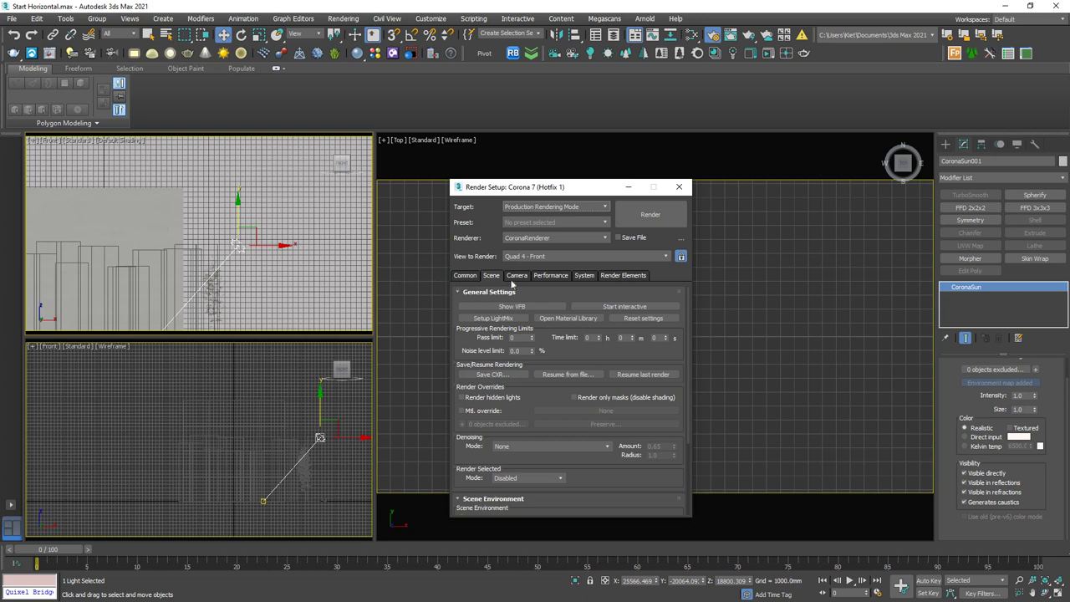
pyautogui.click(516, 276)
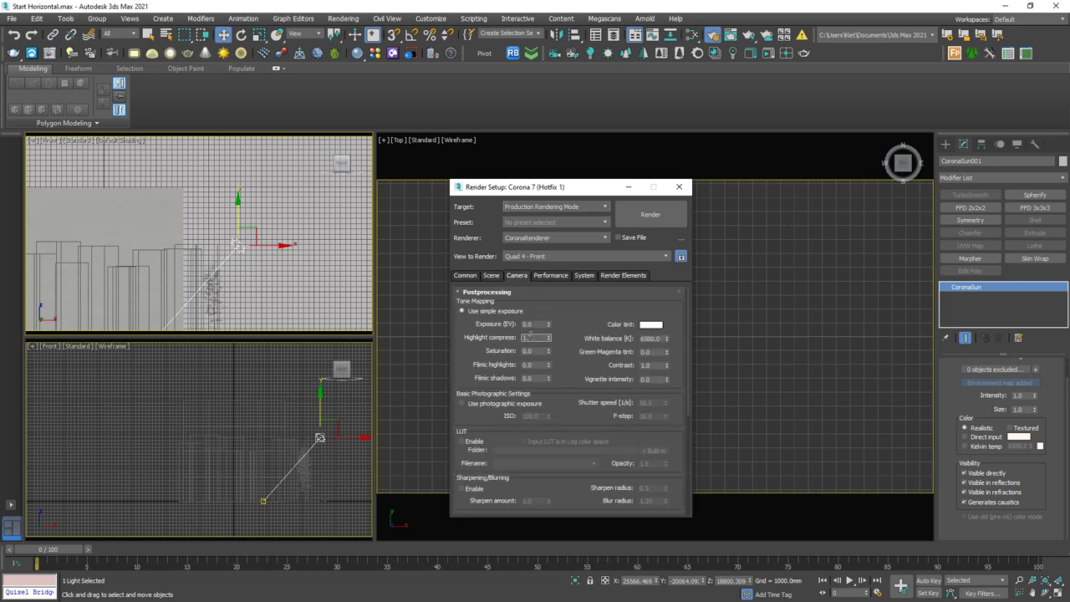
pyautogui.write('999')
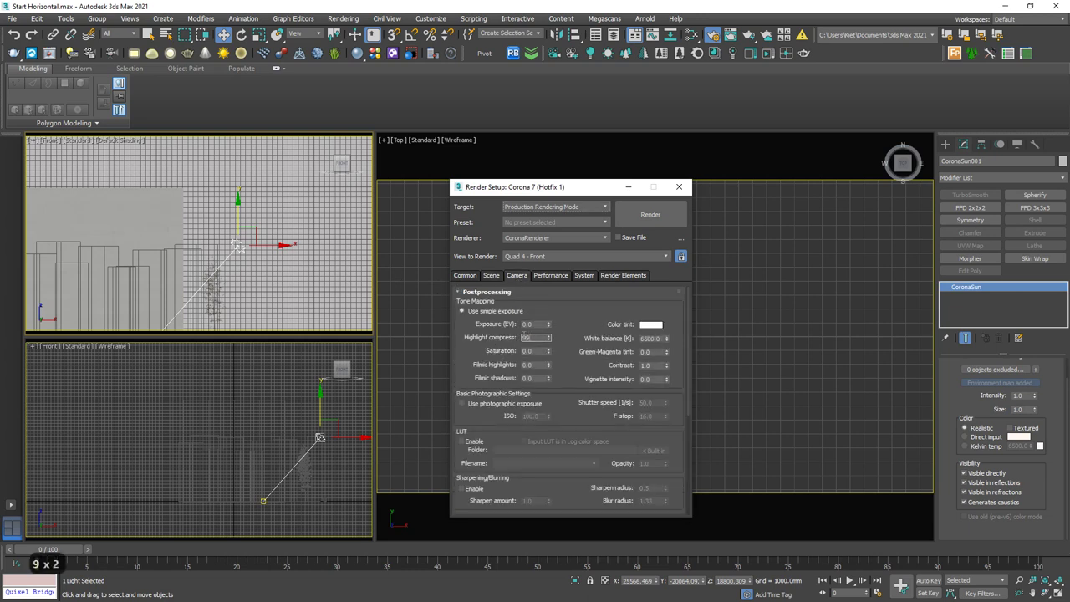
pyautogui.press('Return')
pyautogui.click(656, 365)
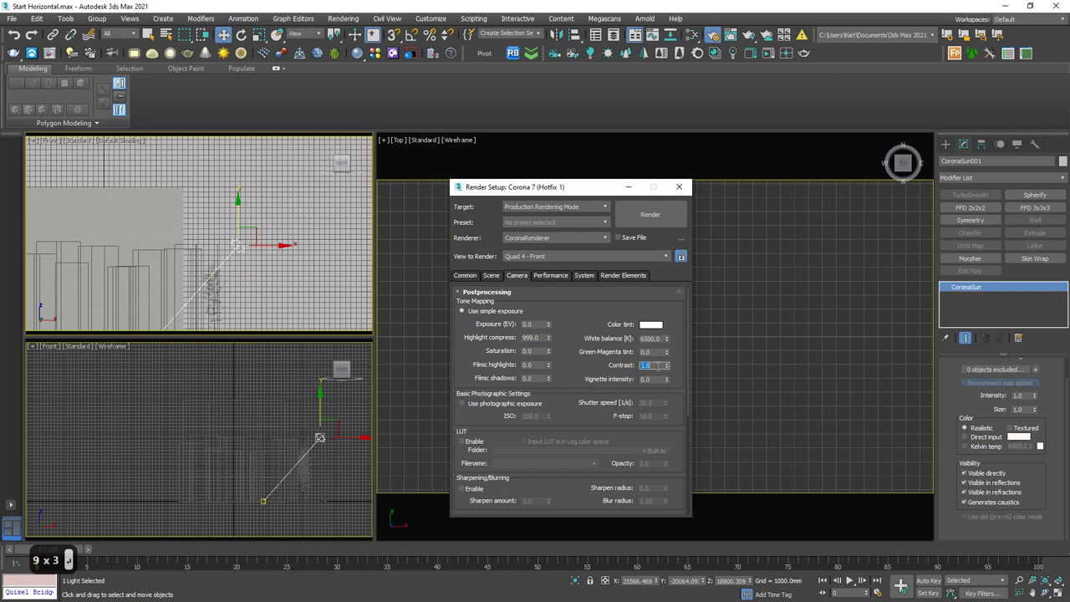
pyautogui.write('4')
pyautogui.press('Return')
# Enable the render material override using Material #2 (CoronaLegacyMtl) and minimize the Render Setup window.
pyautogui.click(491, 276)
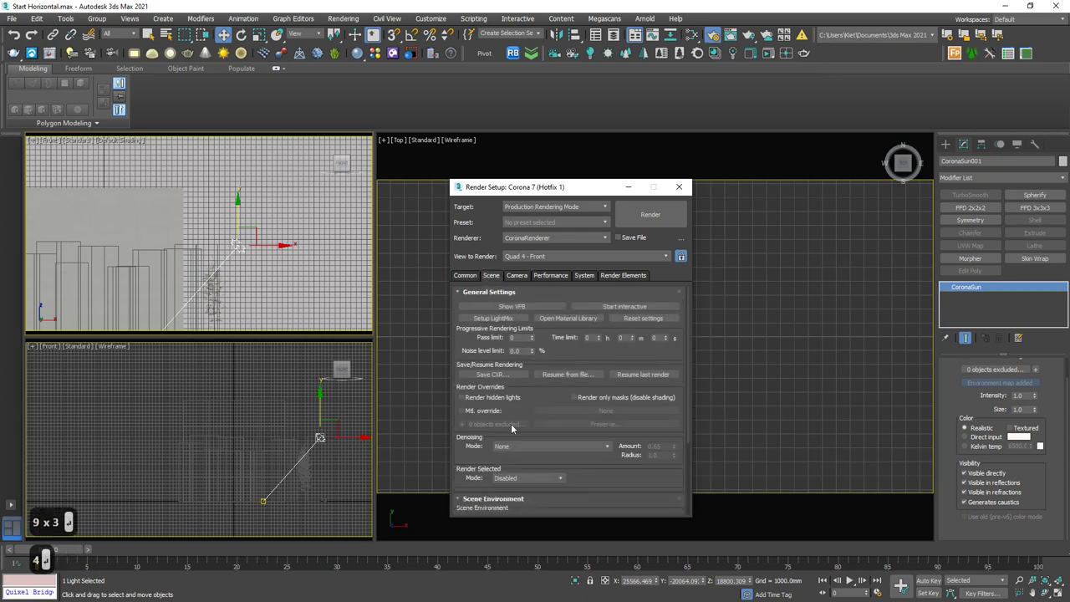
pyautogui.click(489, 411)
pyautogui.click(606, 411)
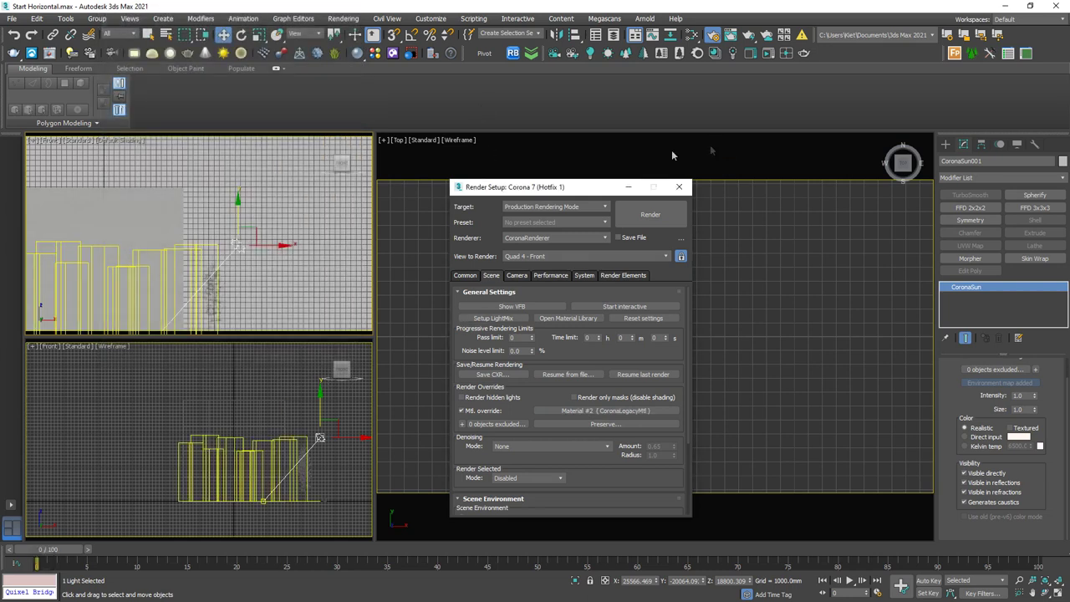
pyautogui.click(628, 187)
# Deselect the sun and turn the large viewport into a perspective view facing the plants and wall from the front.
pyautogui.click(220, 368)
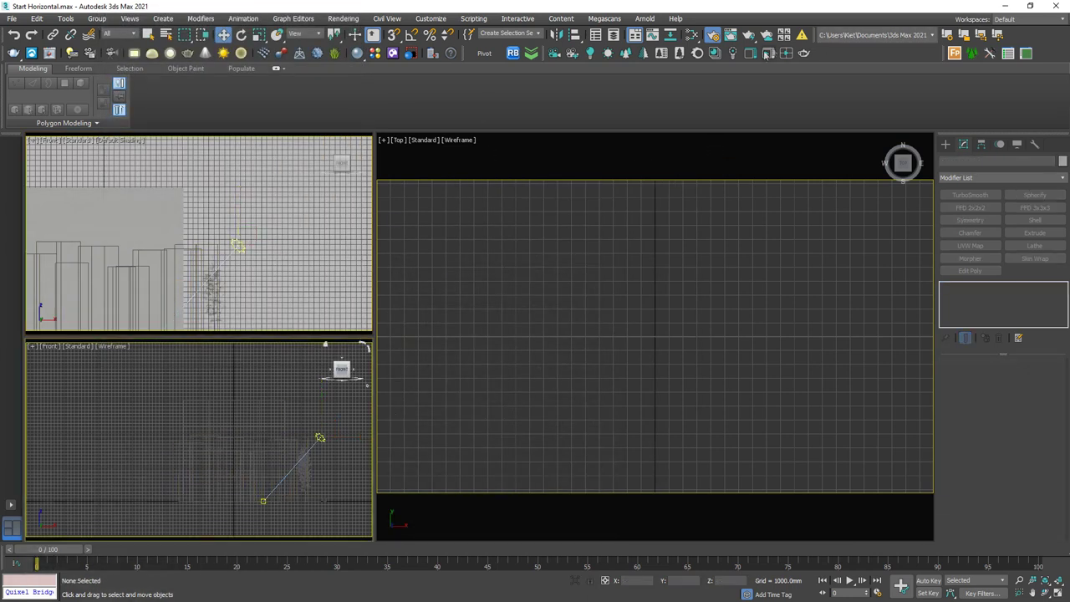
pyautogui.press('p')
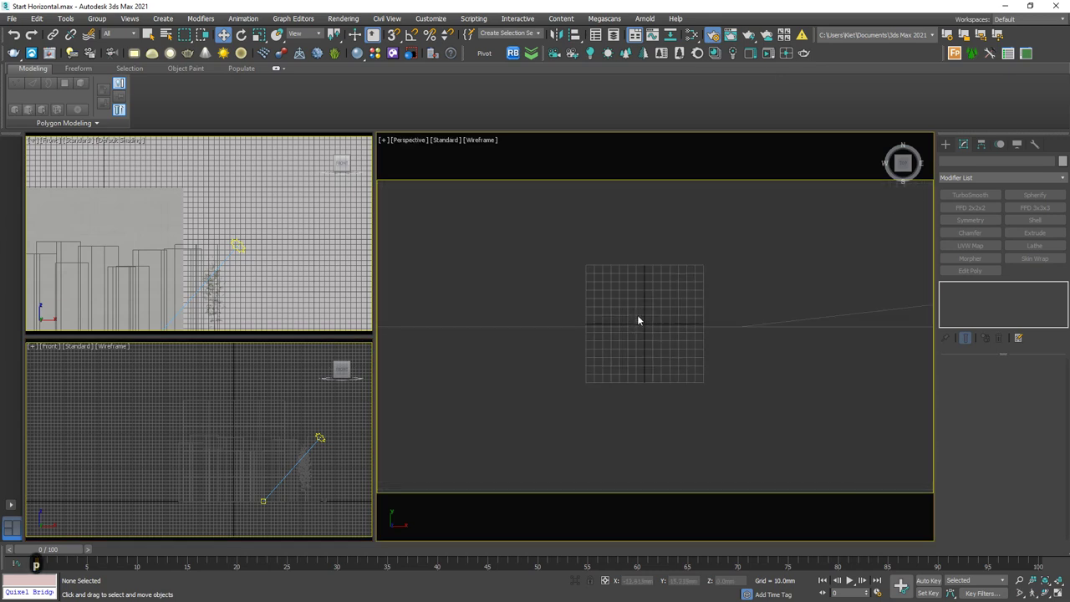
pyautogui.scroll(2, 611, 313)
pyautogui.moveTo(614, 327); pyautogui.dragTo(619, 339, button='middle')
pyautogui.scroll(-6, 619, 340)
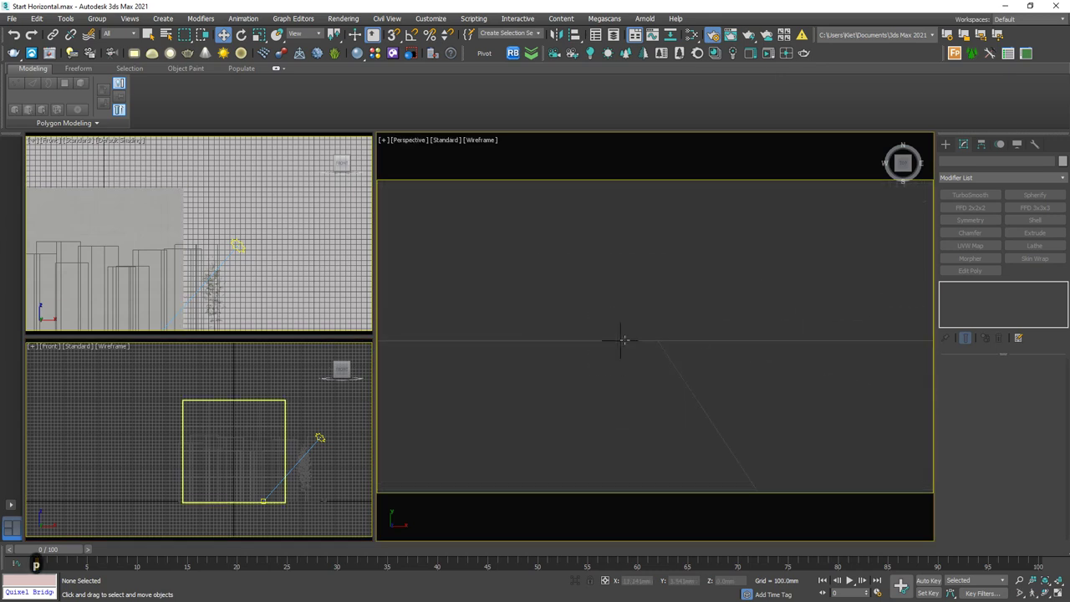
pyautogui.scroll(4, 622, 340)
pyautogui.press('f')
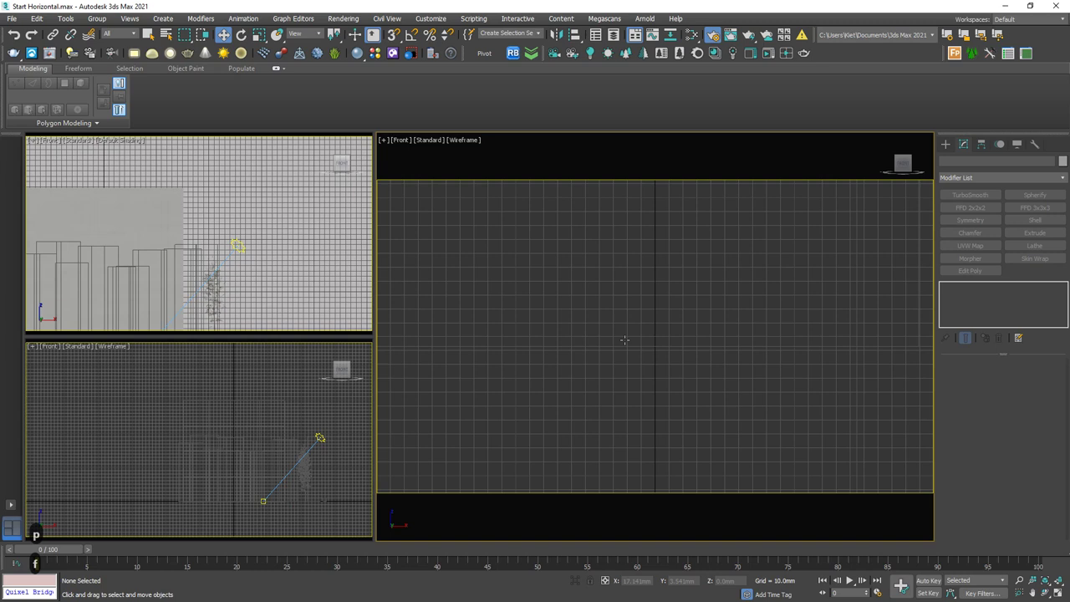
pyautogui.press('p')
pyautogui.scroll(-4, 636, 339)
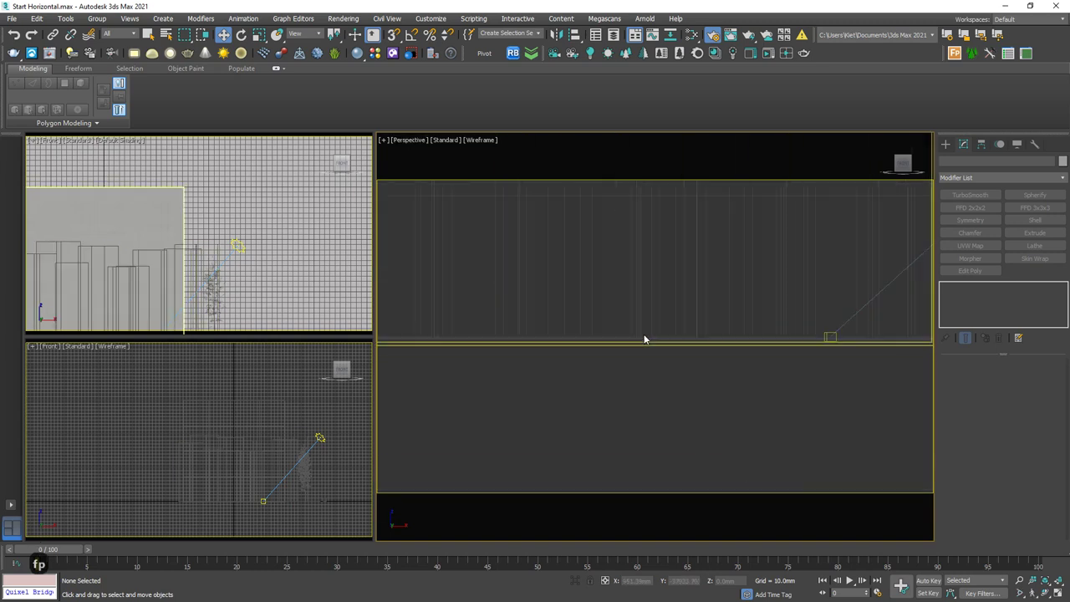
pyautogui.moveTo(644, 339); pyautogui.dragTo(633, 423, button='middle')
pyautogui.scroll(4, 655, 371)
pyautogui.moveTo(654, 370); pyautogui.dragTo(680, 356, button='middle')
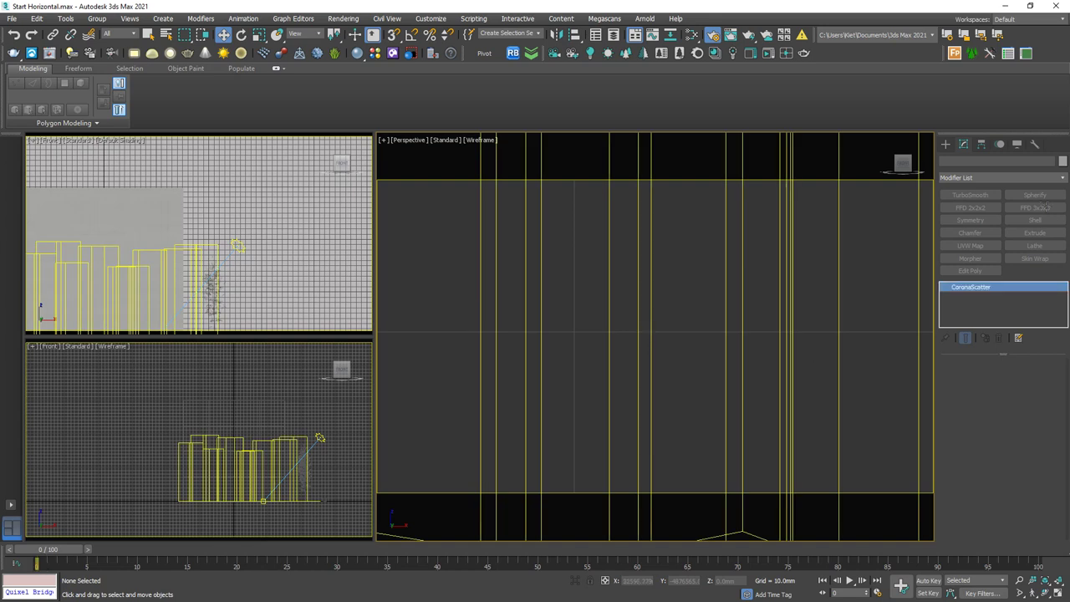
# Select the Corona Scatter object and set the viewport preview type of its instances to Point cloud.
pyautogui.click(651, 335)
pyautogui.click(981, 144)
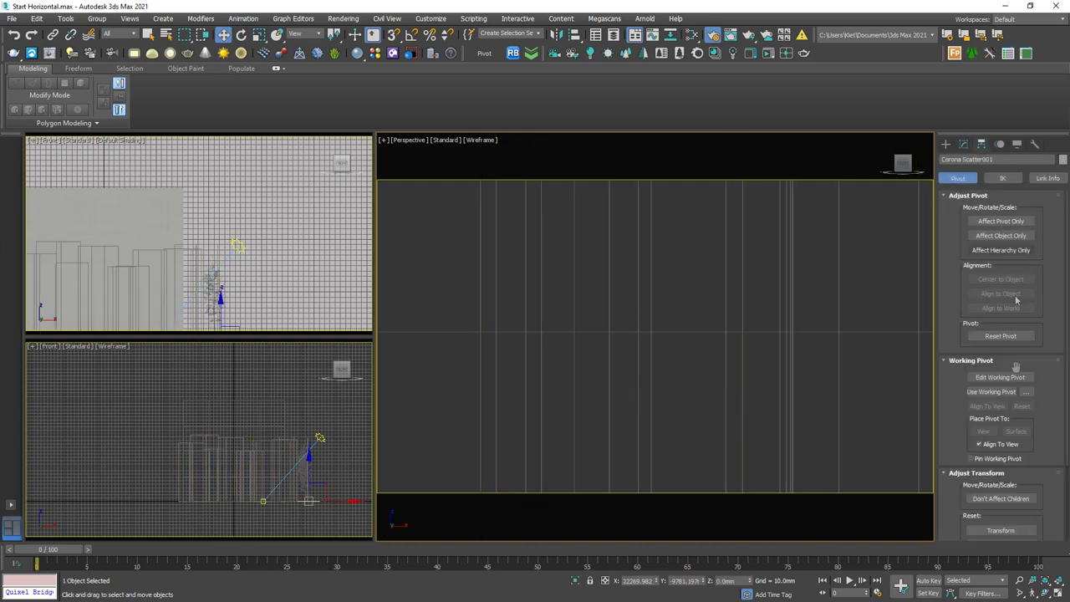
pyautogui.click(963, 143)
pyautogui.rightClick(1045, 403)
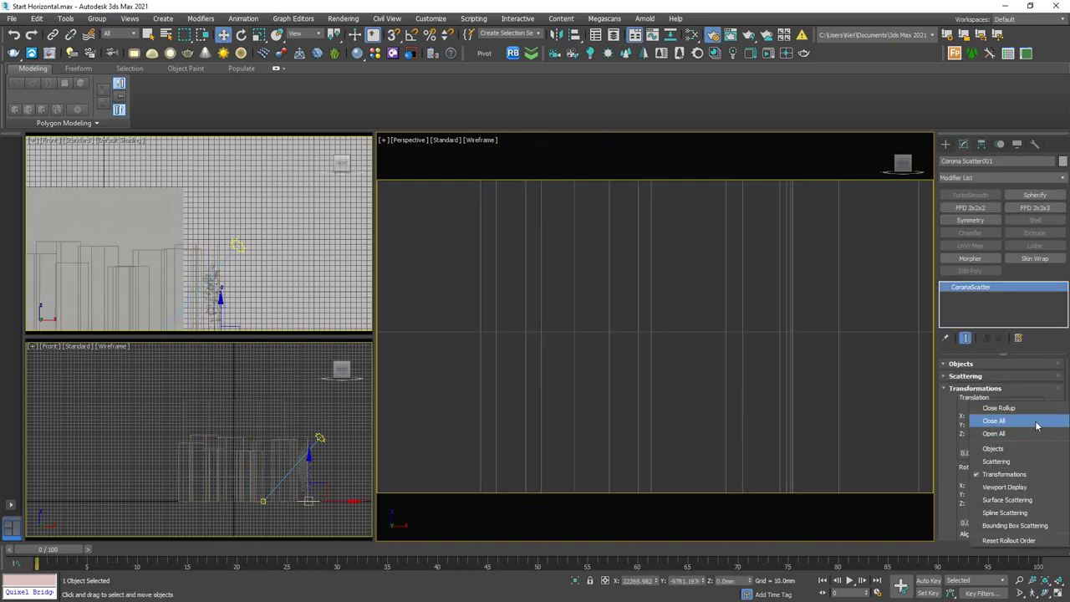
pyautogui.click(1033, 422)
pyautogui.click(993, 401)
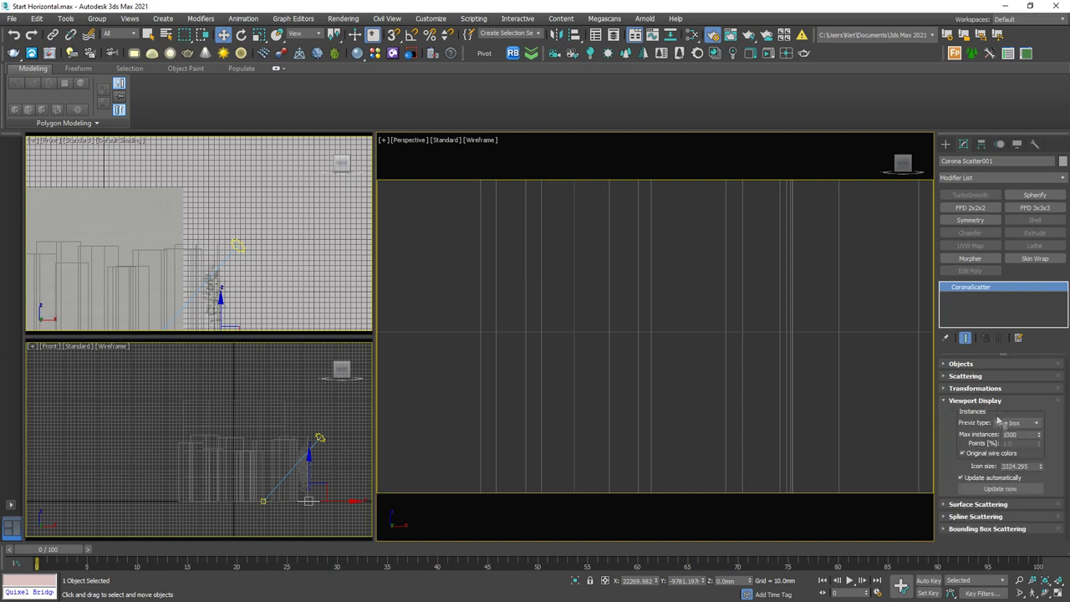
pyautogui.click(1029, 423)
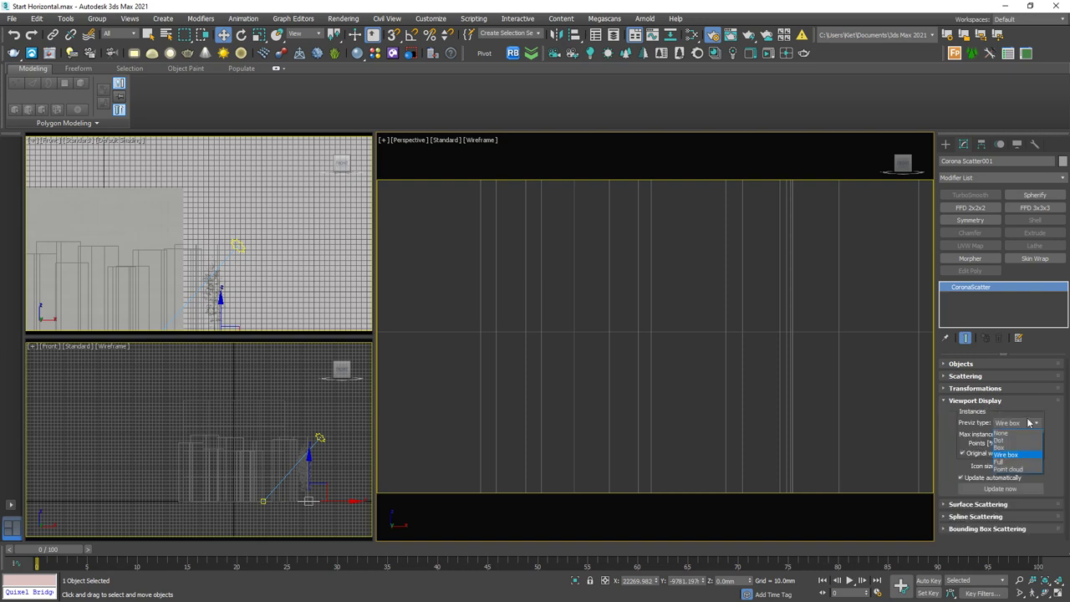
pyautogui.click(1019, 470)
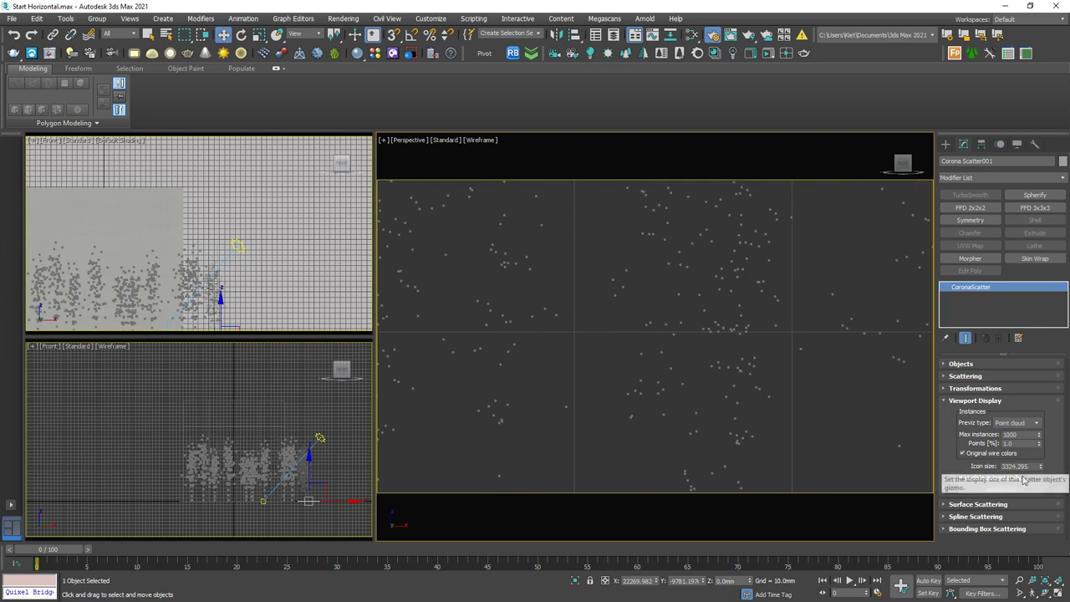
# Set the scatter's point cloud display to 50 percent and frame the trunks in the perspective view.
pyautogui.doubleClick(1010, 443)
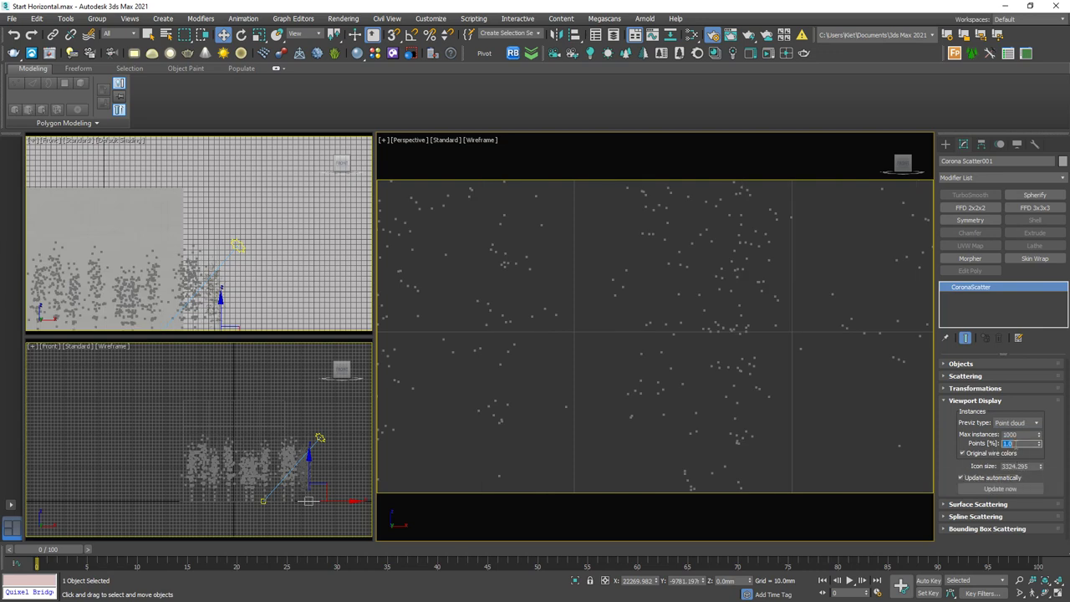
pyautogui.write('50')
pyautogui.press('Return')
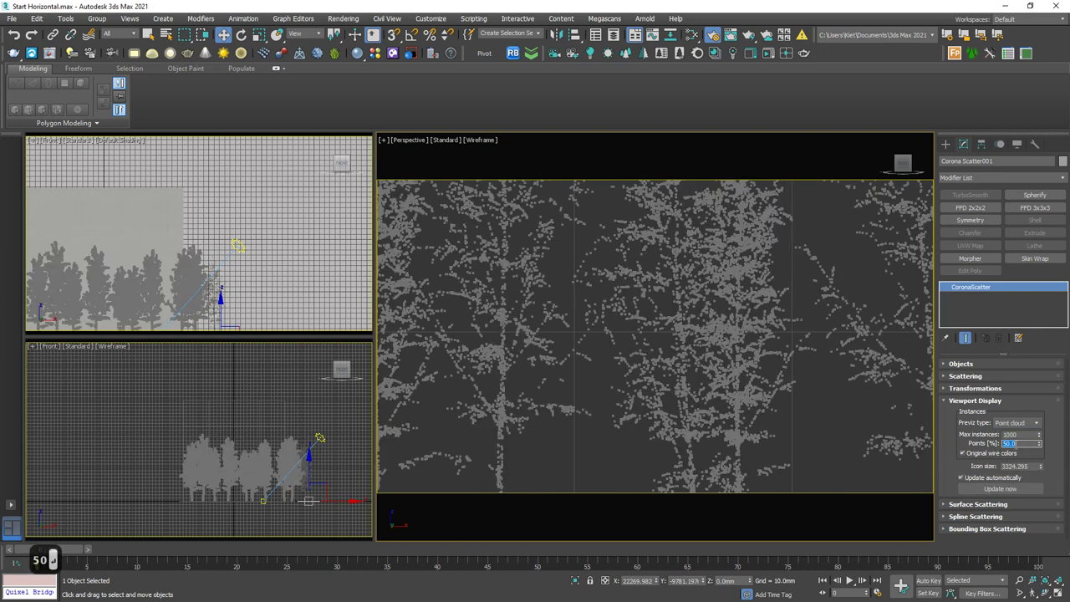
pyautogui.moveTo(795, 384); pyautogui.dragTo(771, 283, button='middle')
pyautogui.scroll(3, 681, 360)
pyautogui.moveTo(681, 363); pyautogui.dragTo(669, 365, button='middle')
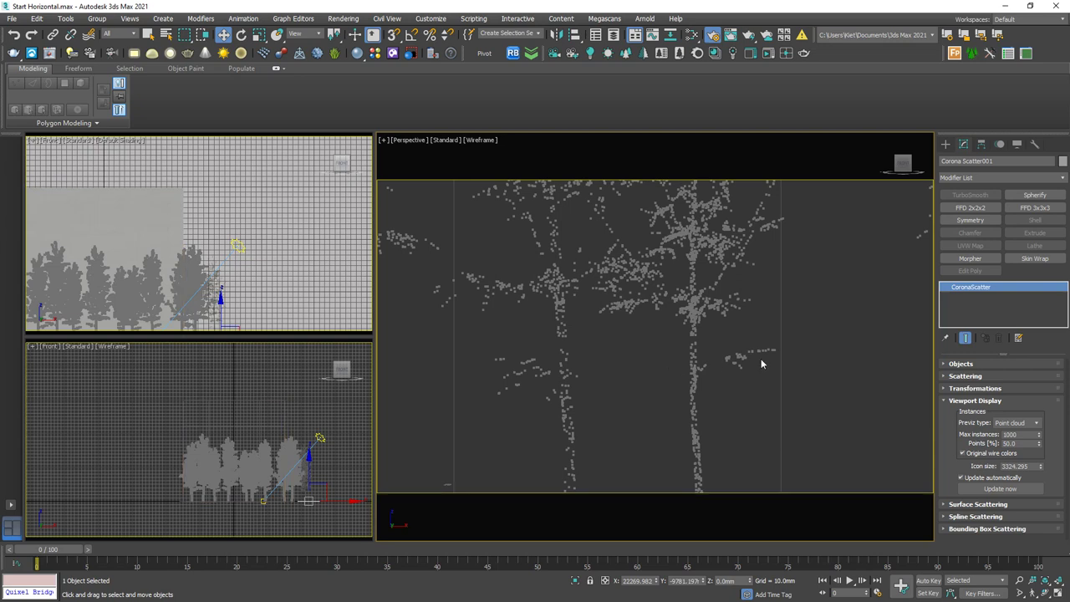
pyautogui.moveTo(762, 362)
pyautogui.mouseDown(button='middle')
pyautogui.moveTo(612, 345)
pyautogui.moveTo(753, 351)
pyautogui.moveTo(769, 327)
pyautogui.moveTo(772, 360)
pyautogui.mouseUp(button='middle')
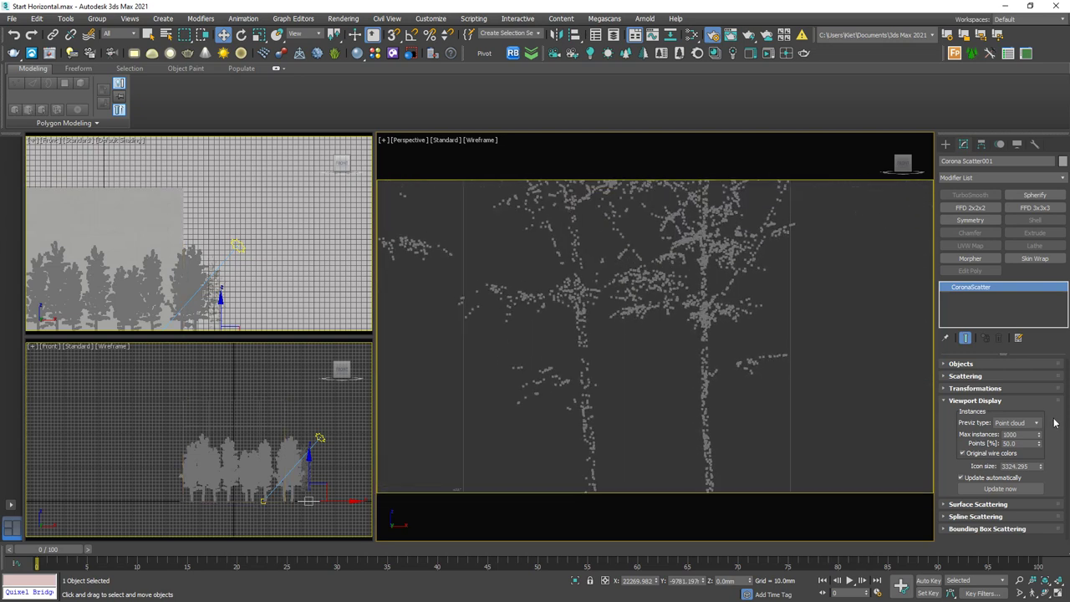
# Set the scatter's collision avoidance spacing to 50 percent.
pyautogui.click(1017, 401)
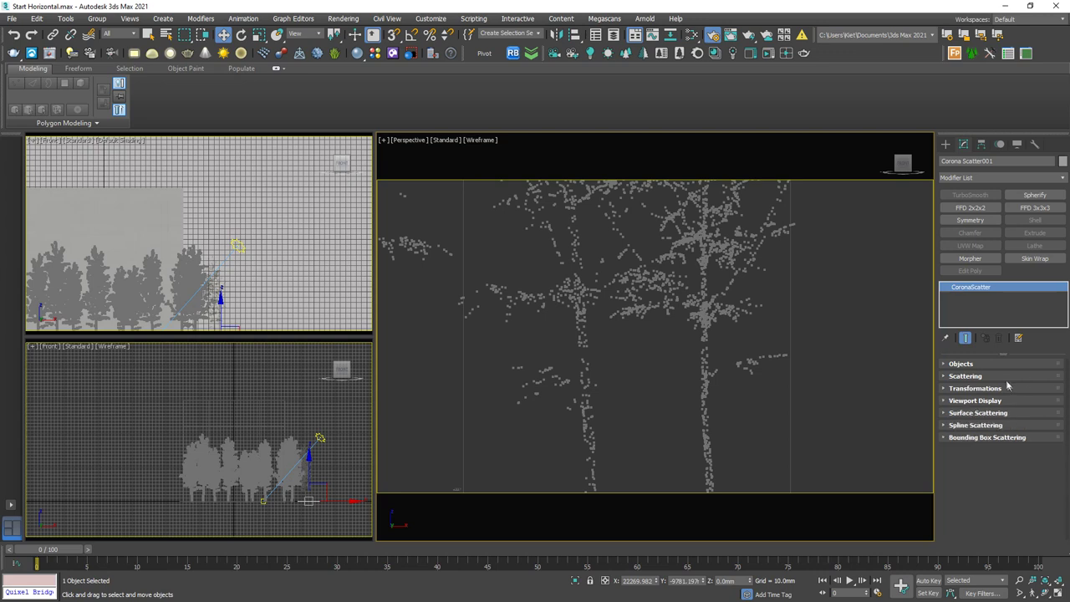
pyautogui.click(1005, 377)
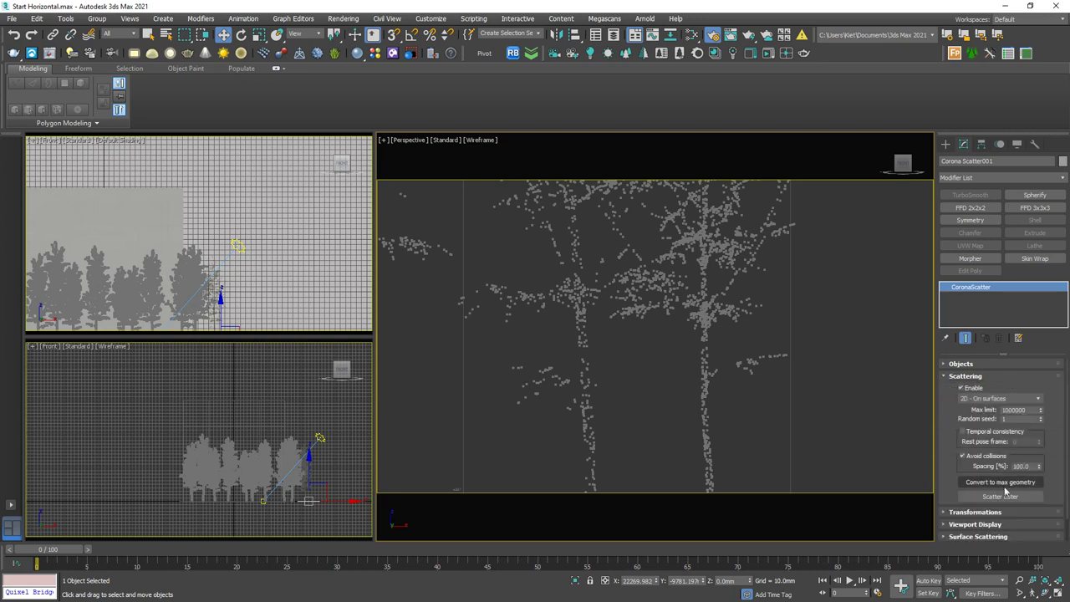
pyautogui.doubleClick(1022, 466)
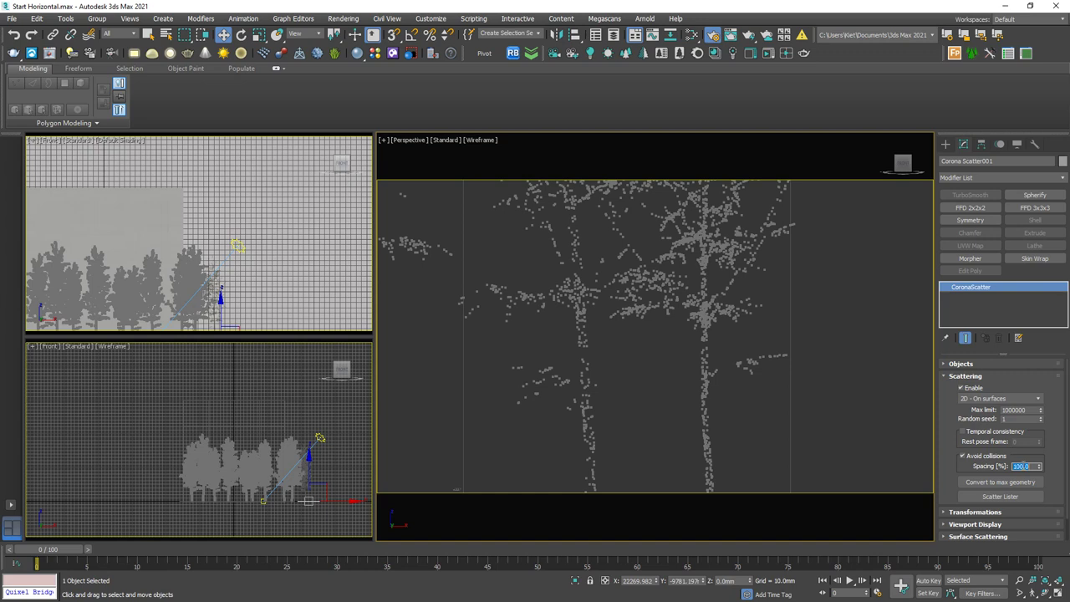
pyautogui.write('50')
pyautogui.press('Return')
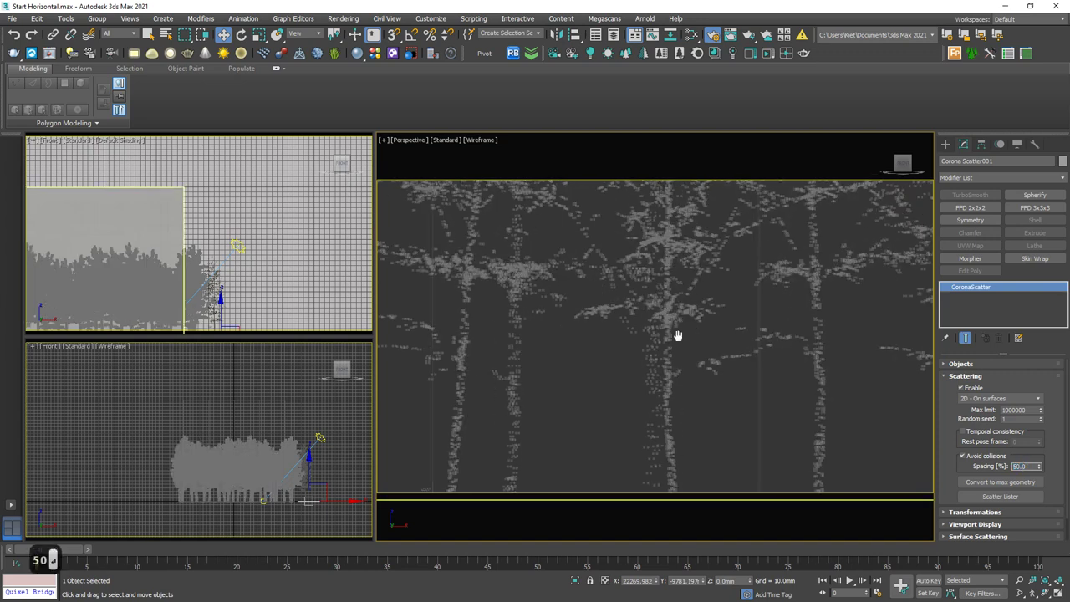
# Run an interactive Corona render in the wireframe front viewport and set the simple exposure to -2 EV.
pyautogui.click(279, 377)
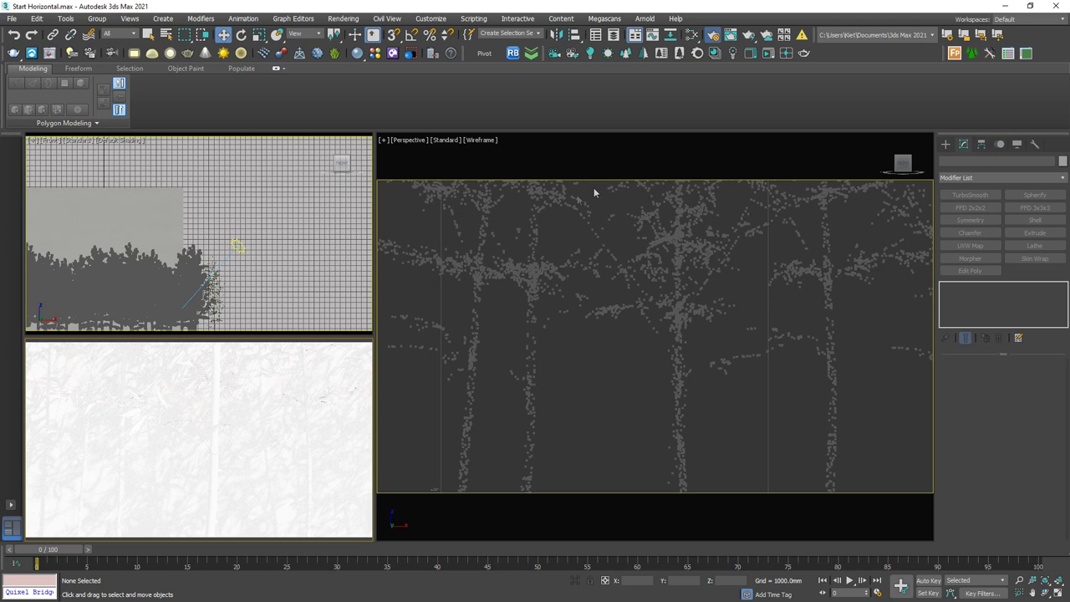
pyautogui.press('F10')
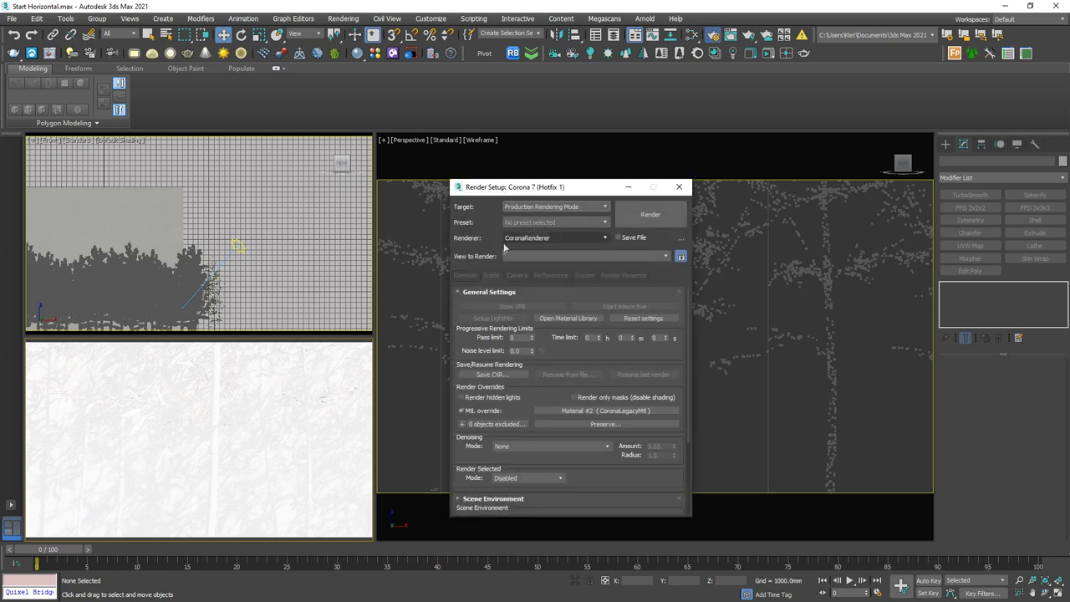
pyautogui.click(516, 276)
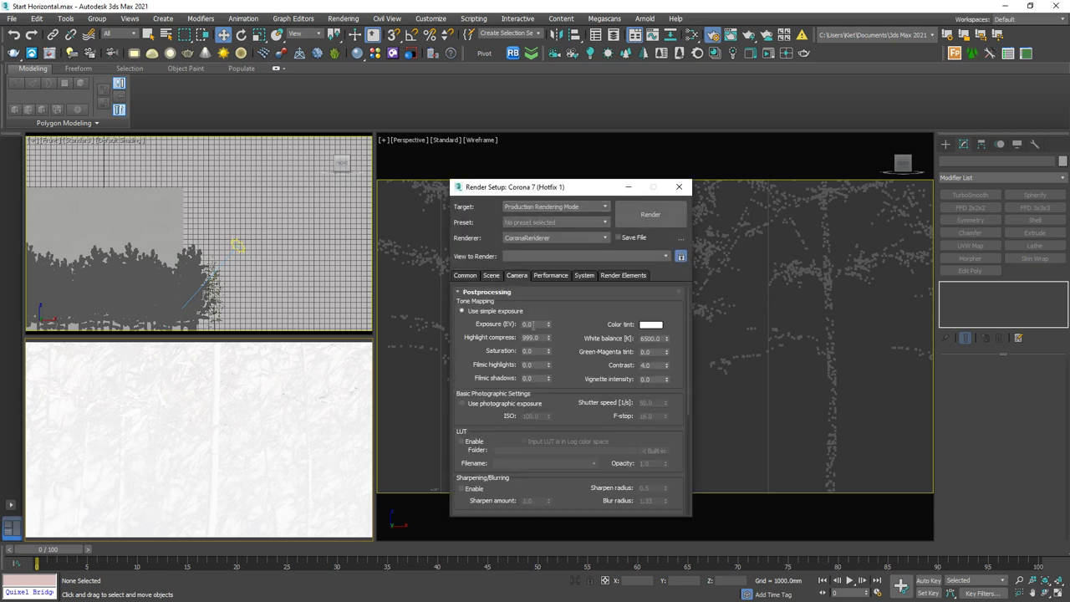
pyautogui.write('--2')
pyautogui.press('Return')
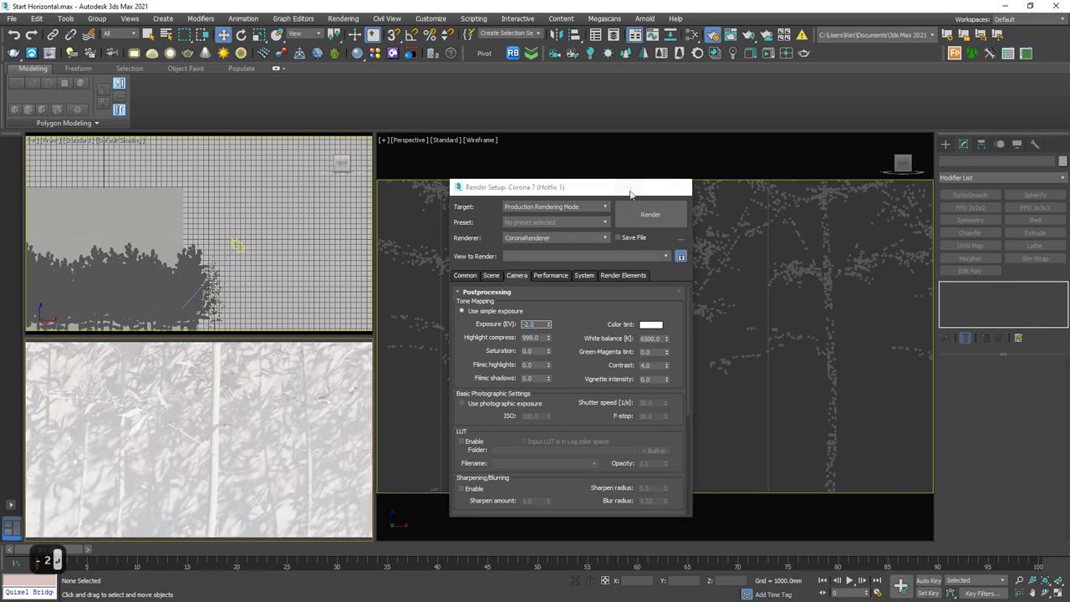
pyautogui.click(629, 187)
# Reframe the perspective view closer on the trunks and their shadows on the wall.
pyautogui.click(1020, 584)
pyautogui.moveTo(800, 439); pyautogui.dragTo(798, 427)
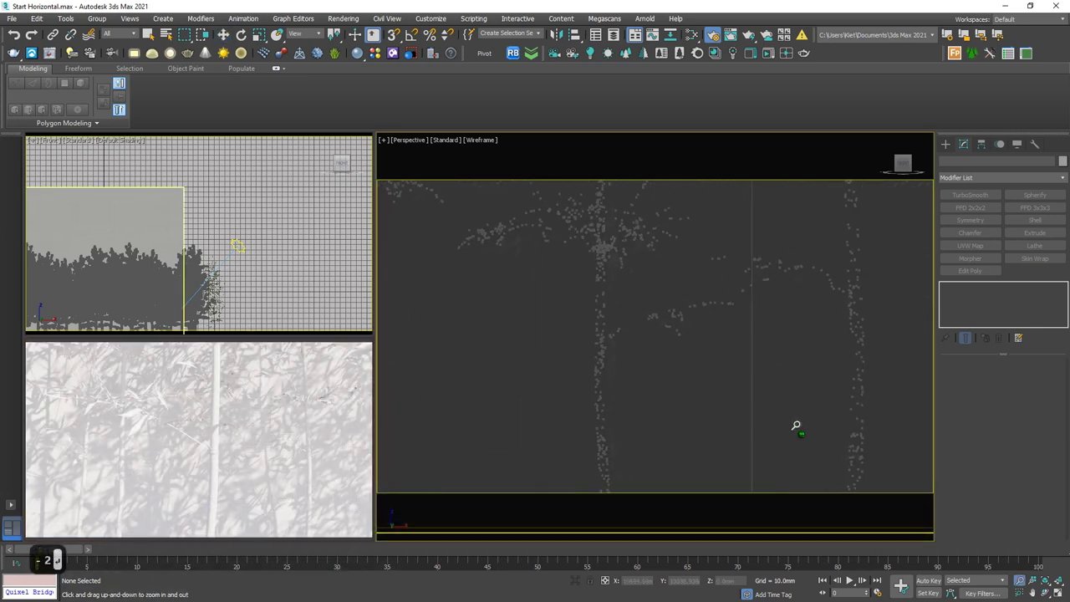
pyautogui.moveTo(676, 399); pyautogui.dragTo(607, 427, button='middle')
pyautogui.scroll(1, 617, 386)
pyautogui.moveTo(607, 428); pyautogui.dragTo(591, 409)
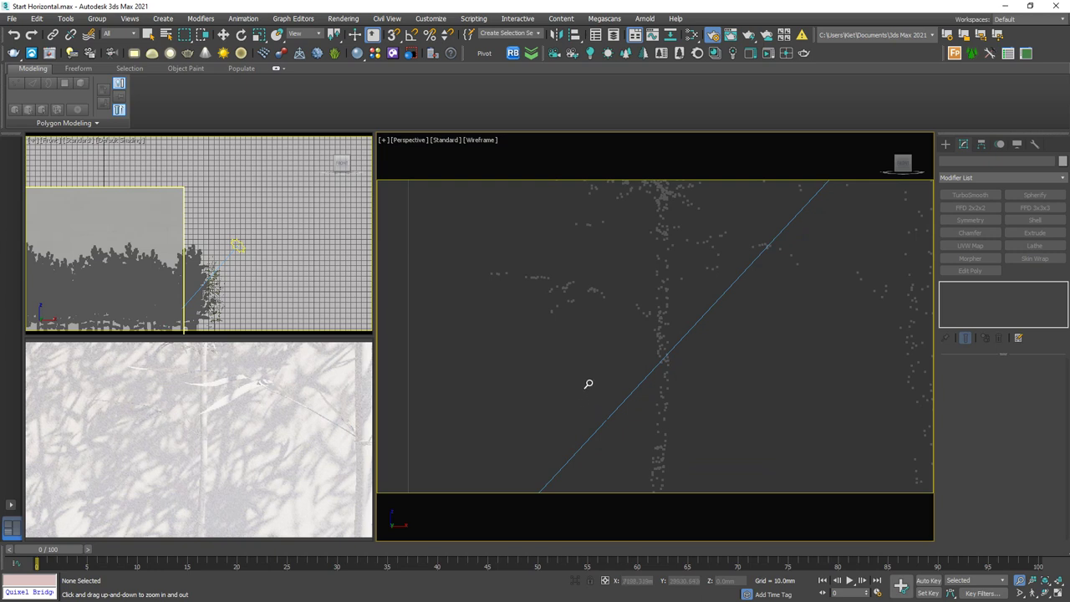
pyautogui.moveTo(599, 386); pyautogui.dragTo(574, 370)
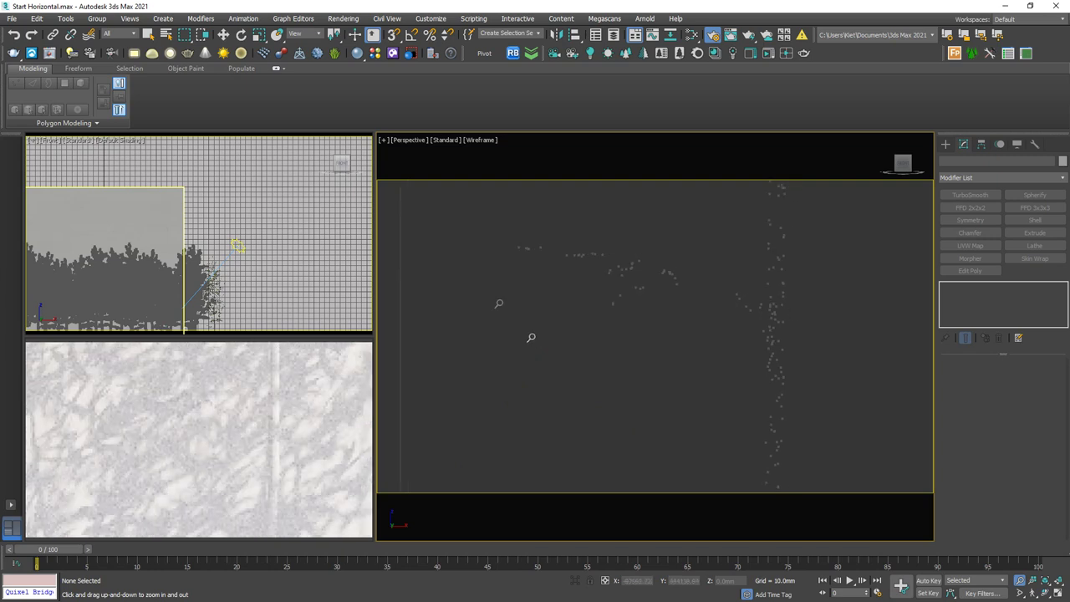
# Select the plane under the scattered trees in the top view and scale it along Y to about 216 percent.
pyautogui.click(151, 35)
pyautogui.scroll(-3, 255, 236)
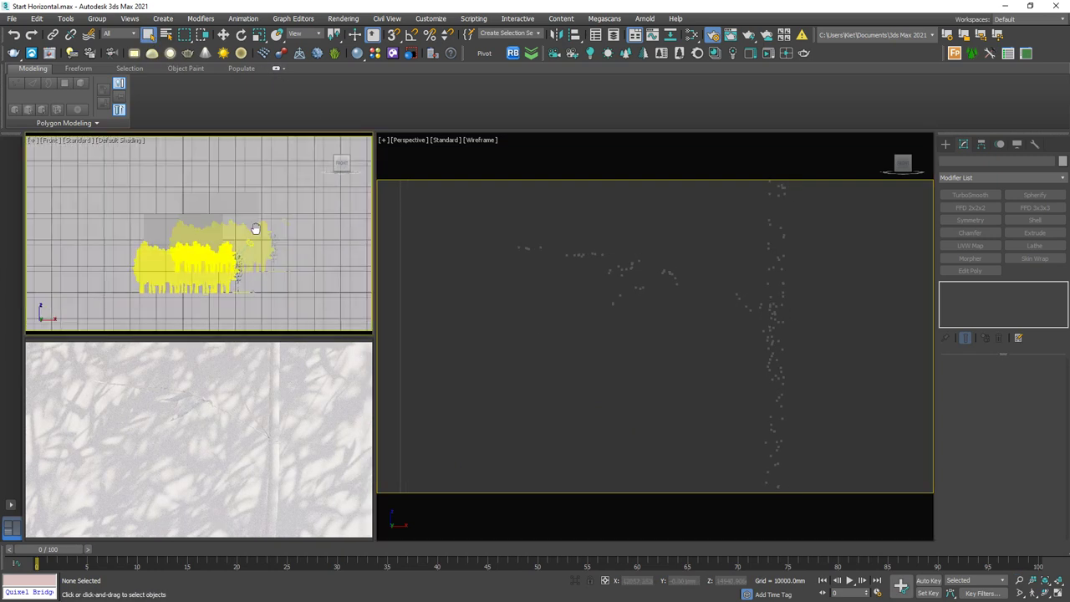
pyautogui.press('t')
pyautogui.scroll(4, 186, 213)
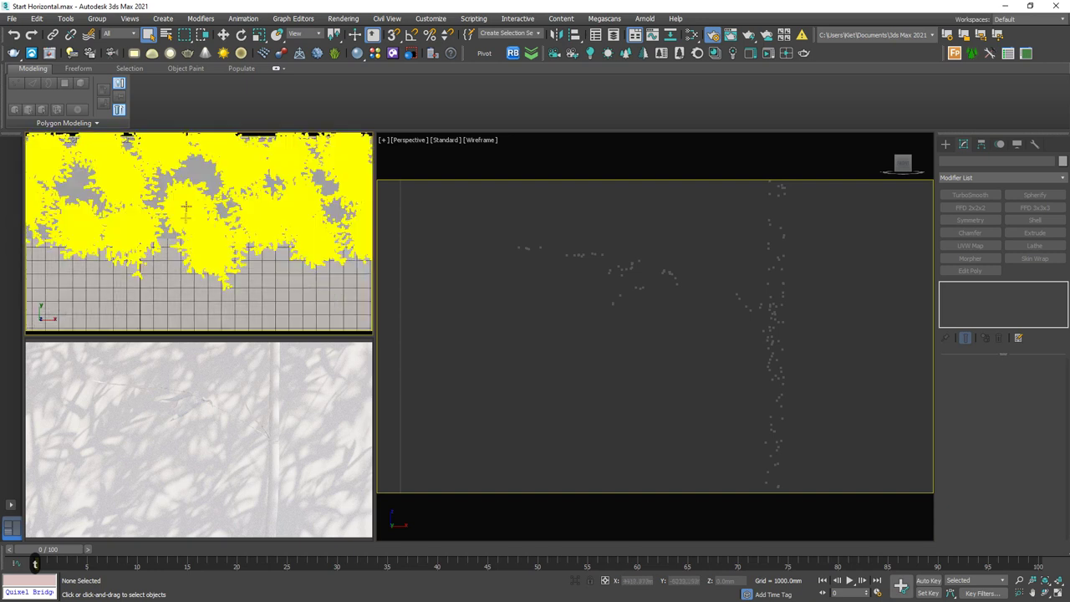
pyautogui.click(202, 169)
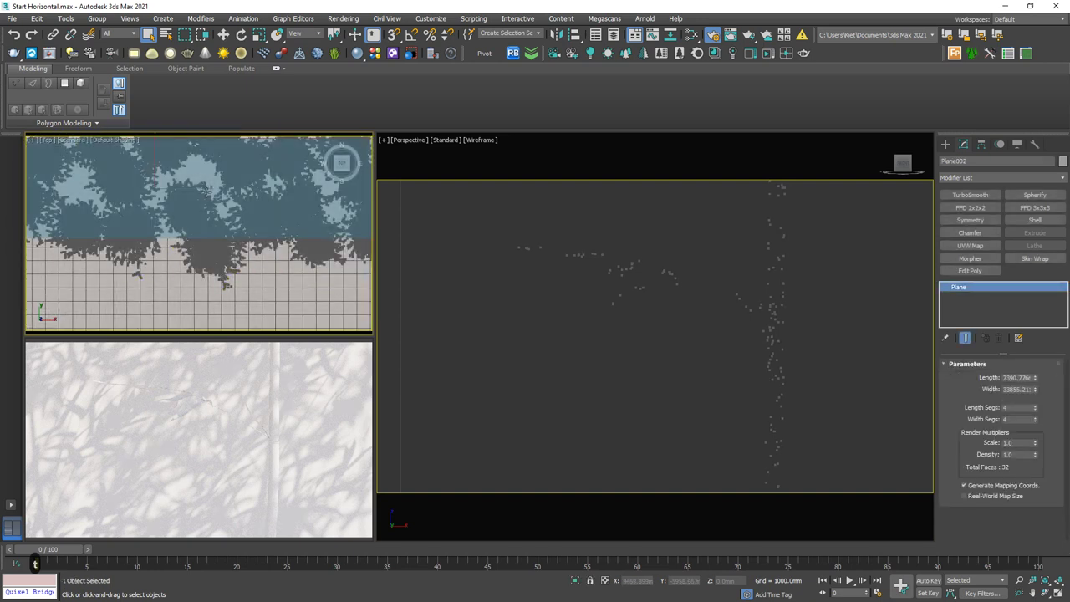
pyautogui.hotkey('alt', 'x')
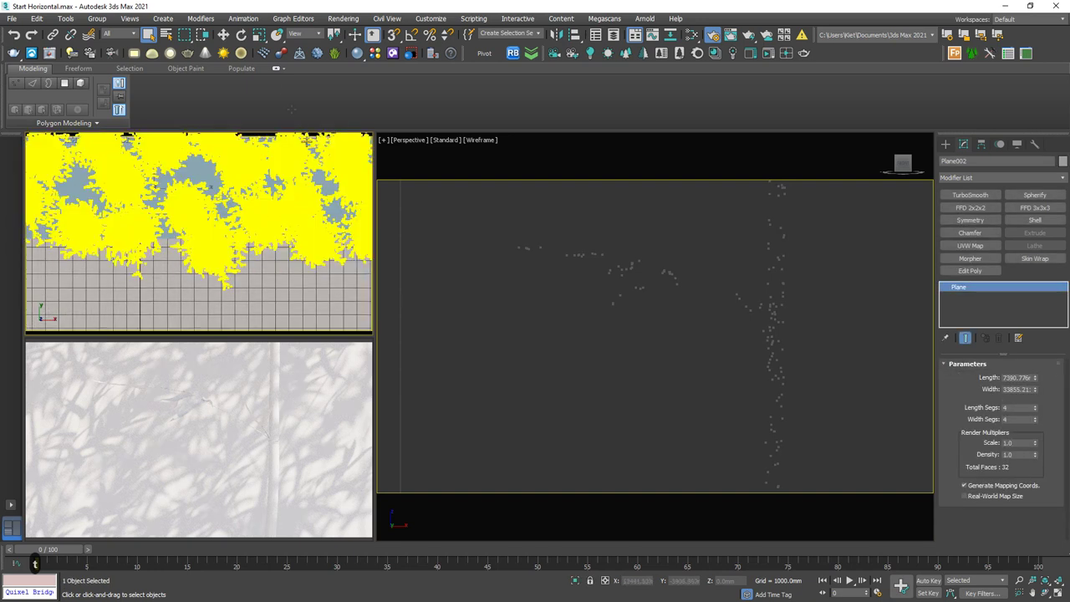
pyautogui.click(260, 34)
pyautogui.moveTo(234, 272); pyautogui.dragTo(261, 259)
pyautogui.hotkey('alt', 'x')
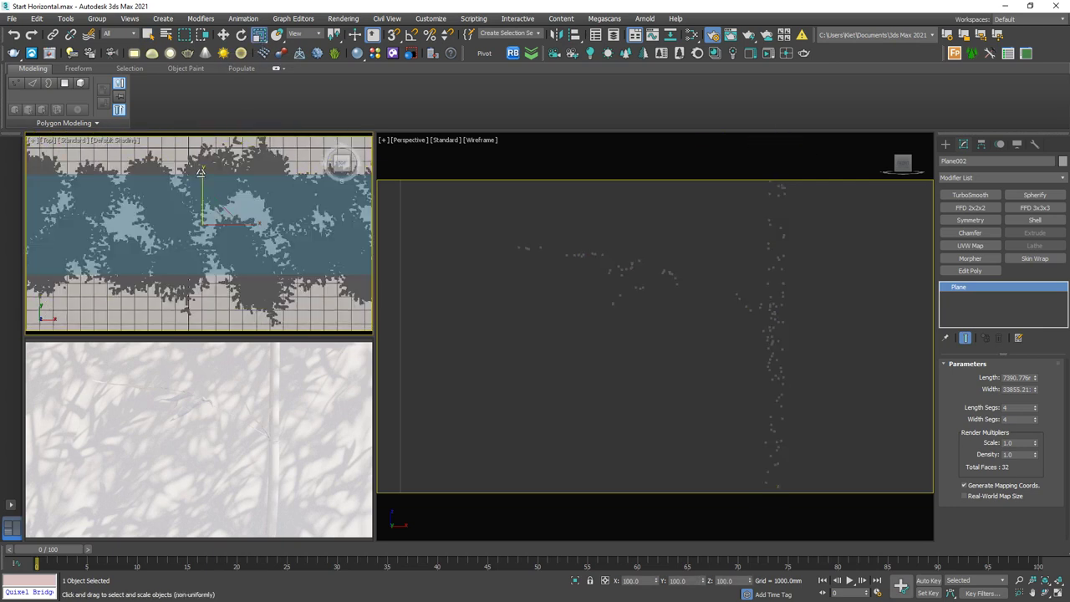
pyautogui.scroll(5, 205, 210)
pyautogui.hotkey('alt', 'x')
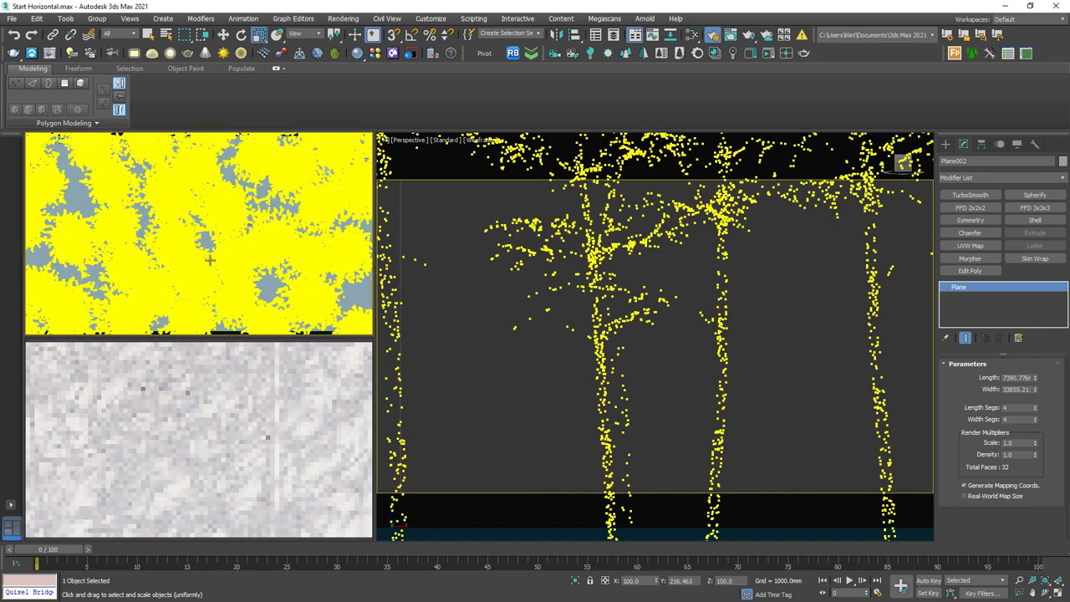
pyautogui.scroll(-5, 210, 260)
pyautogui.hotkey('alt', 'x')
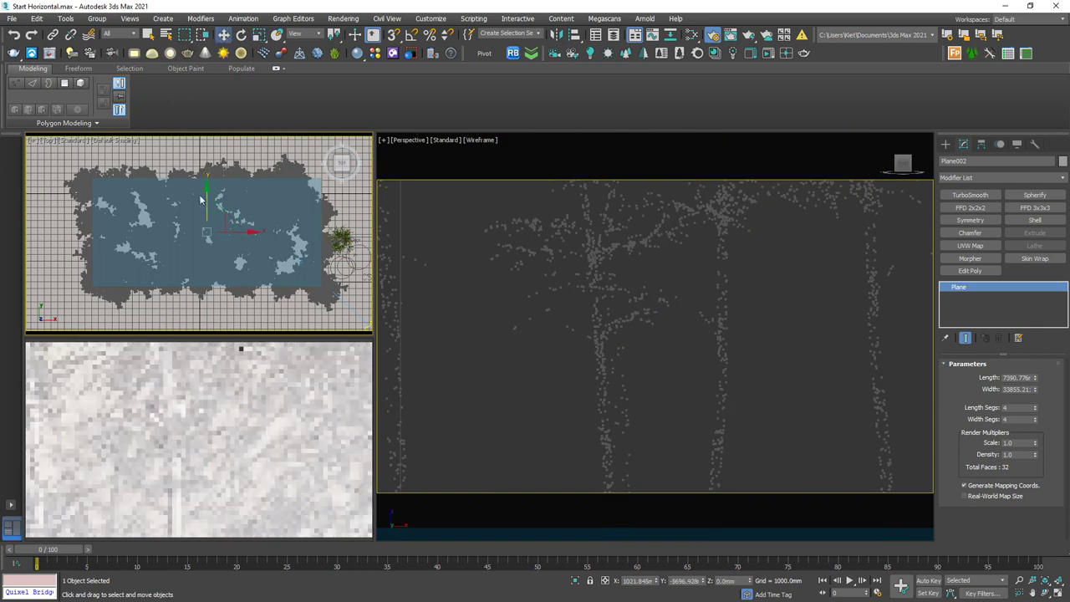
# Move the scatter plane along Y, away from the wall, to about -11054 mm.
pyautogui.press('w')
pyautogui.moveTo(208, 218); pyautogui.dragTo(208, 310)
pyautogui.moveTo(216, 244); pyautogui.dragTo(230, 282, button='middle')
pyautogui.moveTo(201, 318); pyautogui.dragTo(154, 280)
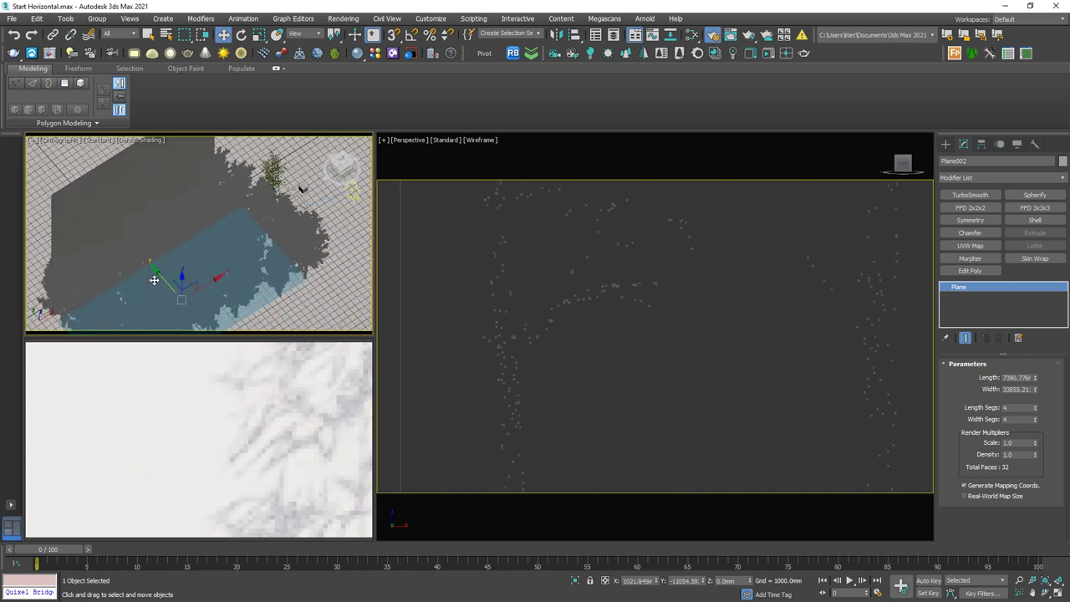
pyautogui.keyDown('alt'); pyautogui.moveTo(154, 280); pyautogui.dragTo(157, 294, button='middle'); pyautogui.keyUp('alt')
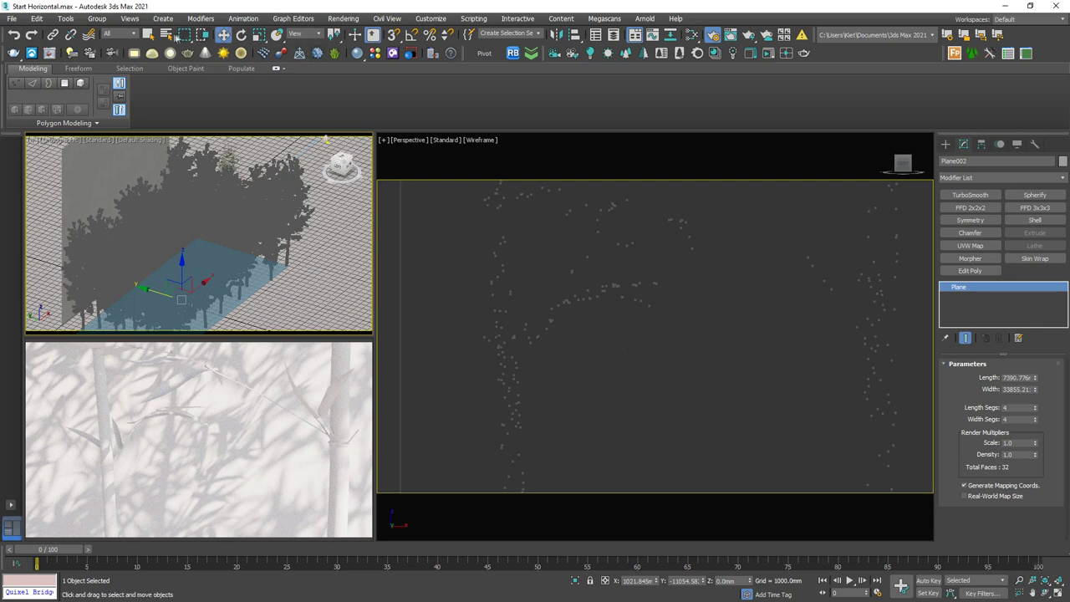
# Create a Corona camera matching the current perspective view.
pyautogui.press('q')
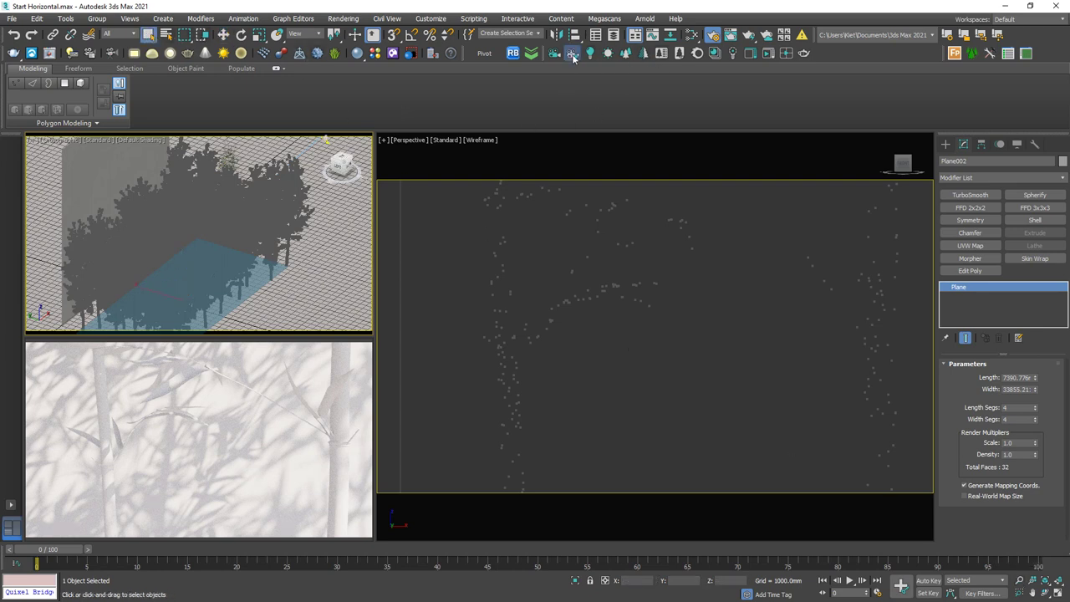
pyautogui.click(573, 53)
pyautogui.click(637, 327)
pyautogui.click(673, 287)
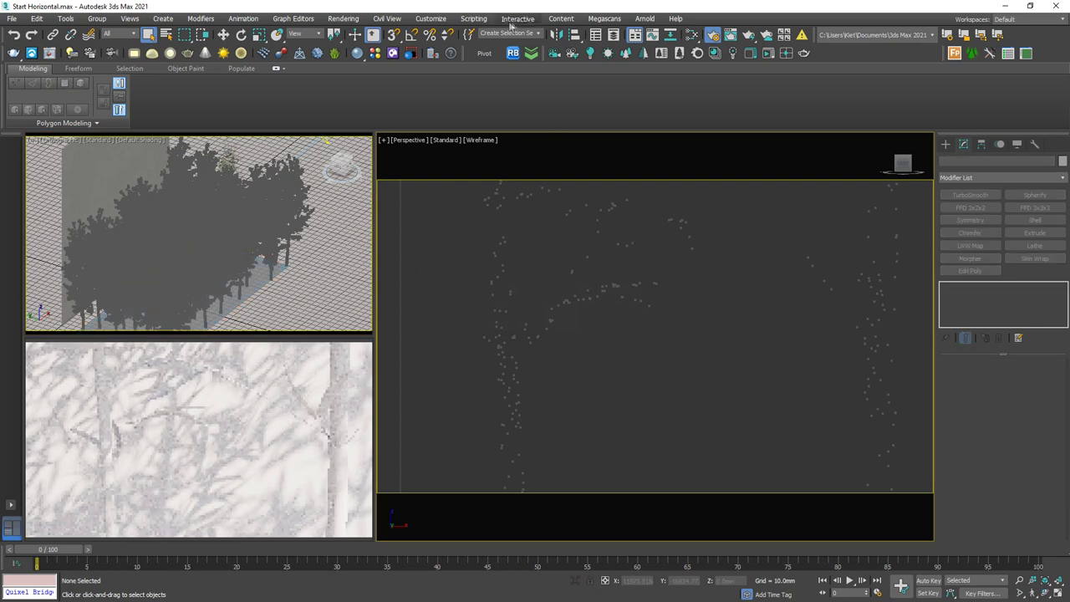
pyautogui.click(573, 54)
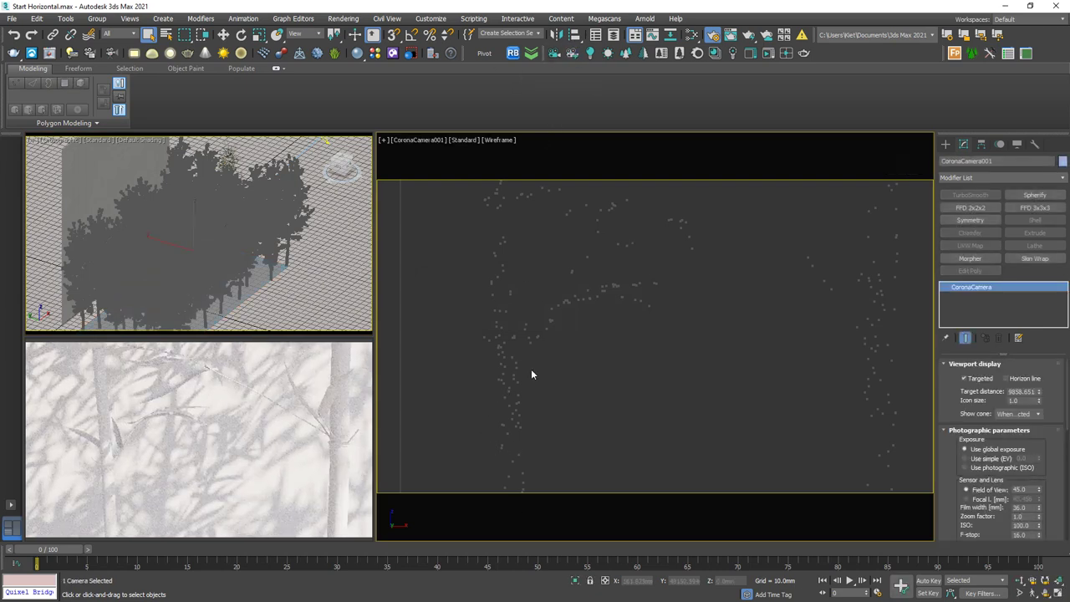
# Collapse all of the Corona camera's rollouts and enable its depth of field.
pyautogui.rightClick(1055, 460)
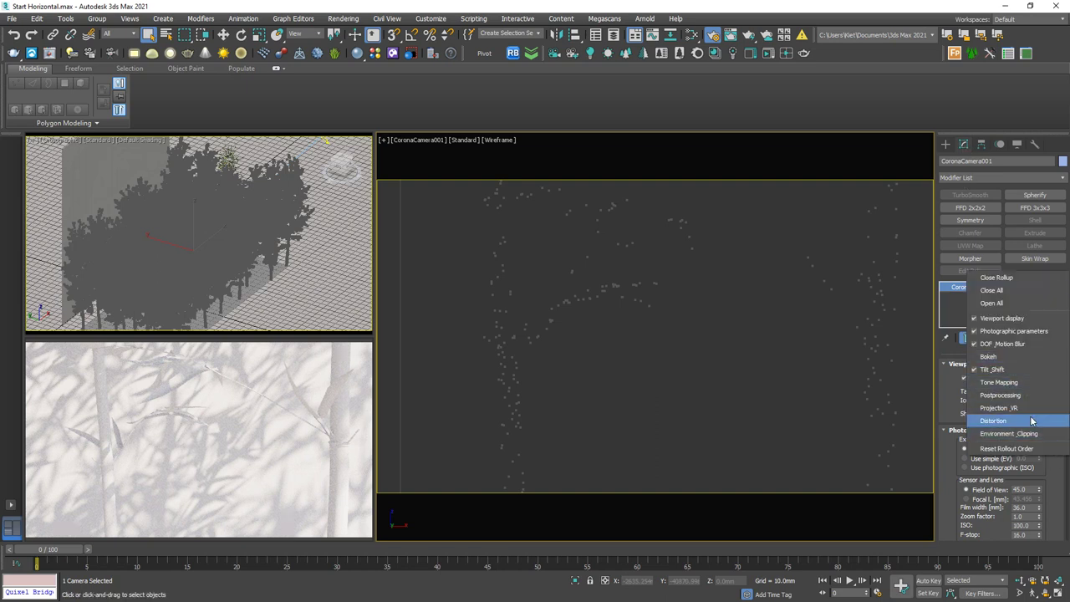
pyautogui.click(1059, 507)
pyautogui.moveTo(1058, 506); pyautogui.dragTo(1056, 352)
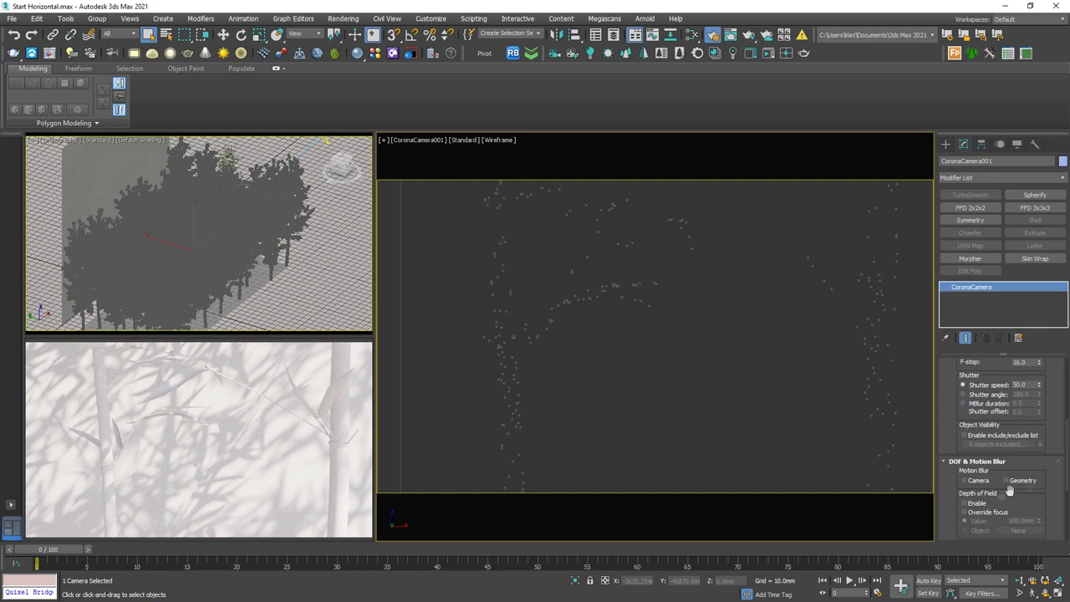
pyautogui.moveTo(1052, 395); pyautogui.dragTo(1063, 508)
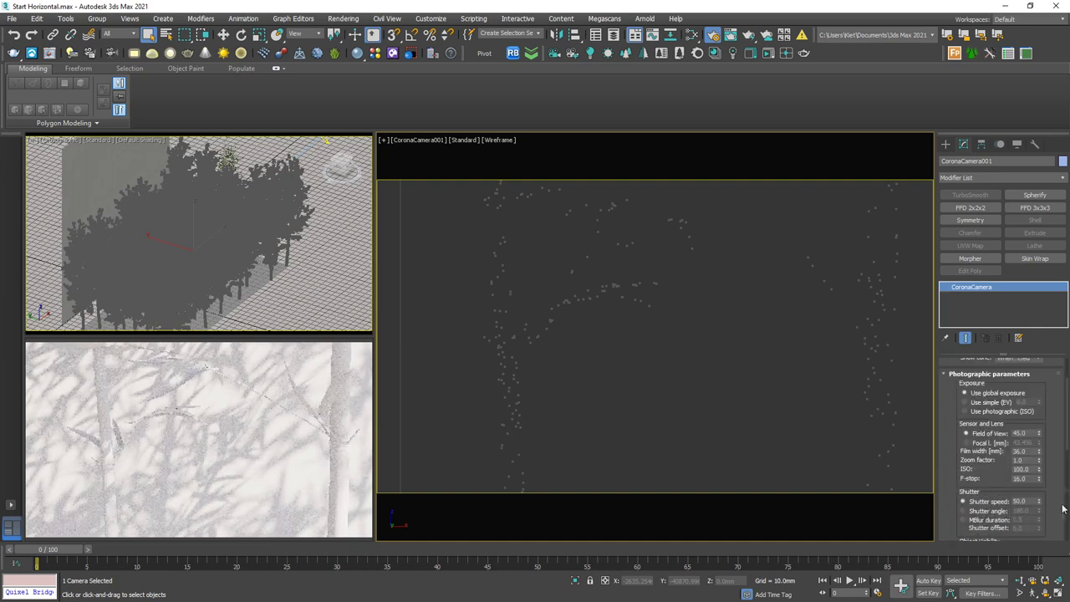
pyautogui.moveTo(1056, 424); pyautogui.dragTo(1056, 475)
pyautogui.rightClick(1053, 464)
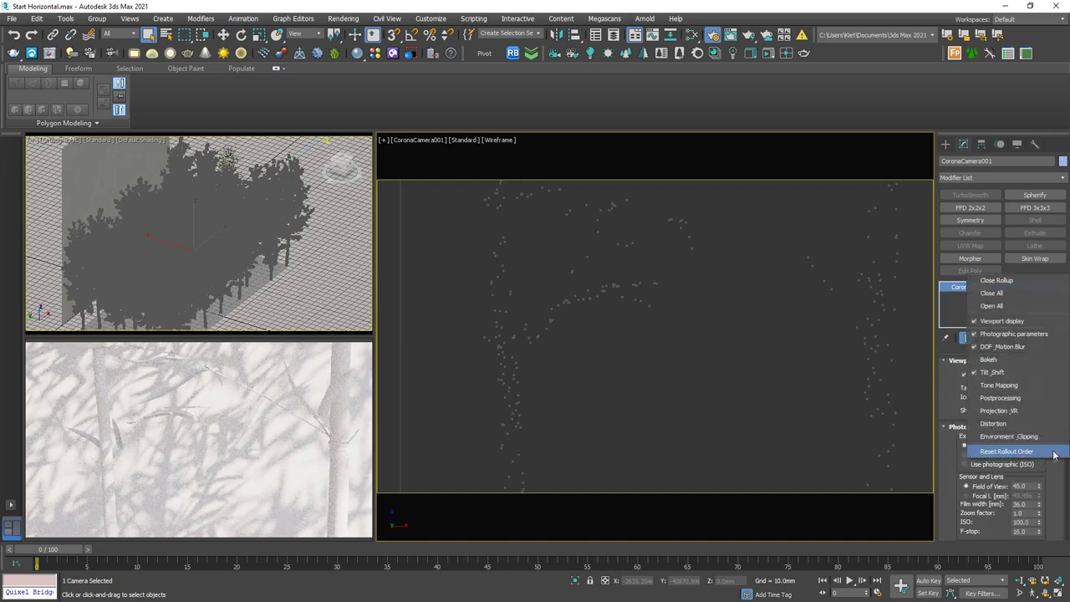
pyautogui.click(1009, 328)
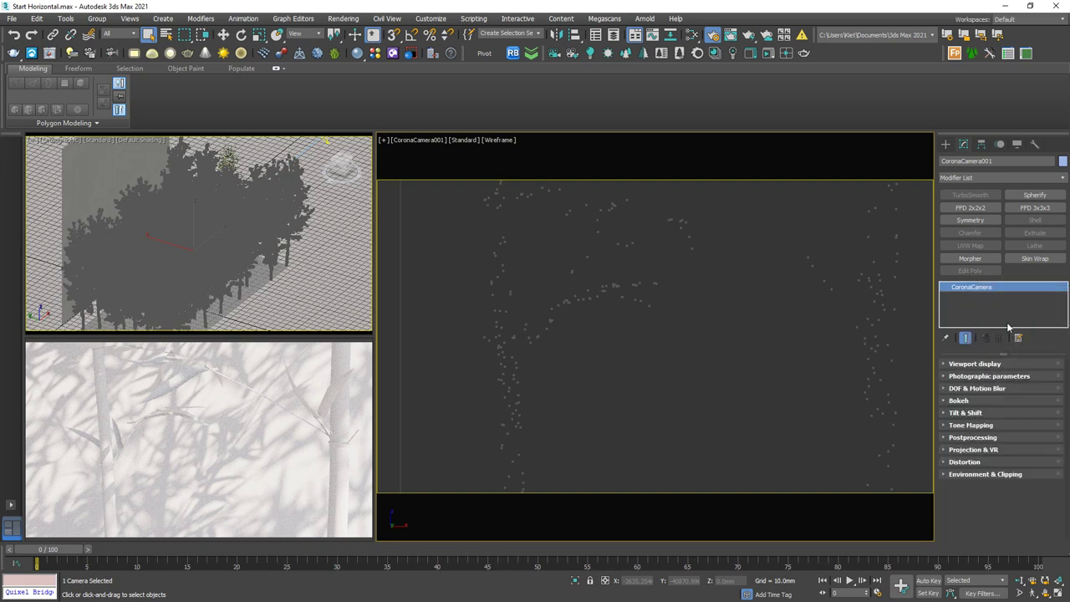
pyautogui.click(993, 389)
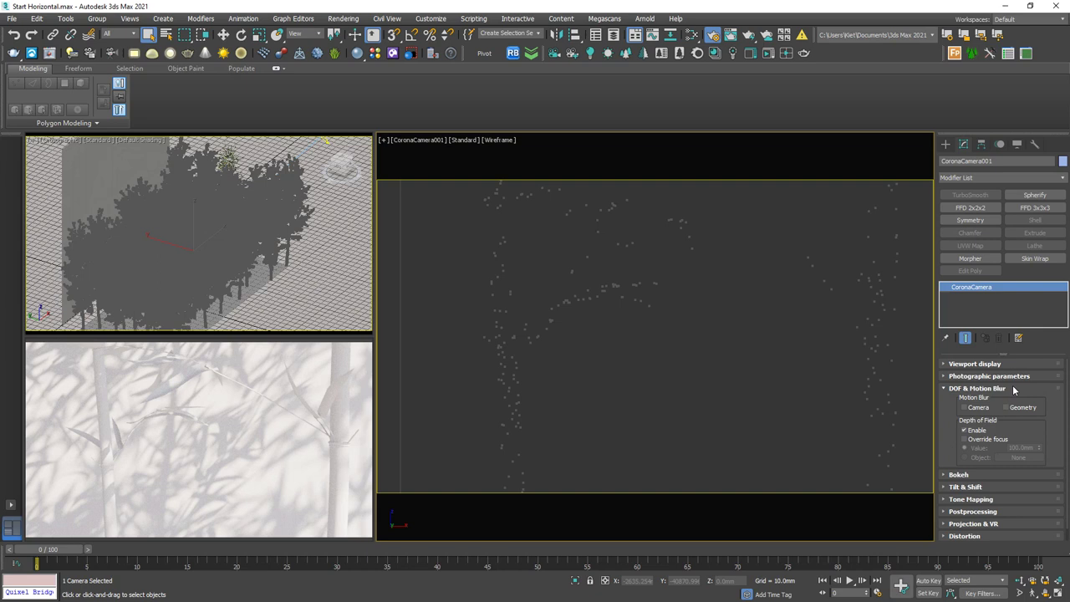
pyautogui.click(1013, 390)
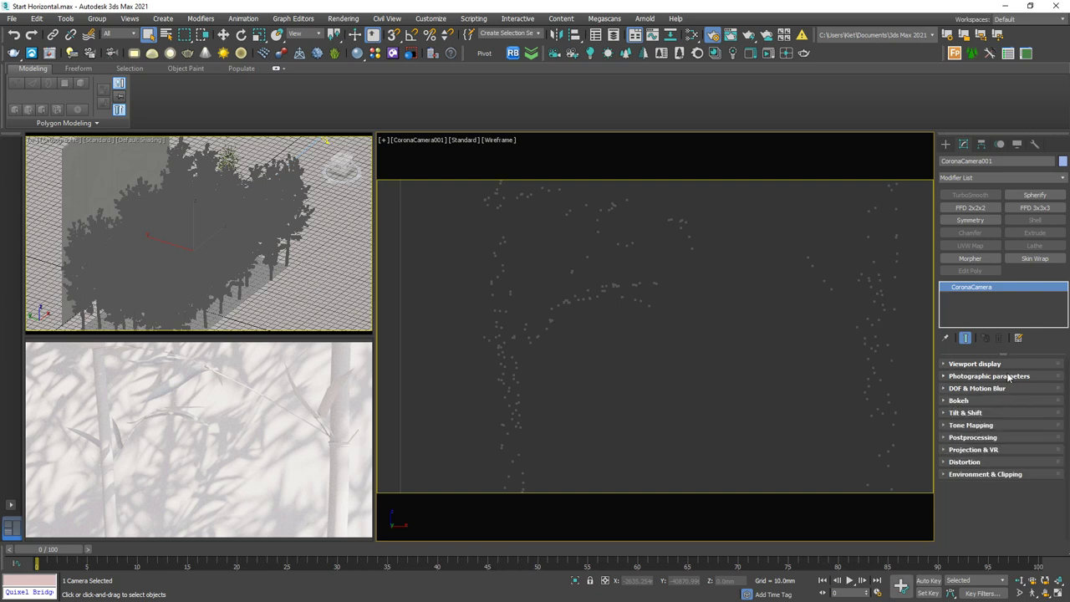
# Set the camera's f-stop to 0.5 and set the focus to a point on the wall in the interactive render.
pyautogui.click(1010, 377)
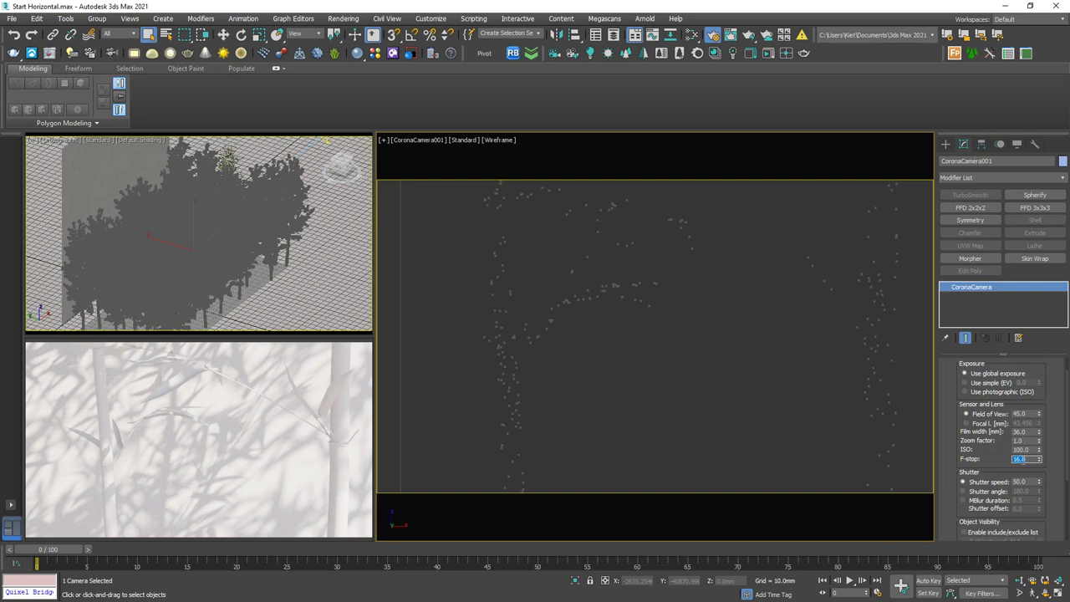
pyautogui.write('0.5')
pyautogui.press('Return')
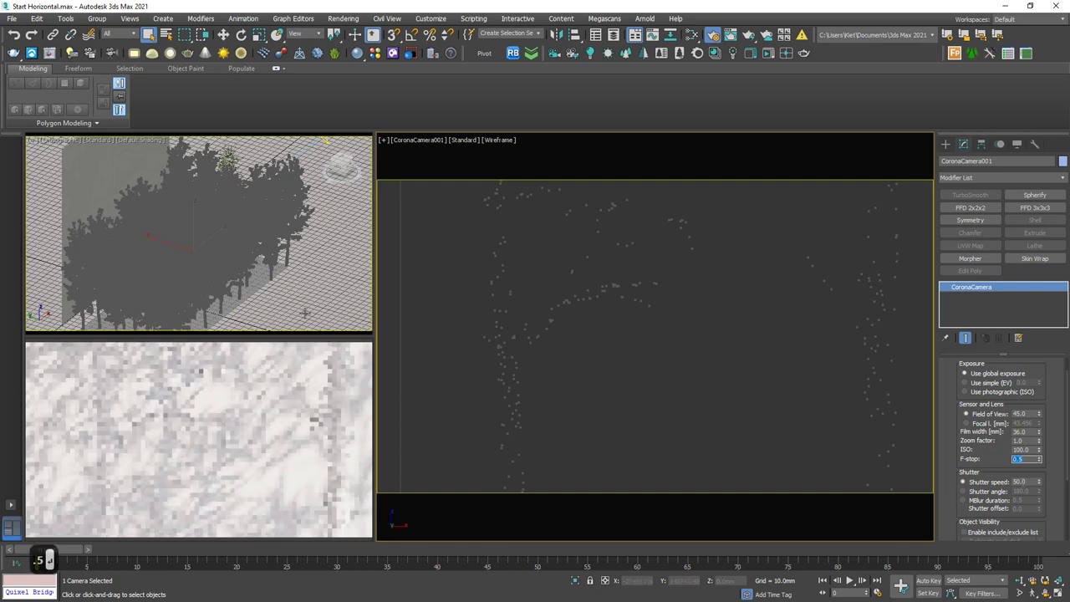
pyautogui.rightClick(219, 443)
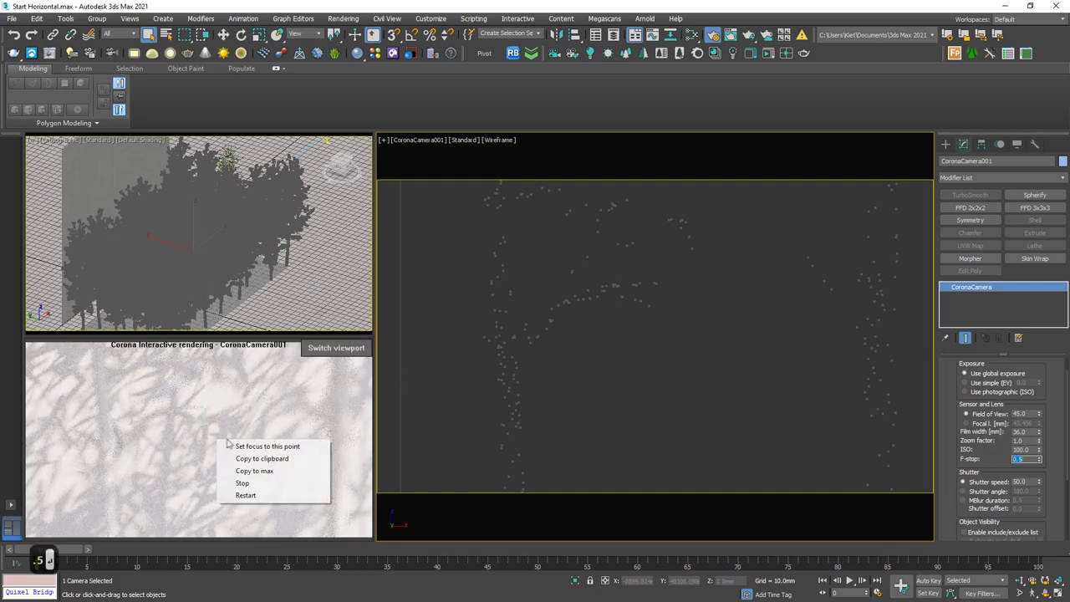
pyautogui.click(240, 447)
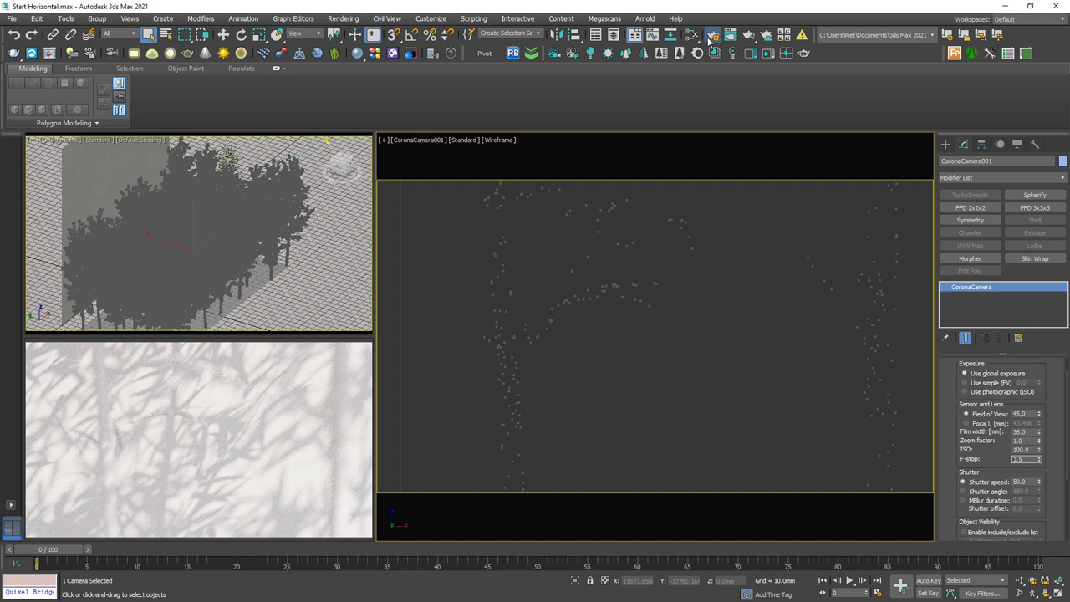
# Disable the material override in the render settings and minimize the dialog.
pyautogui.press('F10')
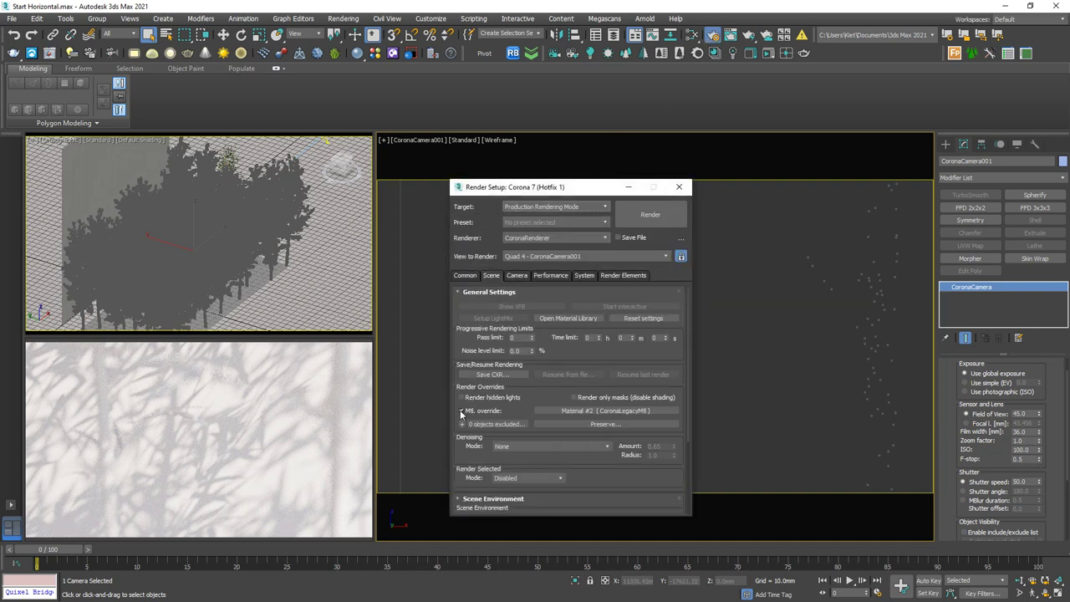
pyautogui.click(462, 412)
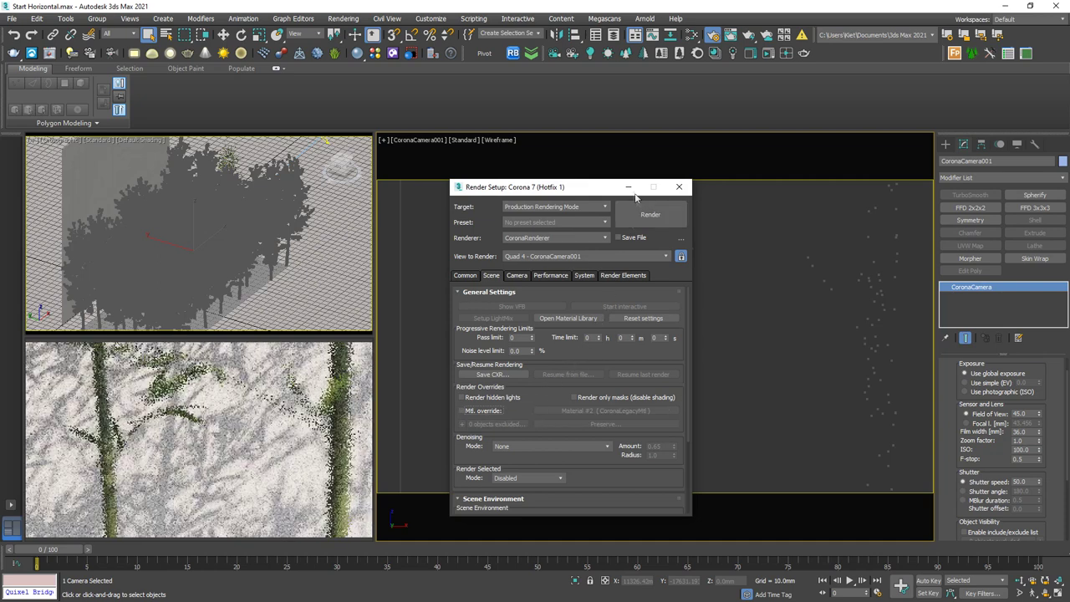
pyautogui.click(628, 189)
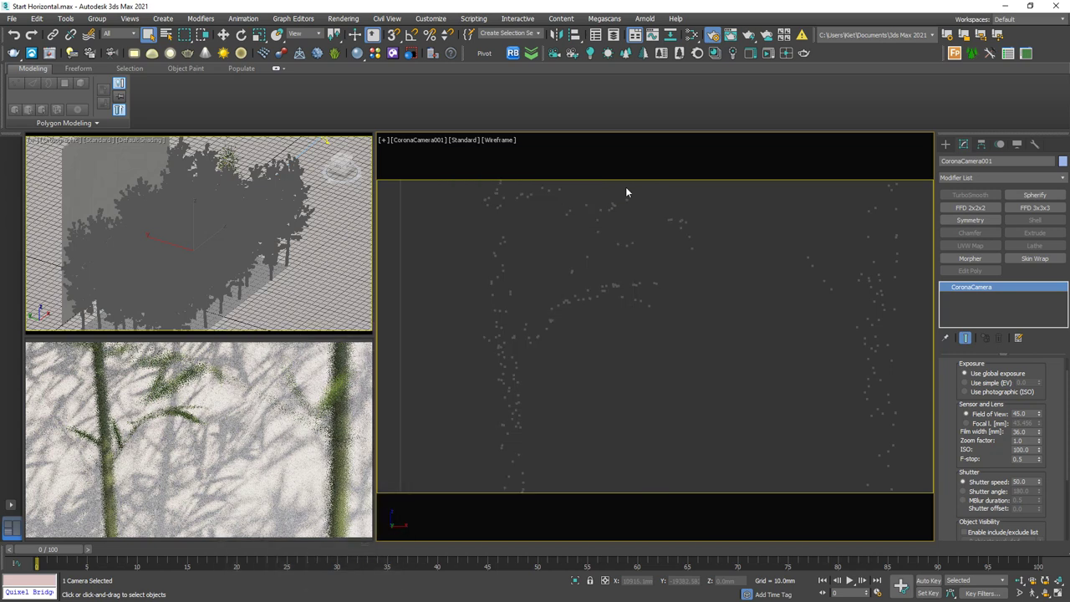
# Select the Corona Scatter object and set its collision avoidance spacing to 30 percent.
pyautogui.click(286, 220)
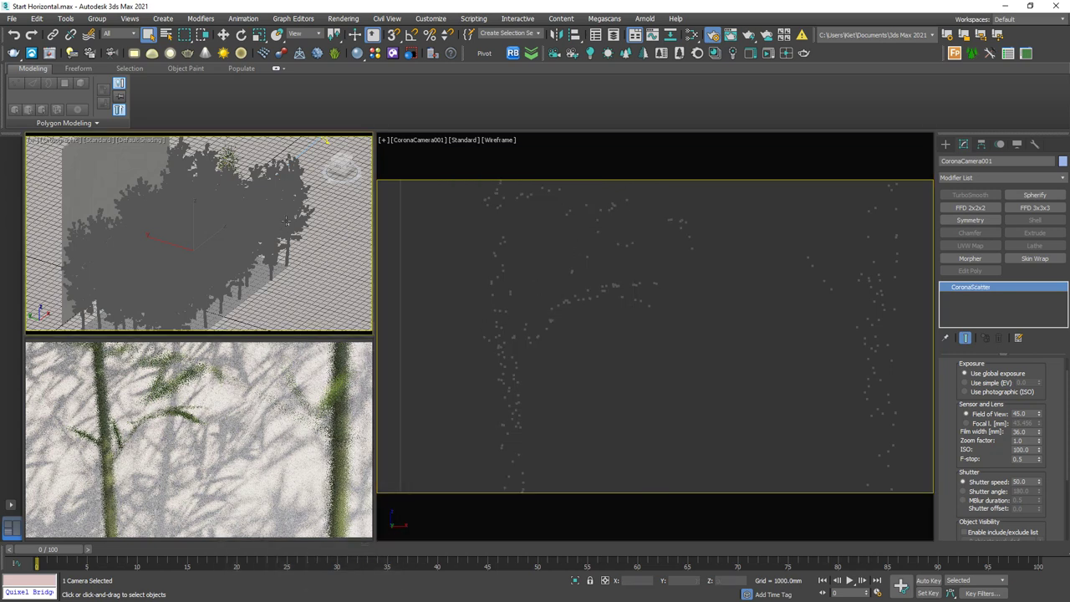
pyautogui.click(611, 285)
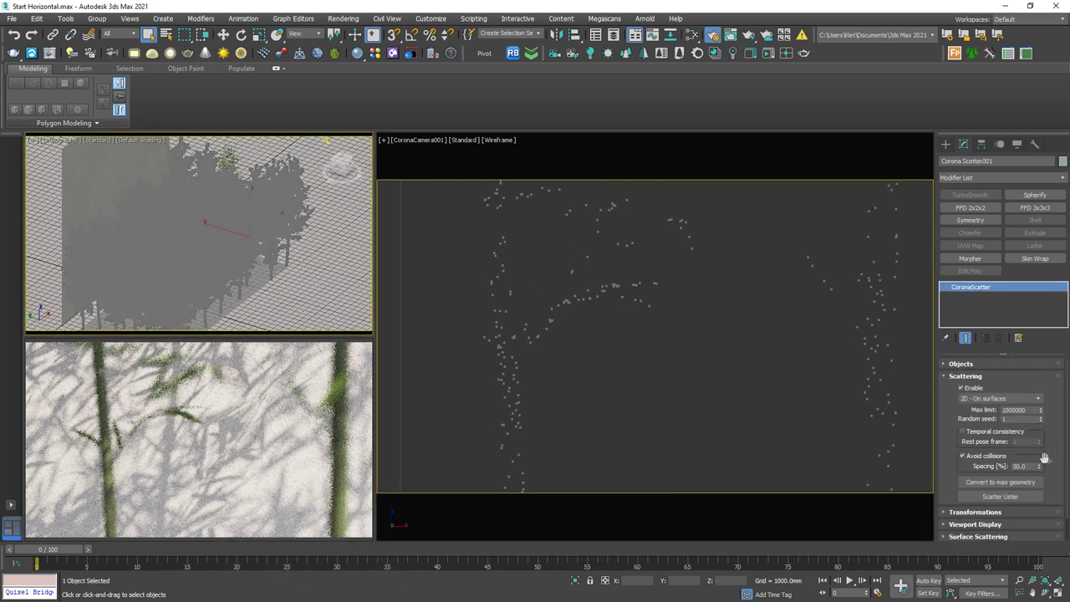
pyautogui.write('30')
pyautogui.press('Return')
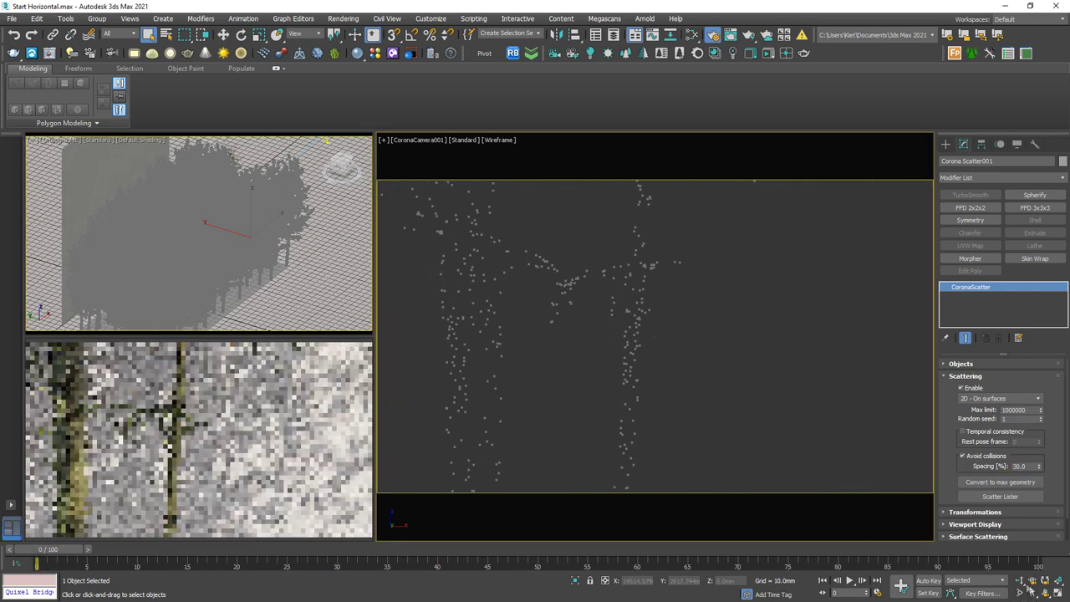
# Dolly the Corona camera to frame a cluster of bamboo trunks in front of the wall.
pyautogui.click(1018, 580)
pyautogui.moveTo(657, 371); pyautogui.dragTo(693, 371)
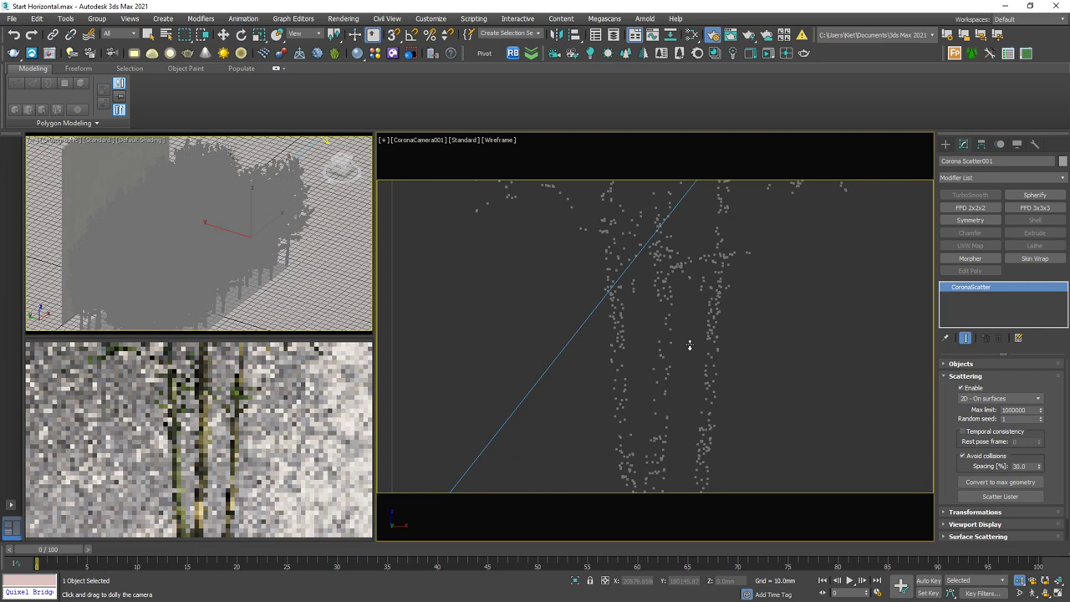
pyautogui.click(149, 35)
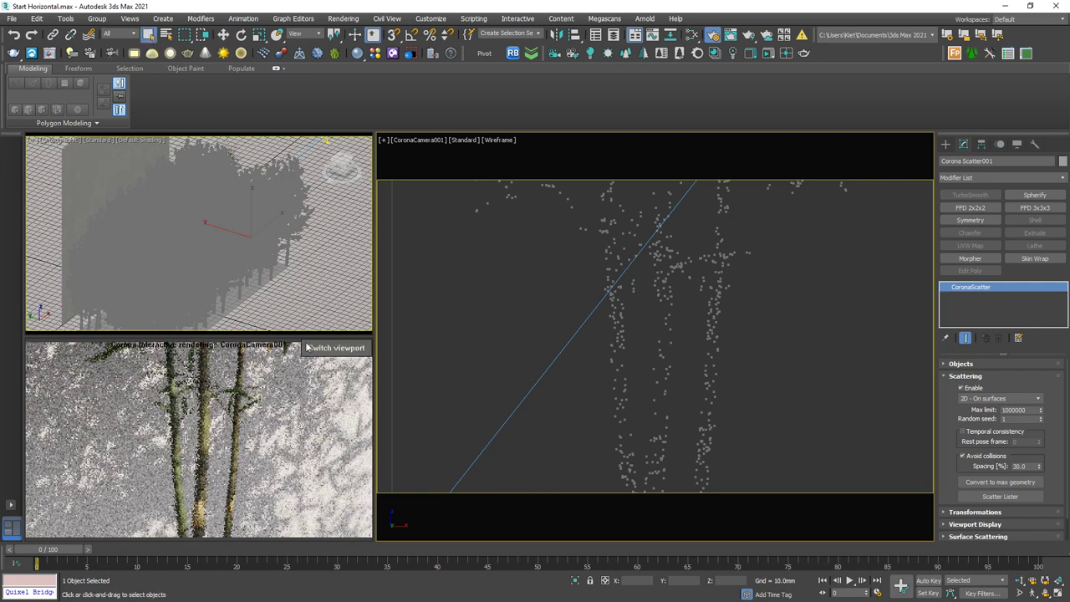
# Select the ground plane carrying the bamboo scatter and move it along X to about -232 mm to reposition the trunks.
pyautogui.click(251, 287)
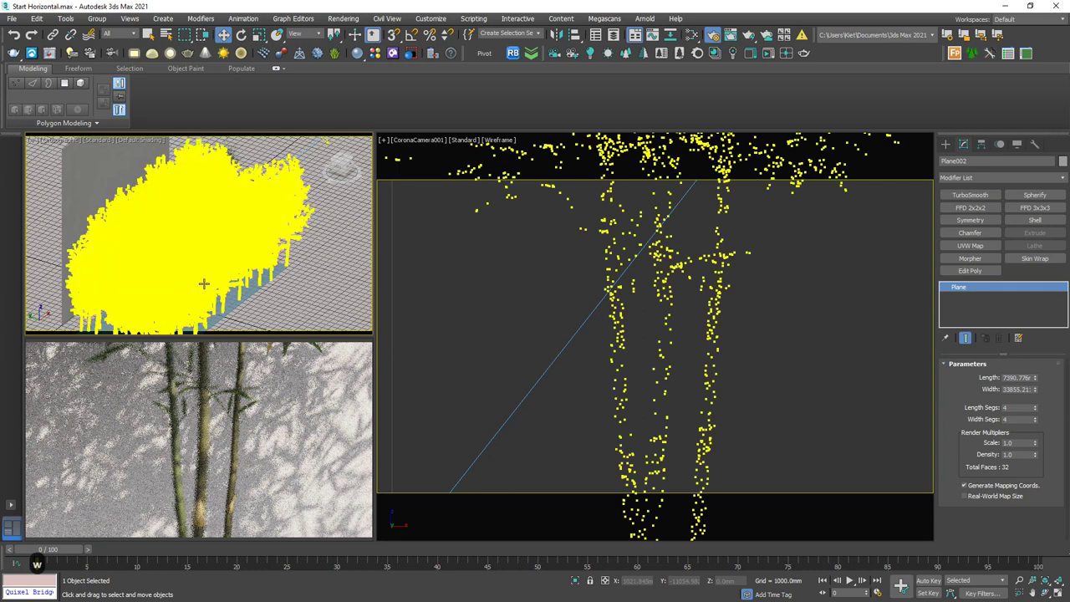
pyautogui.press('w')
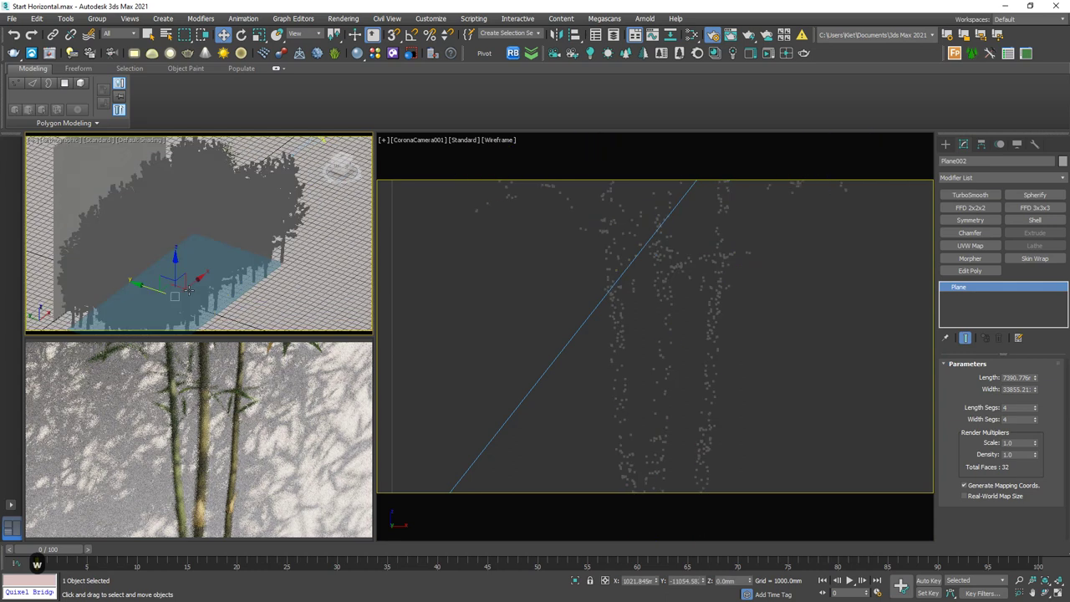
pyautogui.moveTo(191, 282)
pyautogui.mouseDown()
pyautogui.moveTo(232, 257)
pyautogui.moveTo(201, 287)
pyautogui.mouseUp()
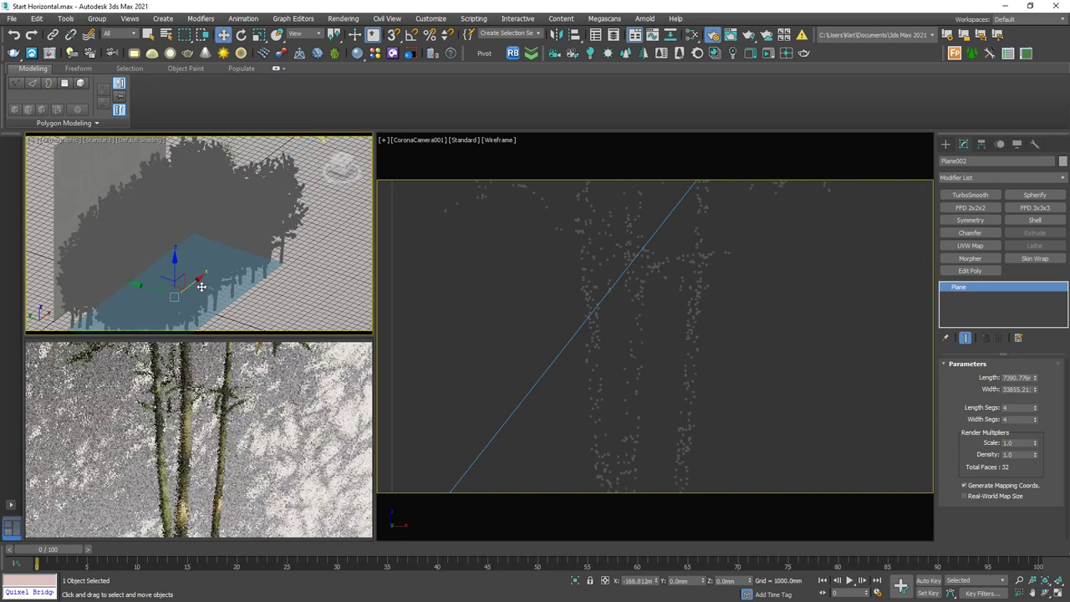
pyautogui.moveTo(202, 287); pyautogui.dragTo(196, 290)
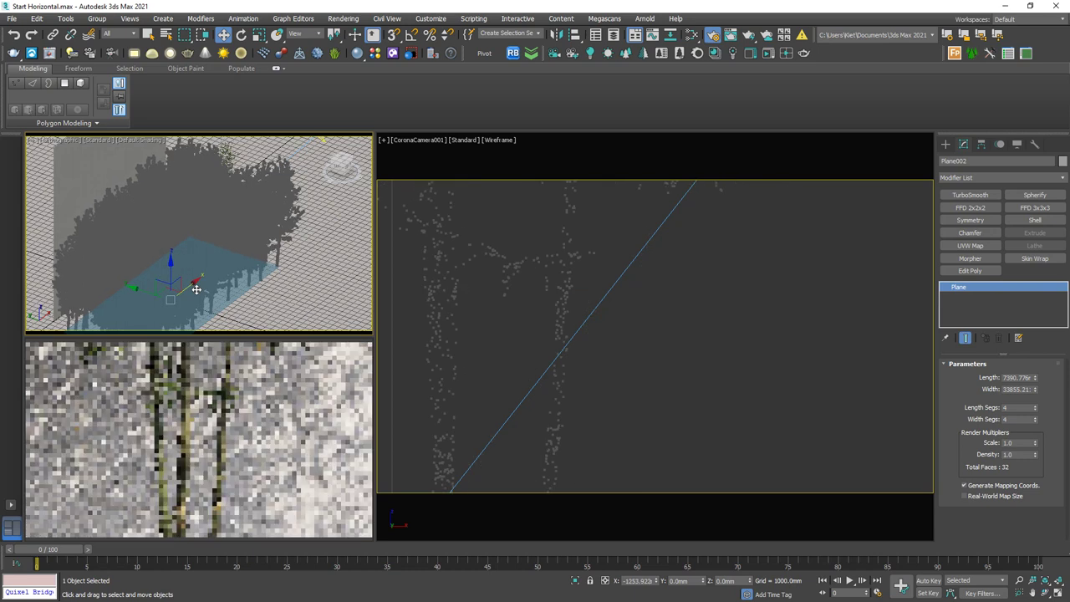
pyautogui.click(250, 308)
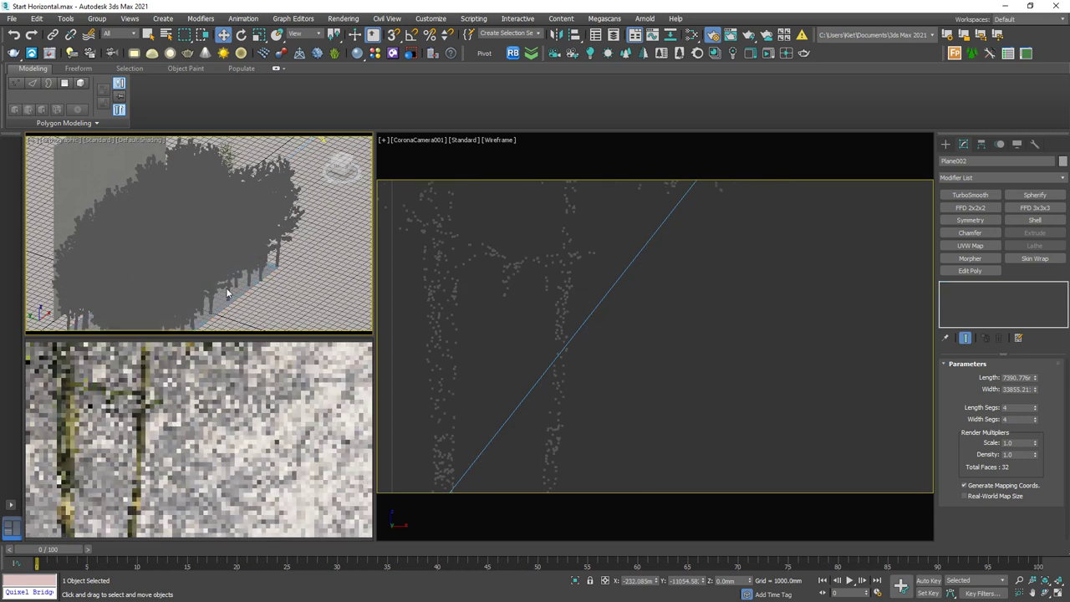
# Scale the bamboo scatter's ground plane along its Y axis to about 330 percent.
pyautogui.click(246, 276)
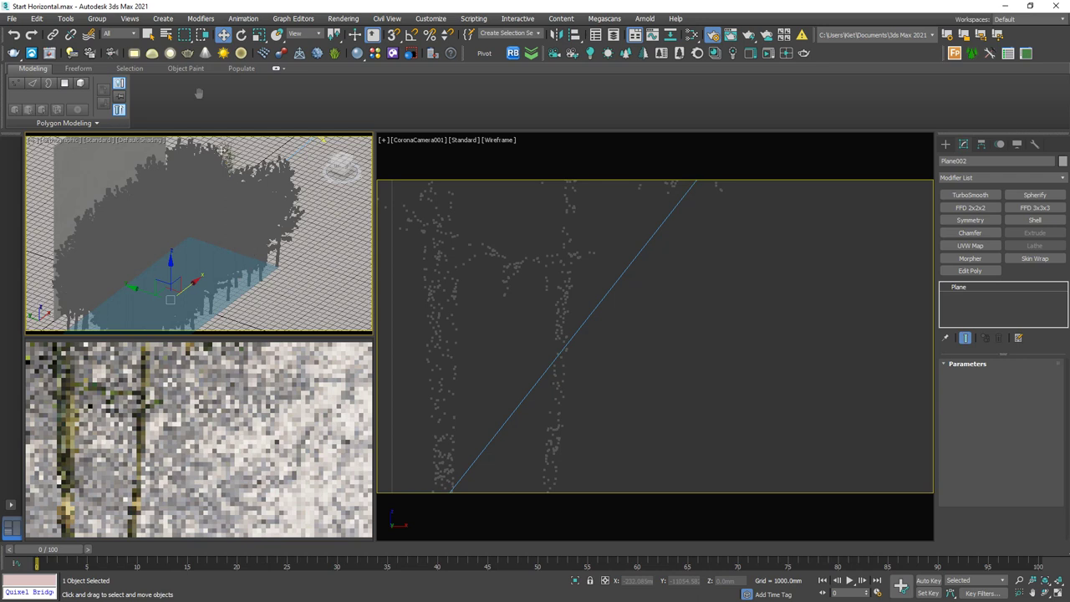
pyautogui.moveTo(221, 151); pyautogui.dragTo(203, 55, button='middle')
pyautogui.click(259, 35)
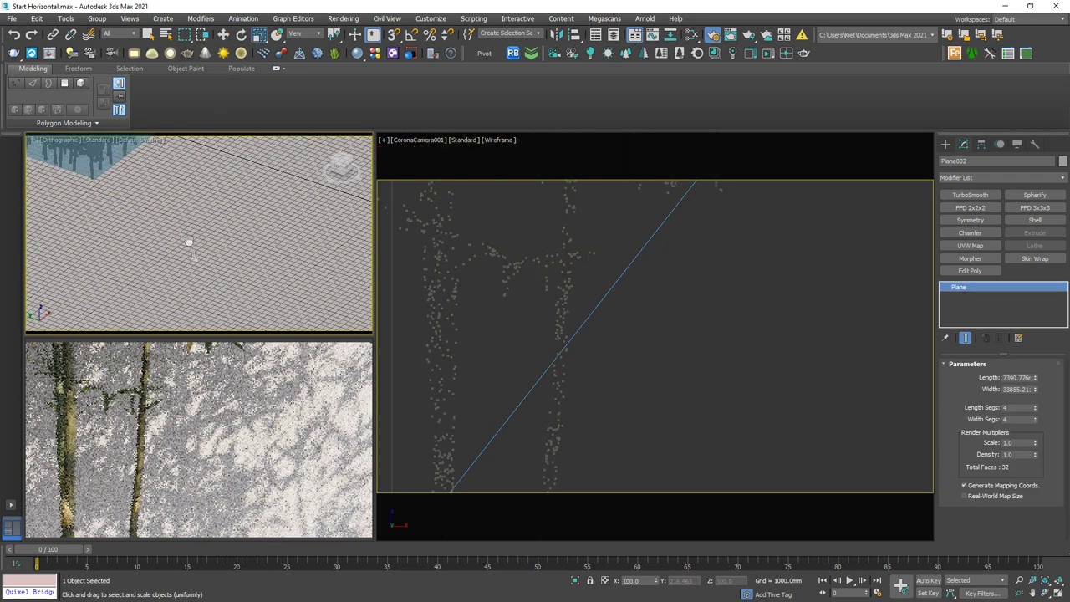
pyautogui.scroll(-5, 192, 239)
pyautogui.moveTo(192, 217); pyautogui.dragTo(227, 219)
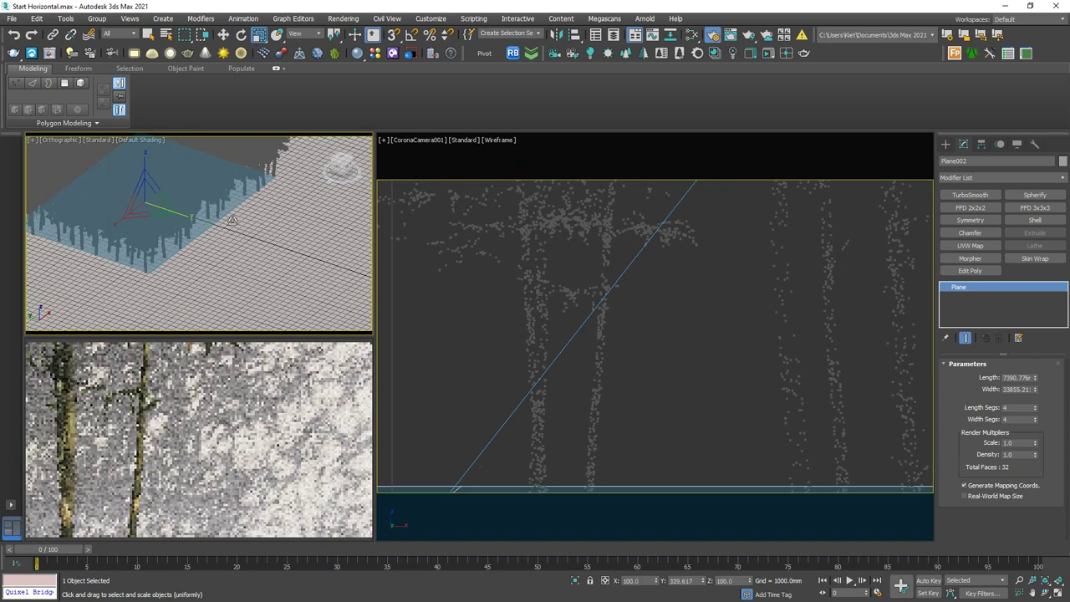
pyautogui.press('q')
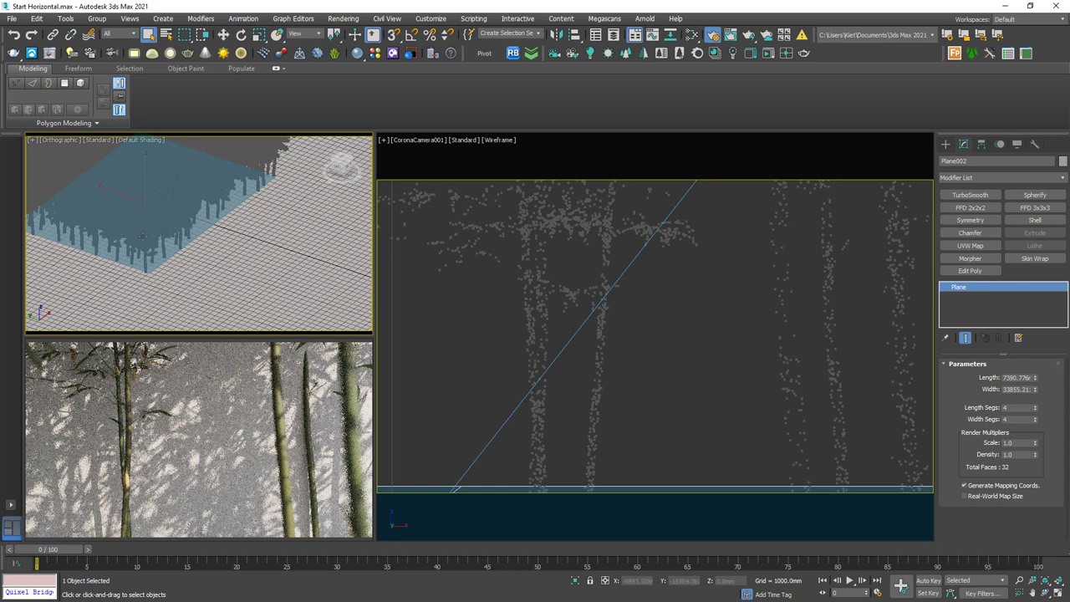
# Move the ground plane along Y to about -13625 mm to shift the bamboo relative to the camera.
pyautogui.keyDown('alt'); pyautogui.moveTo(189, 219); pyautogui.dragTo(215, 227, button='middle'); pyautogui.keyUp('alt')
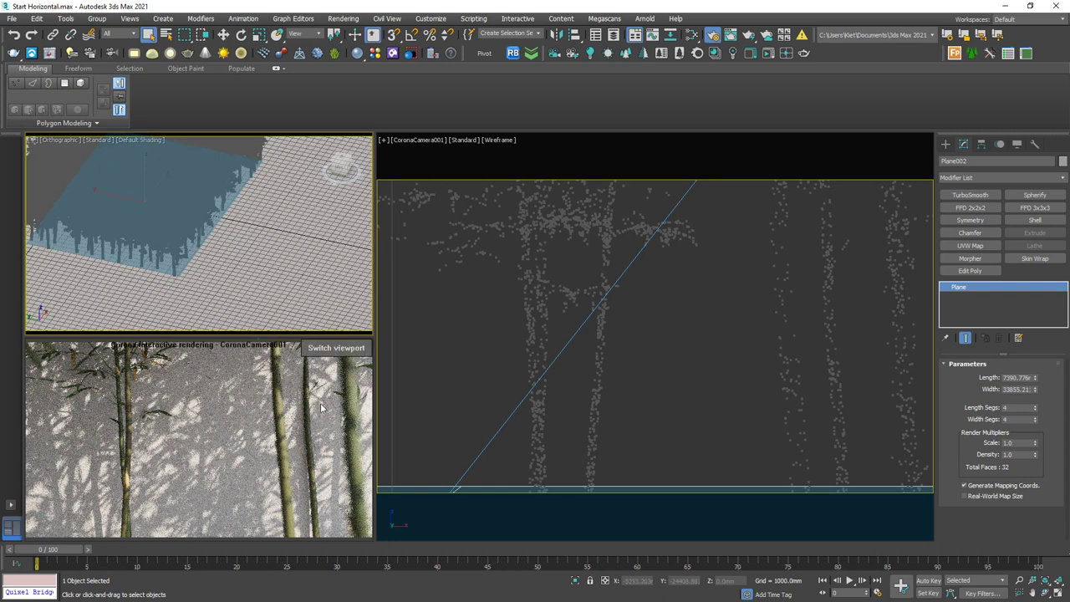
pyautogui.hotkey('ctrl', '2')
pyautogui.moveTo(319, 366)
pyautogui.mouseDown()
pyautogui.moveTo(324, 397)
pyautogui.moveTo(301, 362)
pyautogui.mouseUp()
pyautogui.press('Escape')
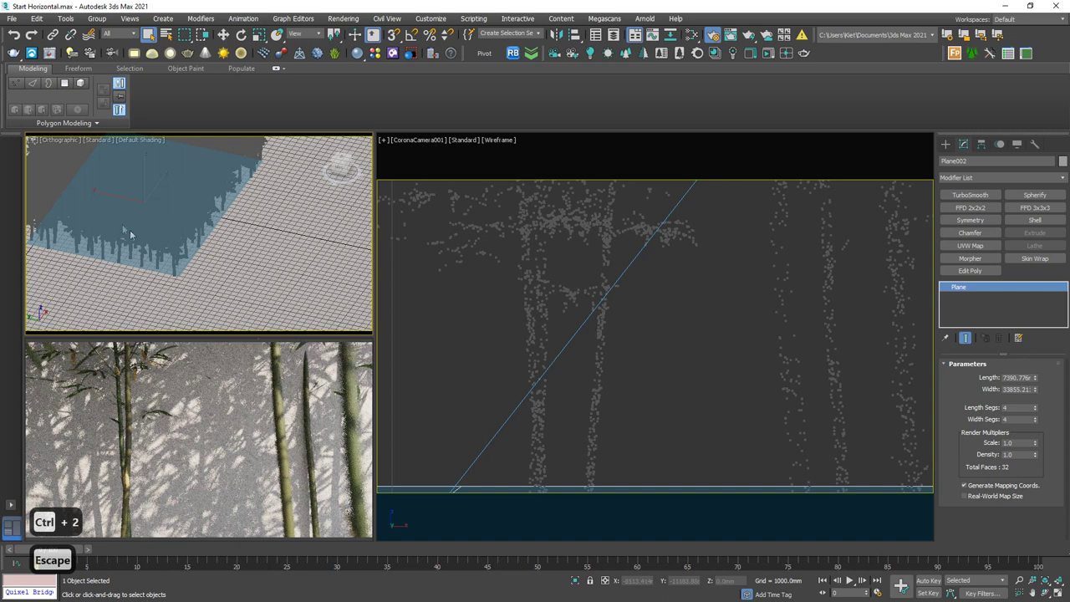
pyautogui.keyDown('alt'); pyautogui.moveTo(130, 234); pyautogui.dragTo(155, 253, button='middle'); pyautogui.keyUp('alt')
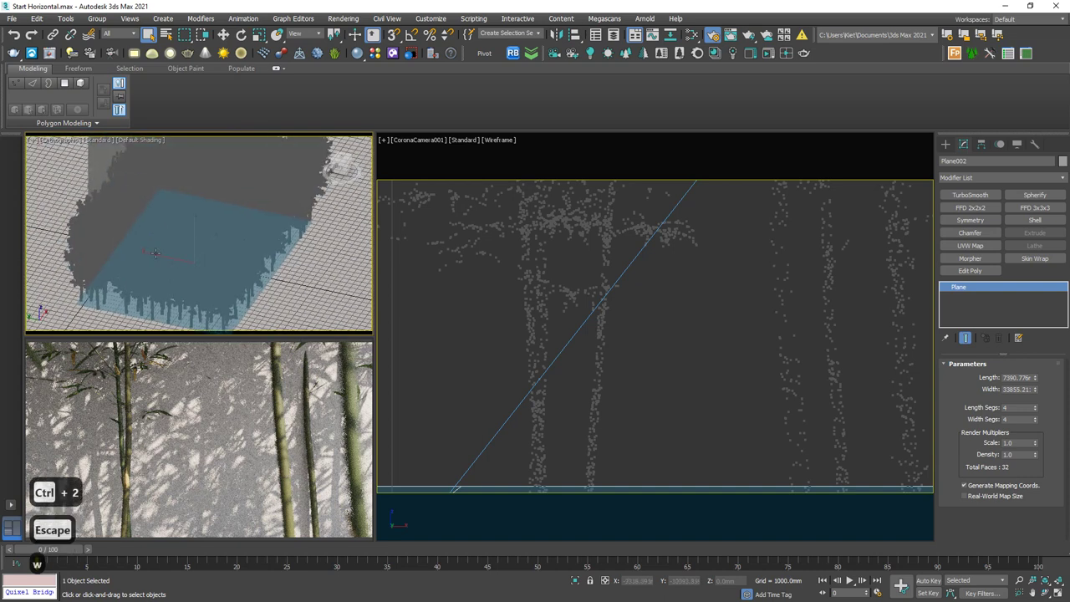
pyautogui.press('w')
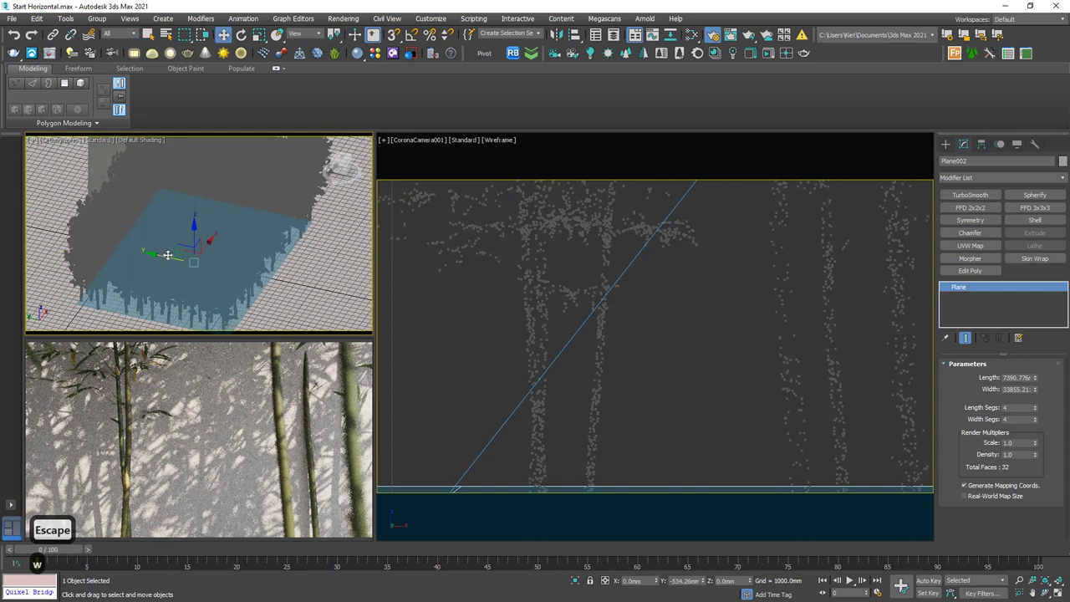
pyautogui.moveTo(167, 255); pyautogui.dragTo(172, 255)
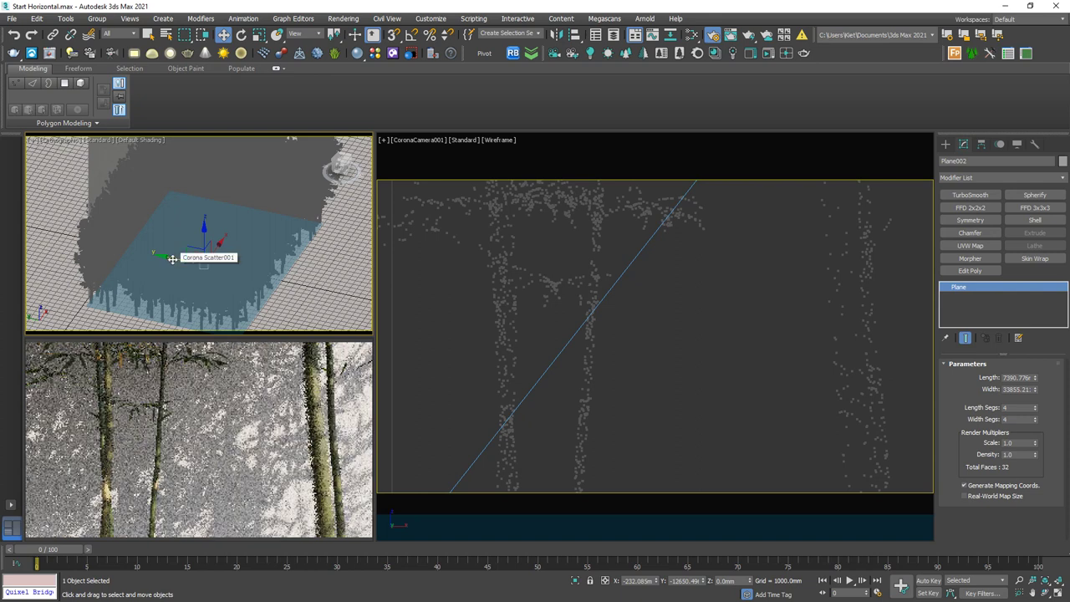
pyautogui.moveTo(171, 259); pyautogui.dragTo(177, 259)
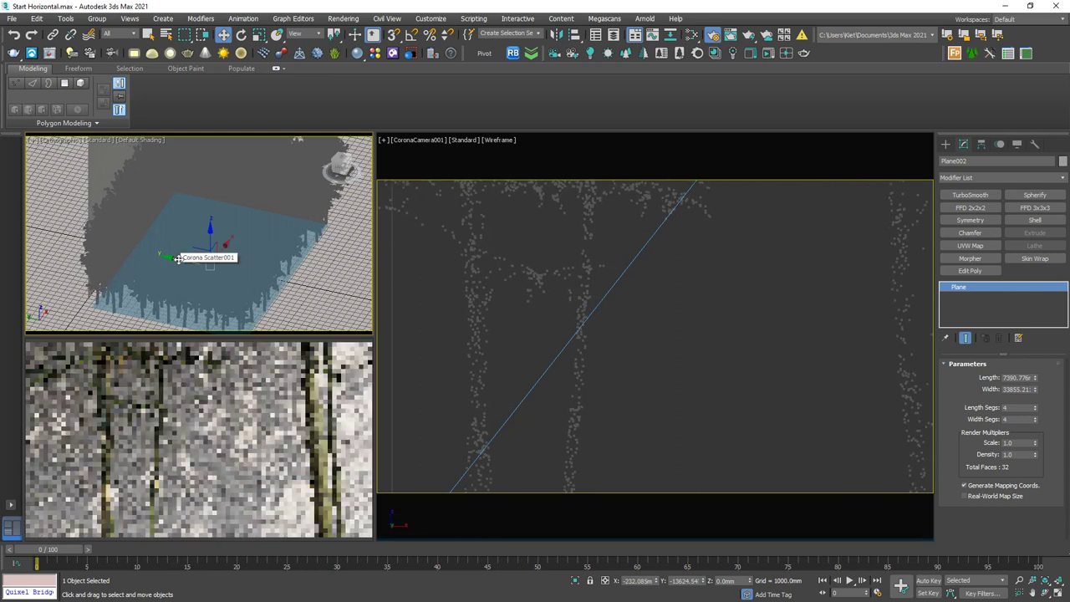
# Set the Corona Scatter's collision avoidance spacing to 20 percent and move the scatter object along X to about 20418 mm.
pyautogui.click(288, 289)
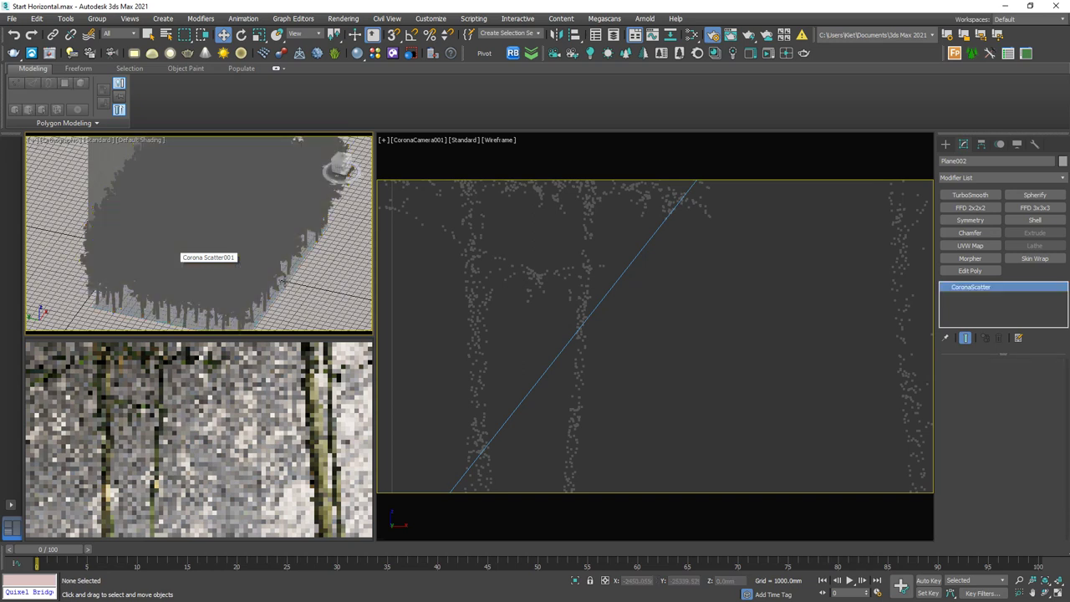
pyautogui.click(286, 276)
pyautogui.click(303, 184)
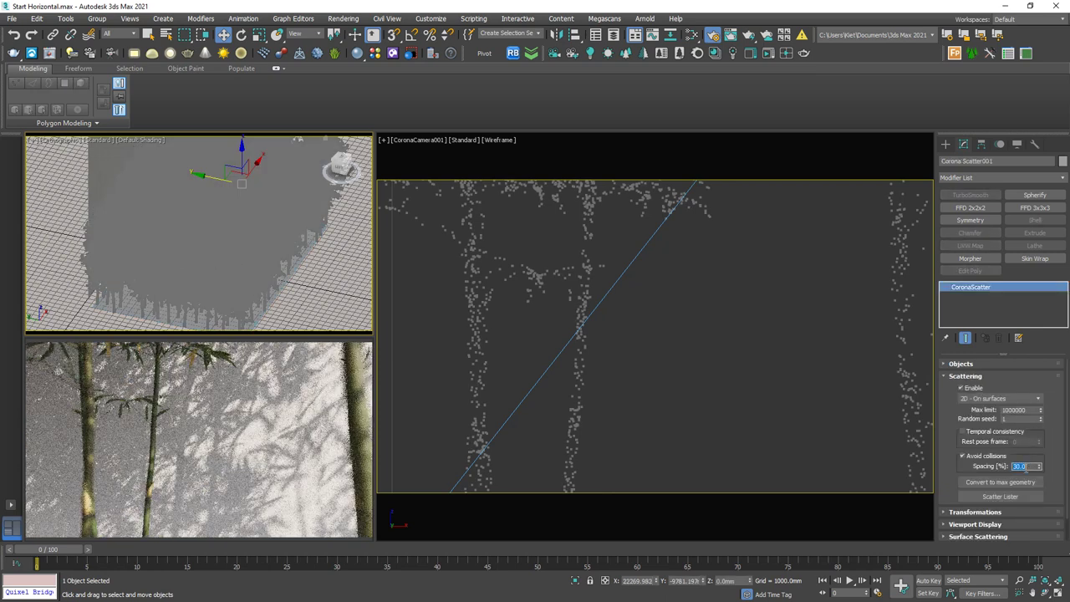
pyautogui.write('20')
pyautogui.press('Return')
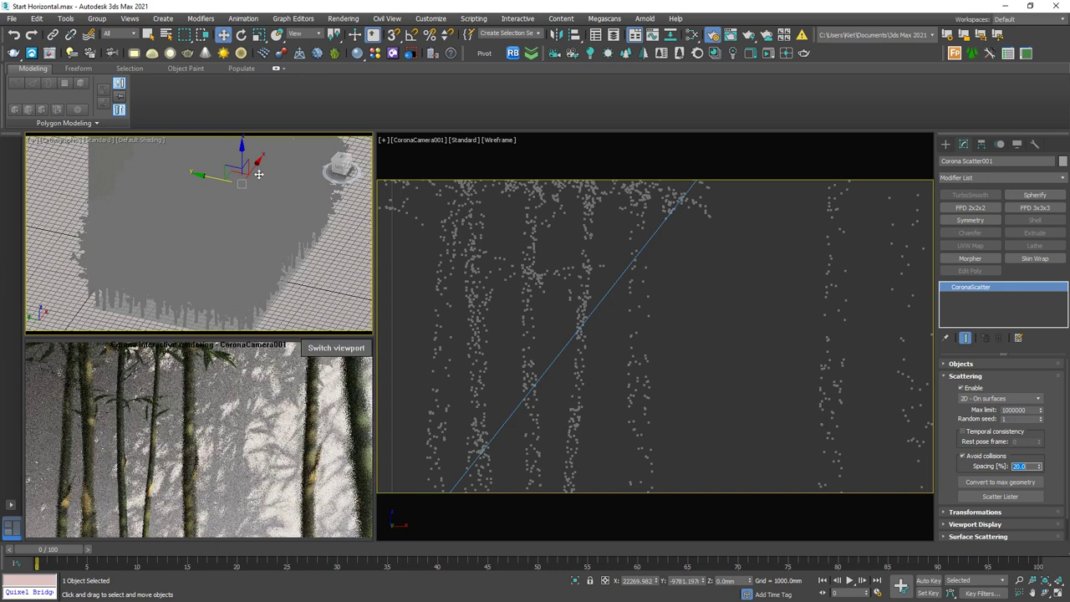
pyautogui.moveTo(254, 166); pyautogui.dragTo(249, 173)
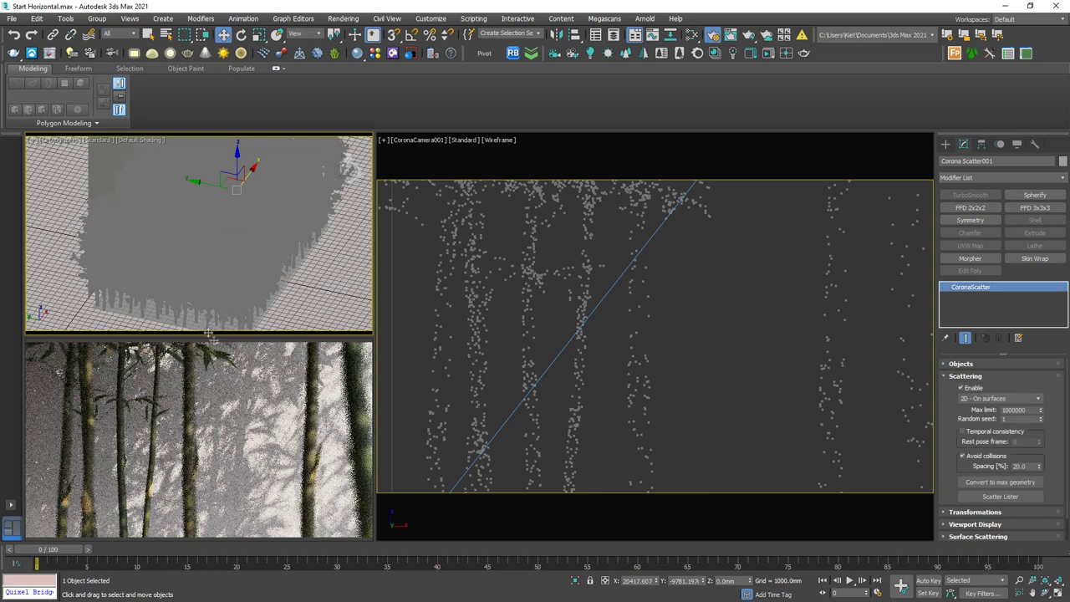
# Adjust the ground plane's X position to about -535 mm so bamboo trunks frame the shadowed wall in the interactive render.
pyautogui.click(219, 256)
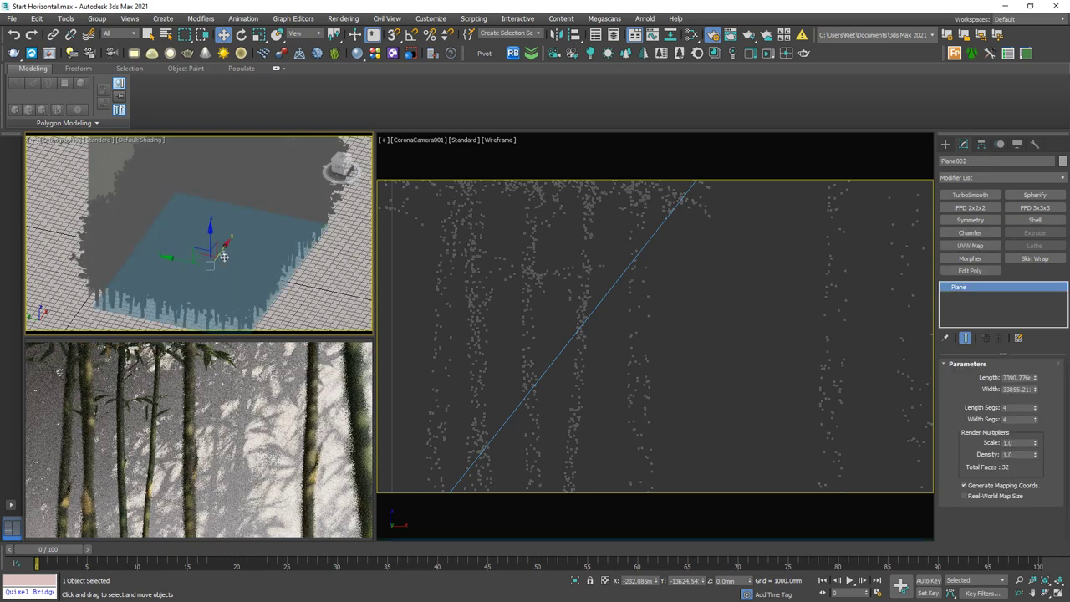
pyautogui.moveTo(217, 260); pyautogui.dragTo(216, 262)
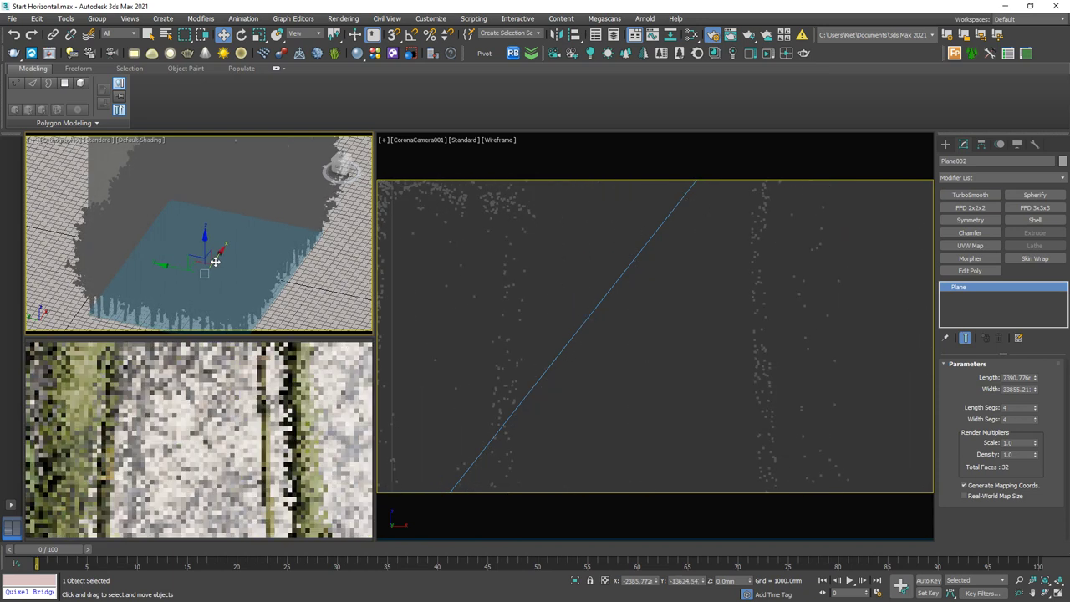
pyautogui.moveTo(215, 262); pyautogui.dragTo(218, 257)
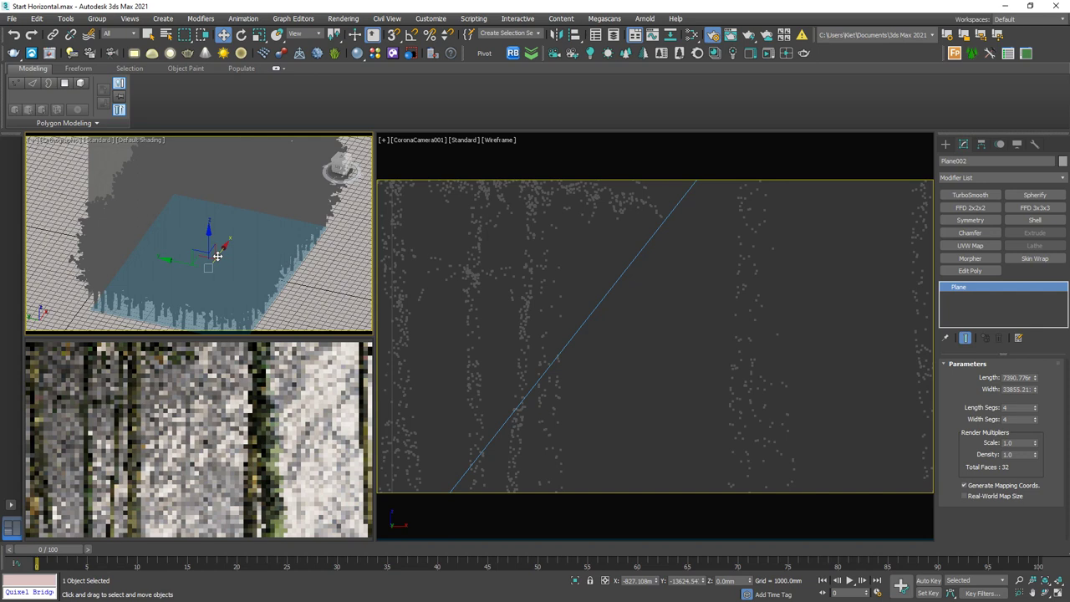
pyautogui.moveTo(218, 256); pyautogui.dragTo(222, 250)
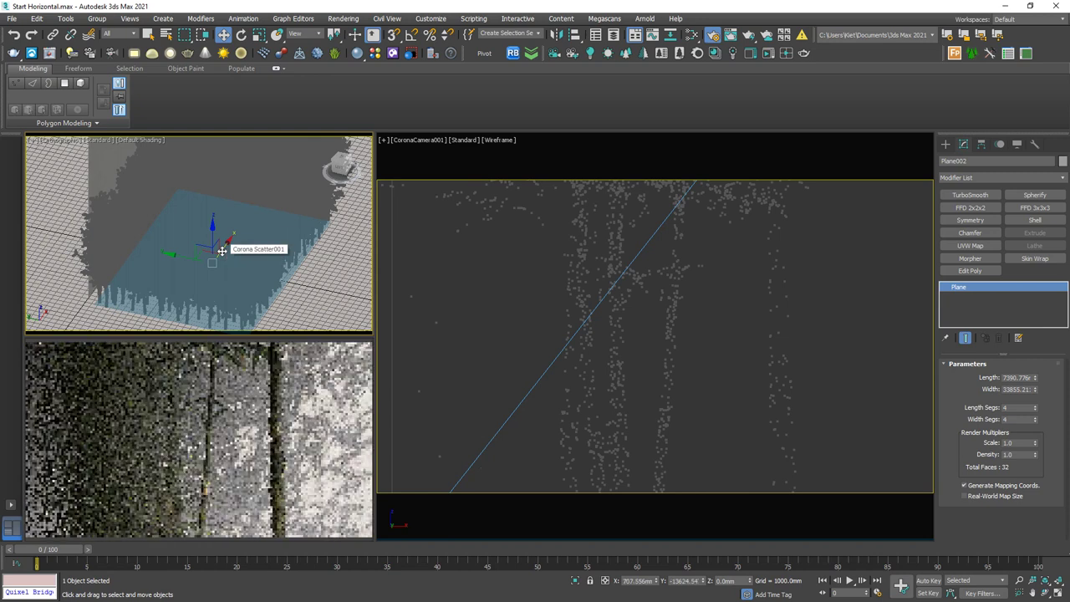
pyautogui.moveTo(222, 250); pyautogui.dragTo(217, 260)
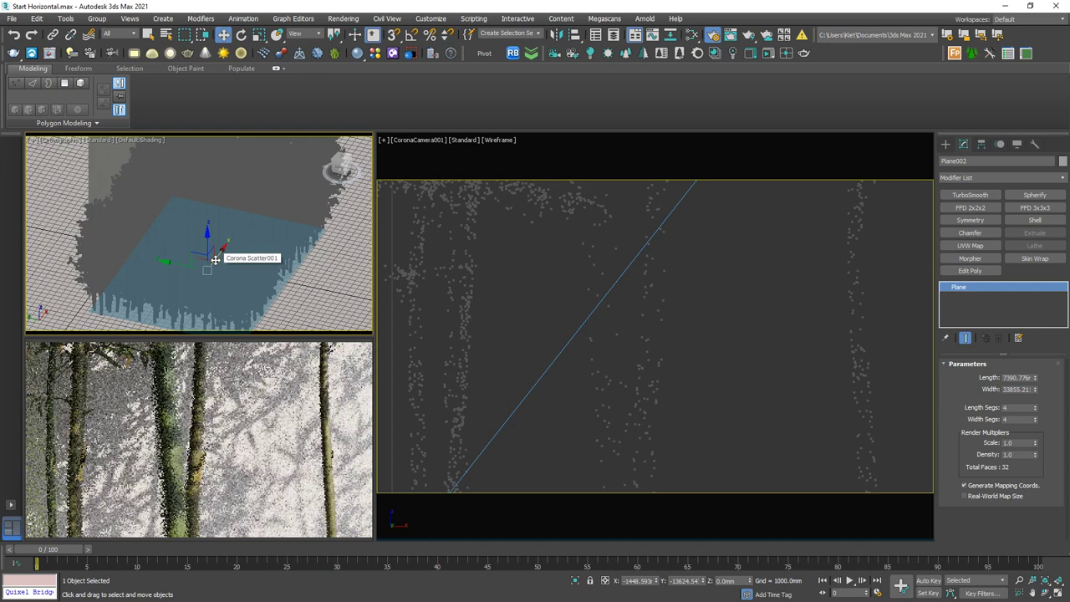
pyautogui.moveTo(217, 259); pyautogui.dragTo(219, 258)
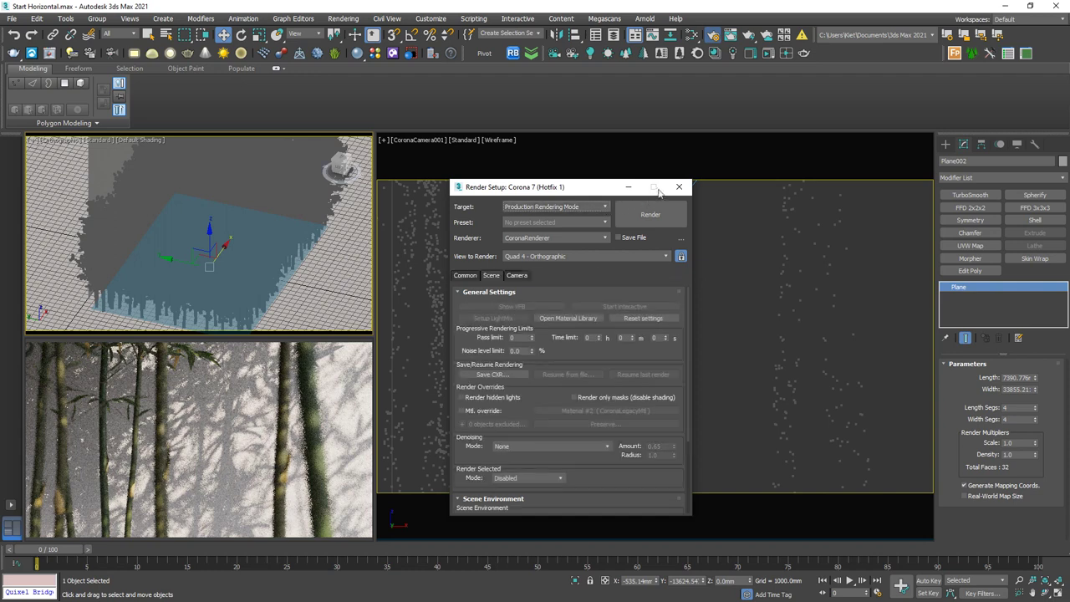
# Enable the LUT in the camera postprocessing settings, using the built-in Adanmq_Polaroid_600 at 0.8 opacity.
pyautogui.click(516, 276)
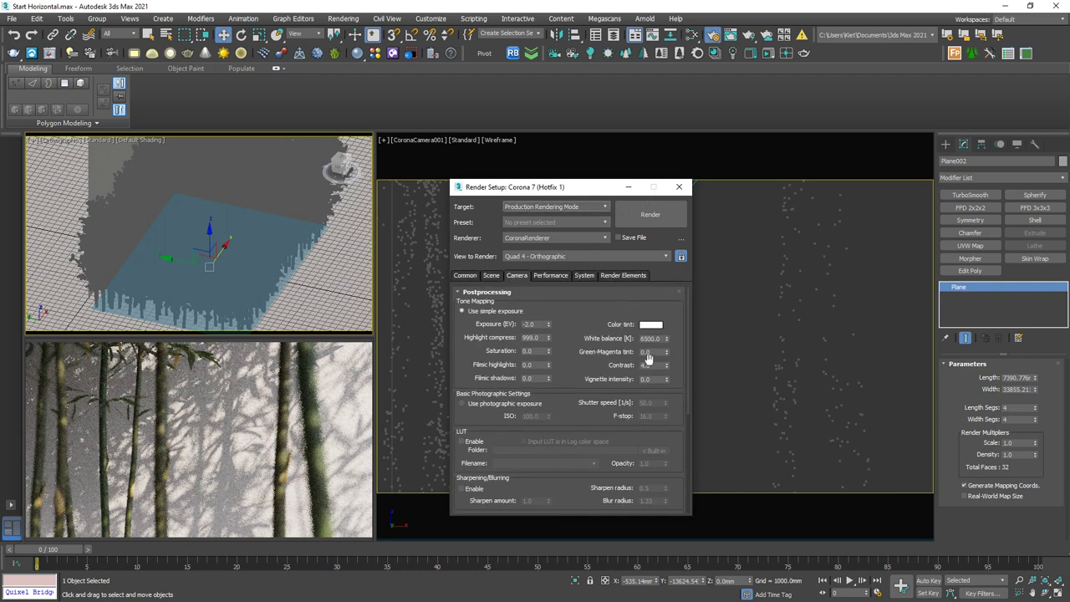
pyautogui.scroll(-3, 677, 357)
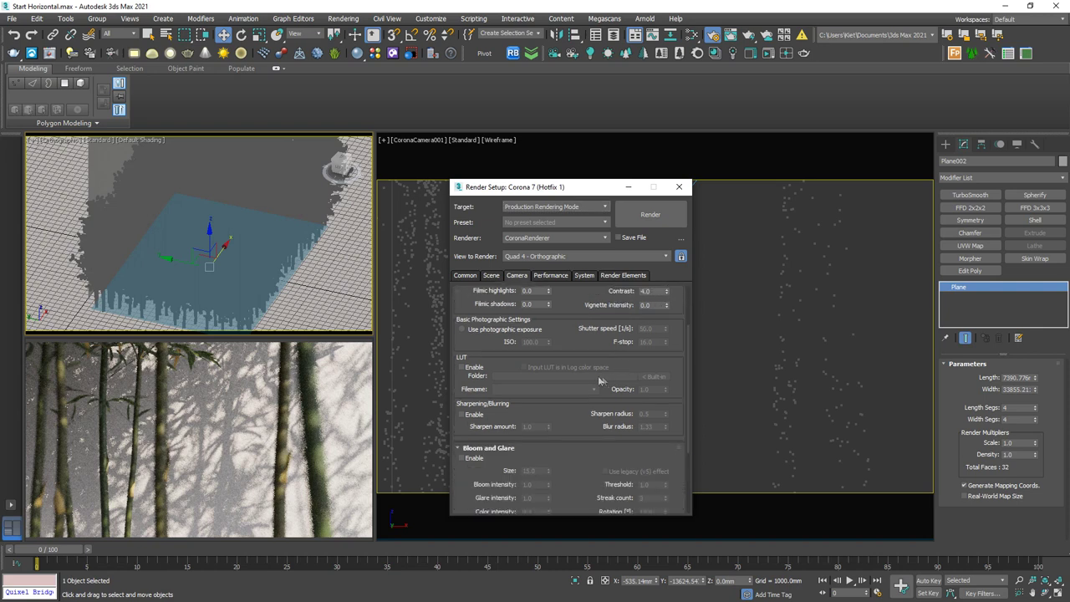
pyautogui.click(475, 368)
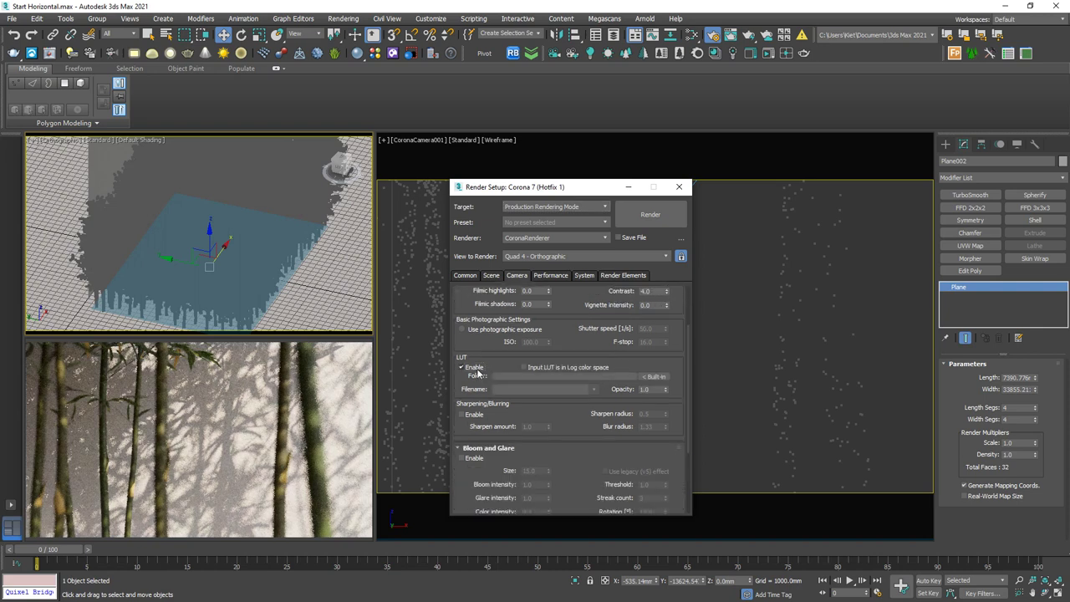
pyautogui.click(643, 378)
pyautogui.click(595, 390)
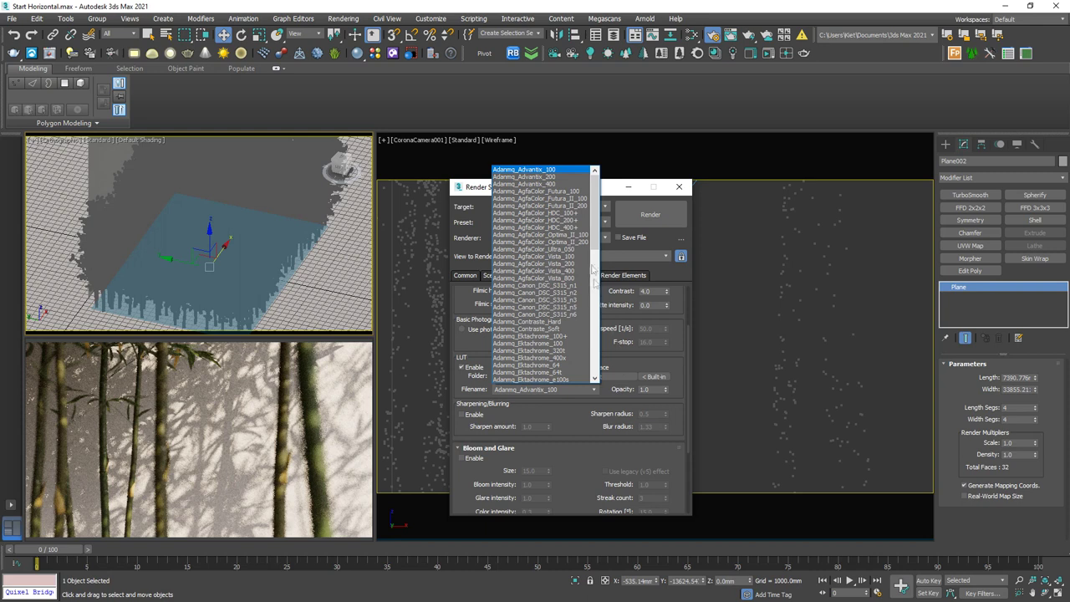
pyautogui.scroll(-3, 595, 284)
pyautogui.moveTo(594, 303); pyautogui.dragTo(594, 329)
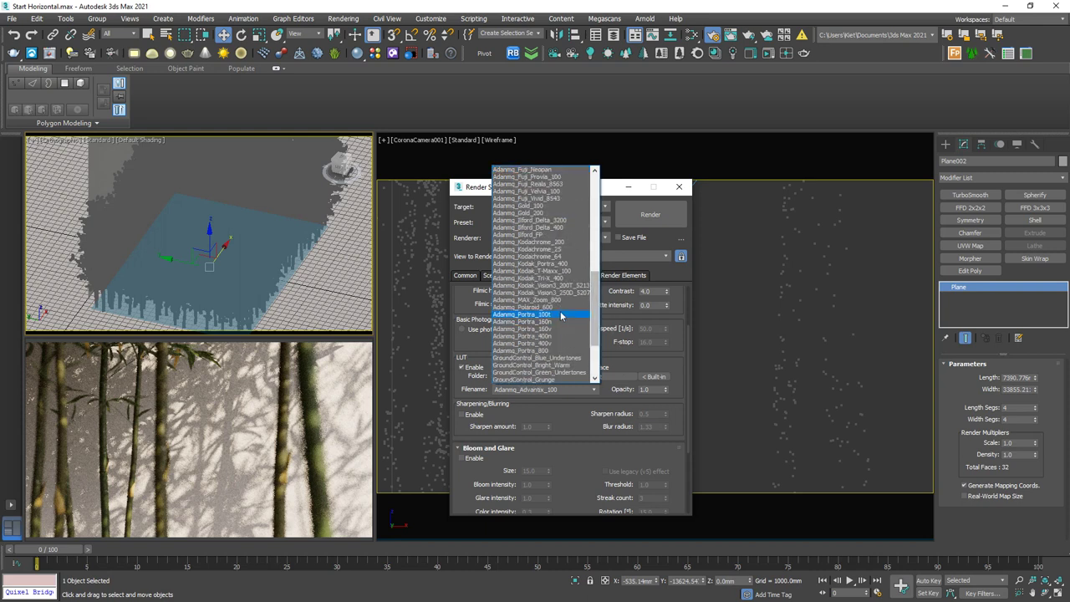
pyautogui.click(559, 307)
pyautogui.click(651, 390)
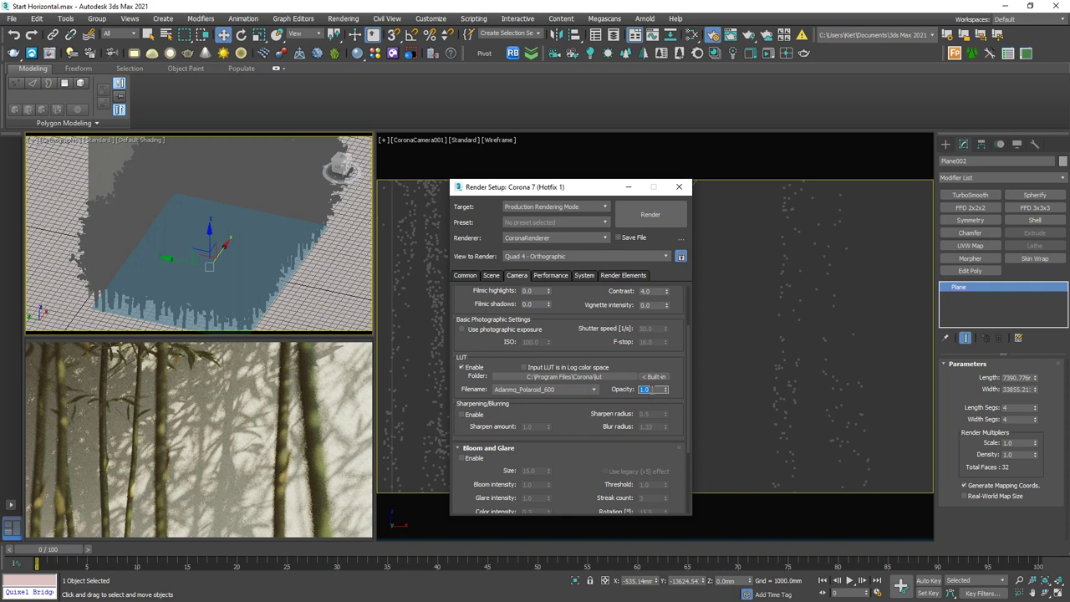
pyautogui.write('.8')
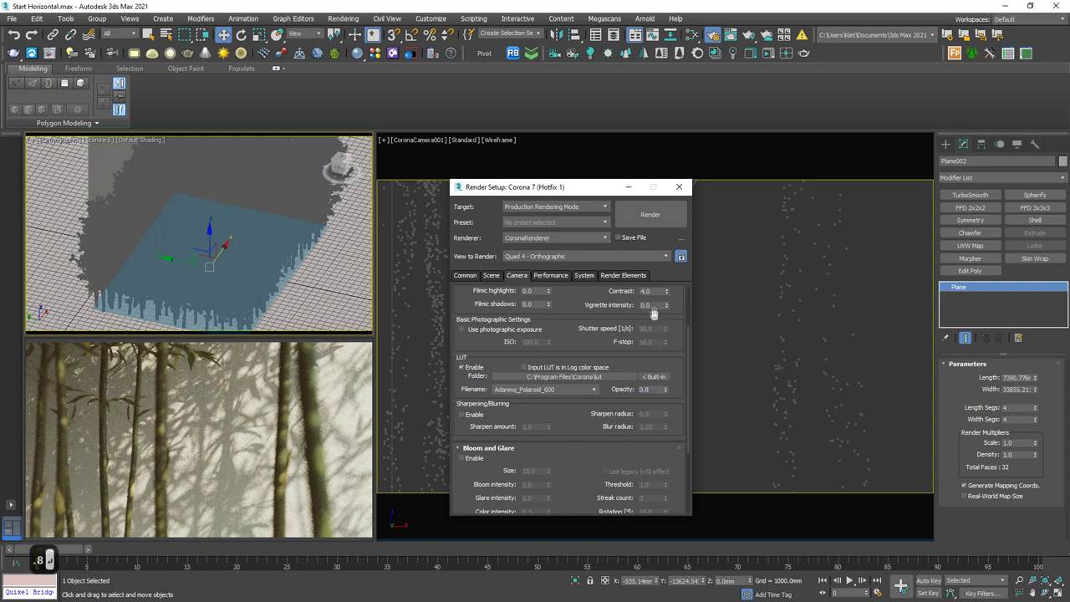
# Set the tone mapping contrast to 6 and the vignette intensity to 1.
pyautogui.click(650, 291)
pyautogui.write('6')
pyautogui.press('Return')
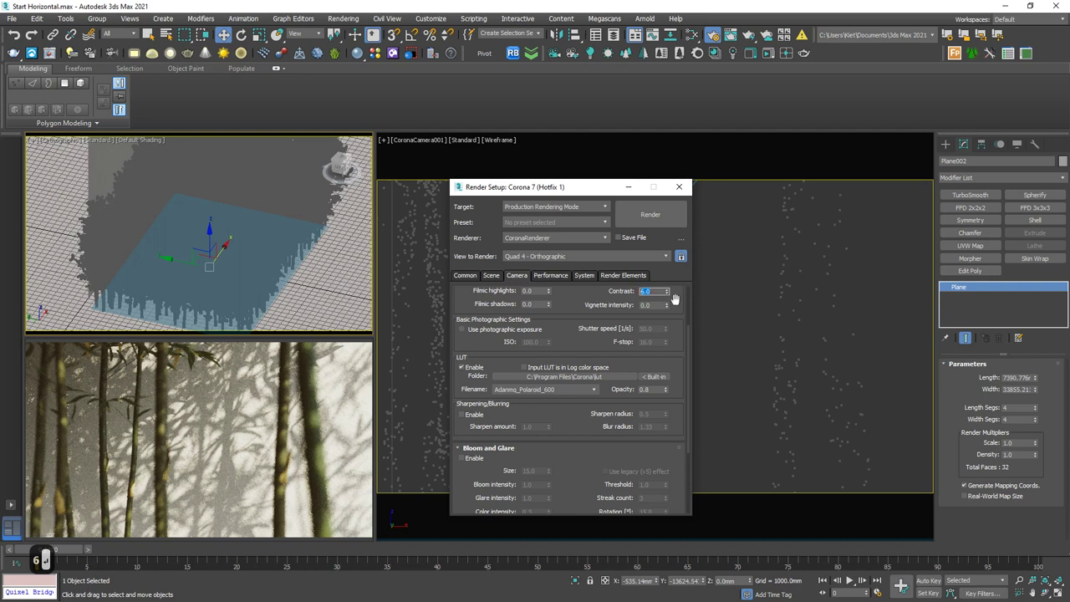
pyautogui.scroll(1, 674, 295)
pyautogui.doubleClick(657, 324)
pyautogui.write('1')
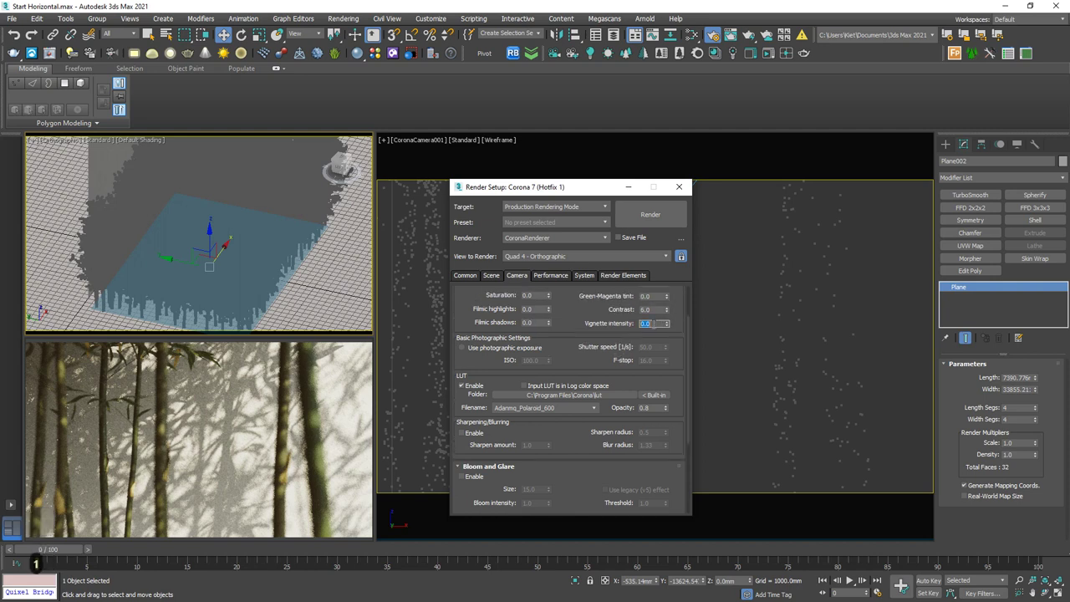
pyautogui.press('Return')
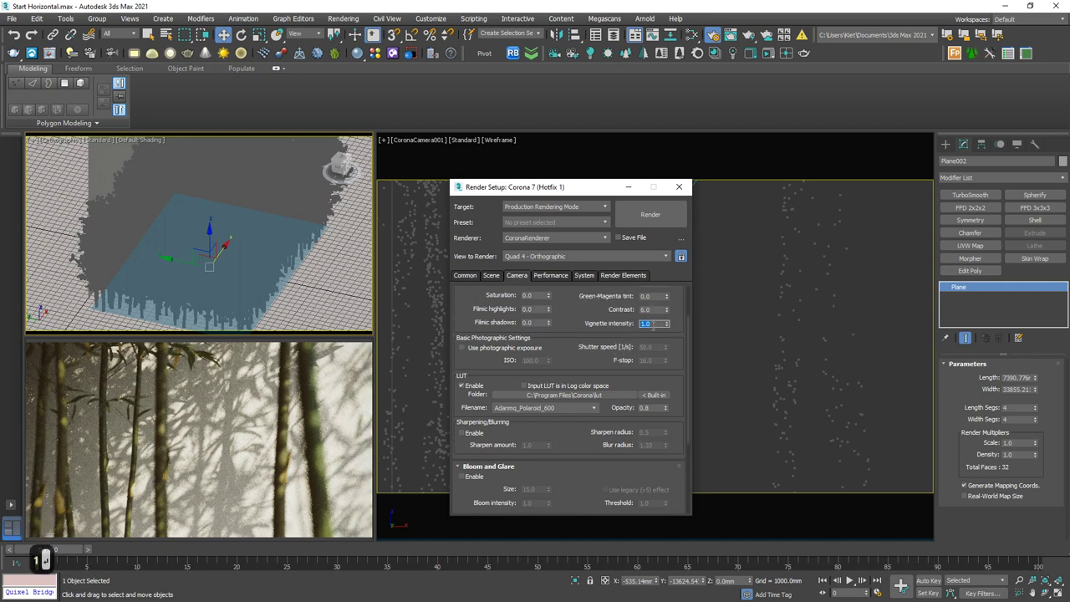
# Select the scene's Corona camera and set its F-stop to 1.6 for a softer depth-of-field blur on the bamboo.
pyautogui.rightClick(231, 424)
pyautogui.click(266, 428)
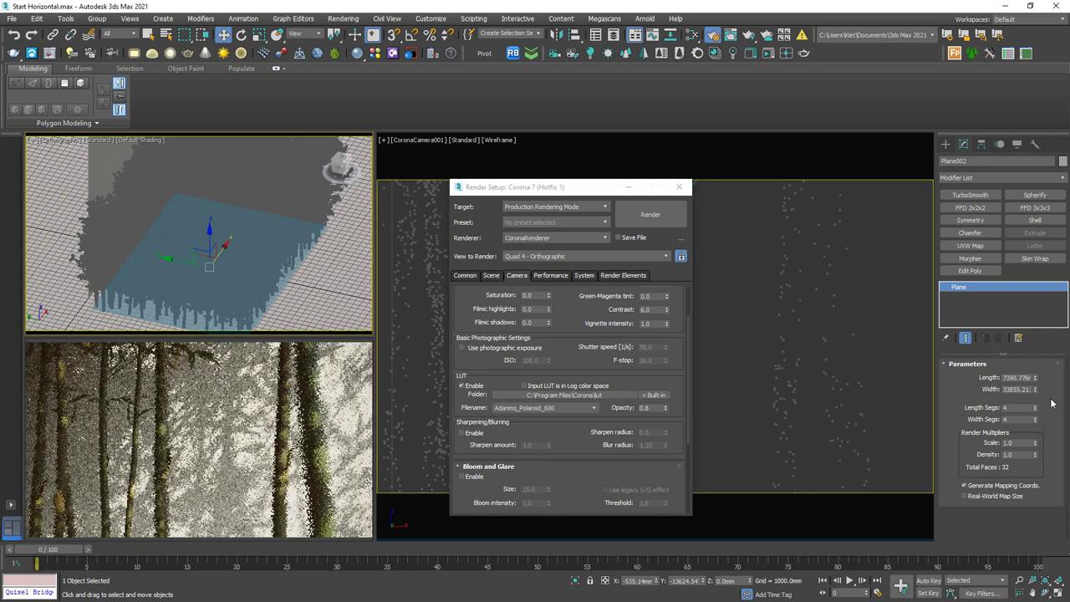
pyautogui.click(407, 142)
pyautogui.click(445, 349)
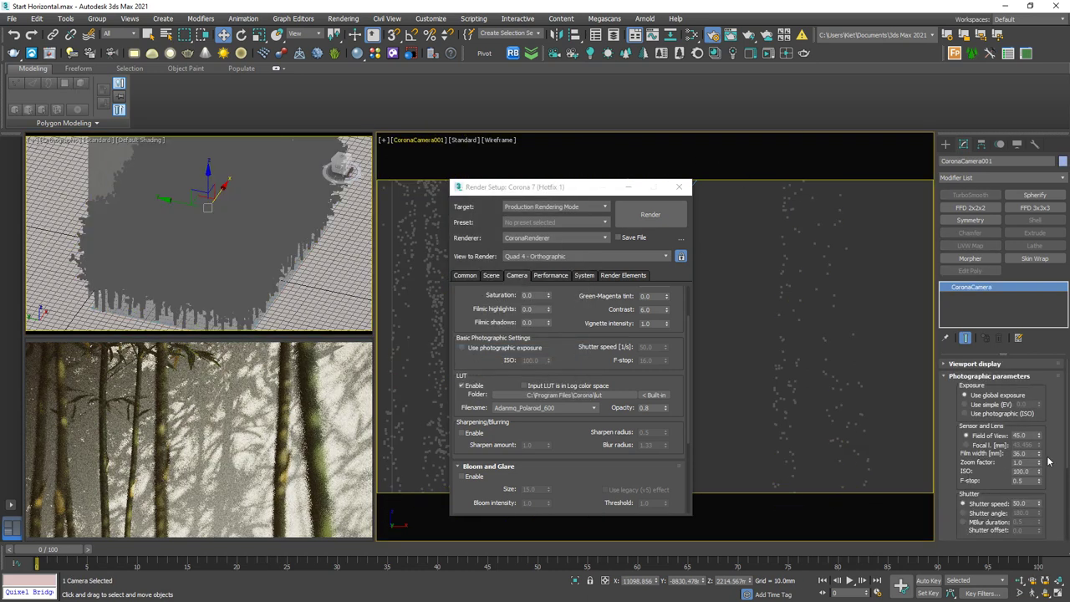
pyautogui.doubleClick(1026, 482)
pyautogui.write('1.')
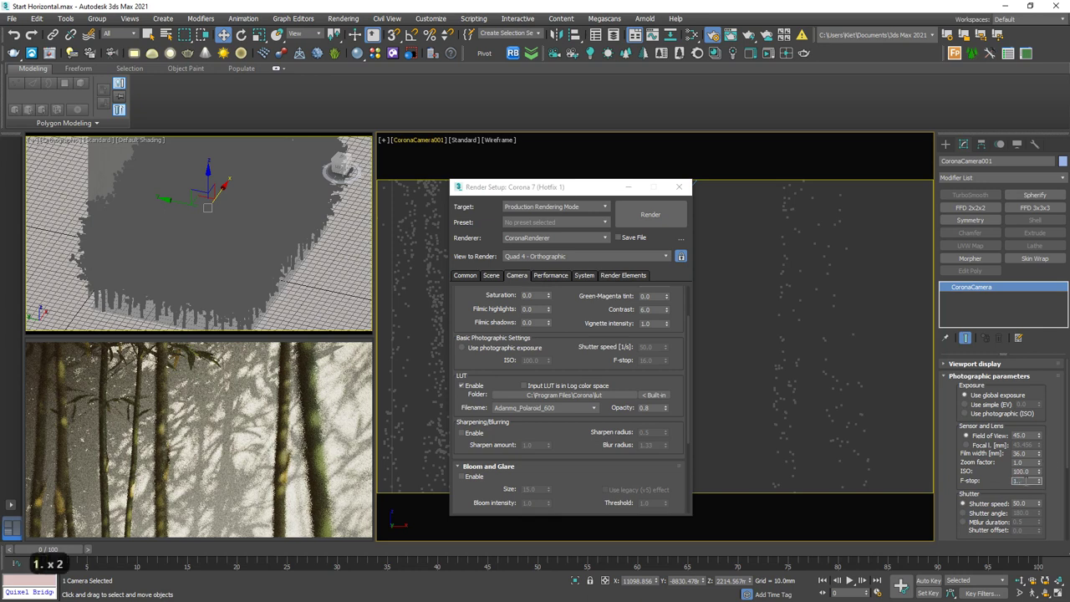
pyautogui.write('.6')
pyautogui.press('BackSpace')
pyautogui.press('BackSpace')
pyautogui.write('6')
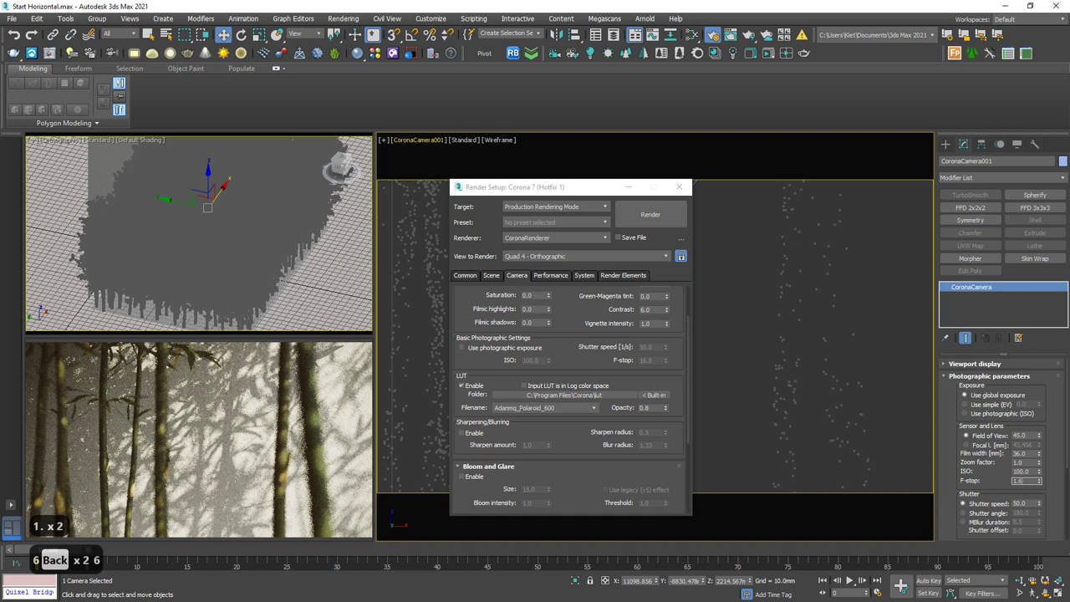
pyautogui.press('Return')
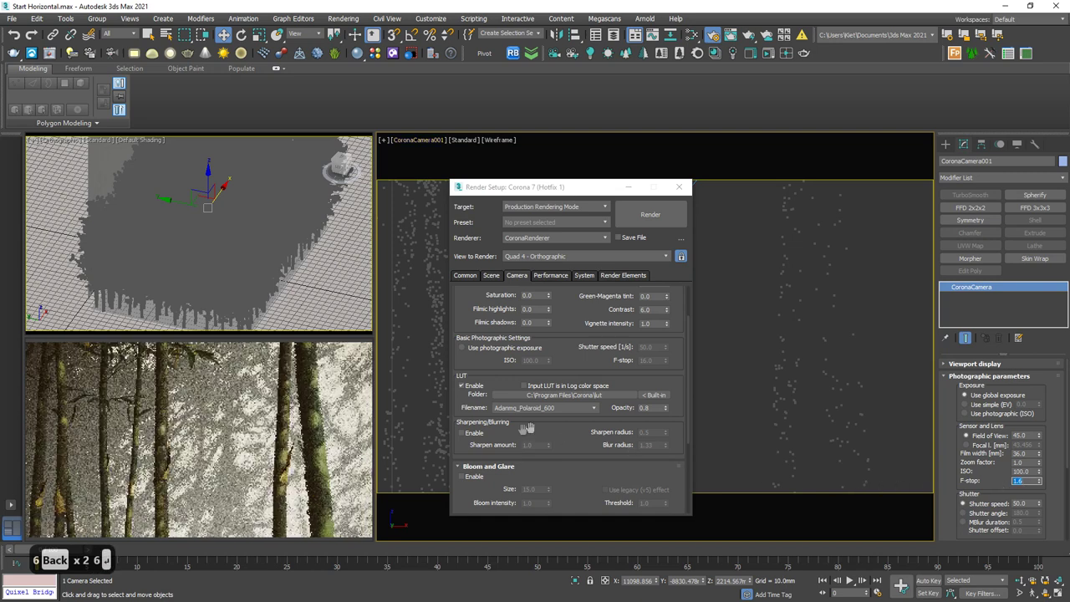
# Enable sharpening/blurring in the camera postprocessing settings and set the sharpen amount to 3.
pyautogui.click(476, 434)
pyautogui.click(476, 434)
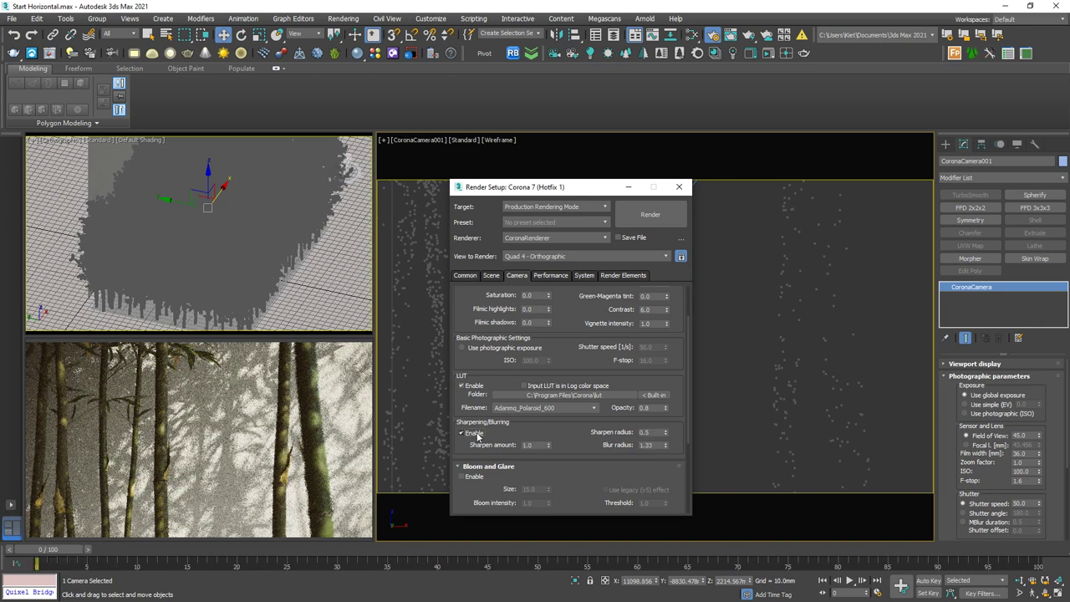
pyautogui.click(533, 446)
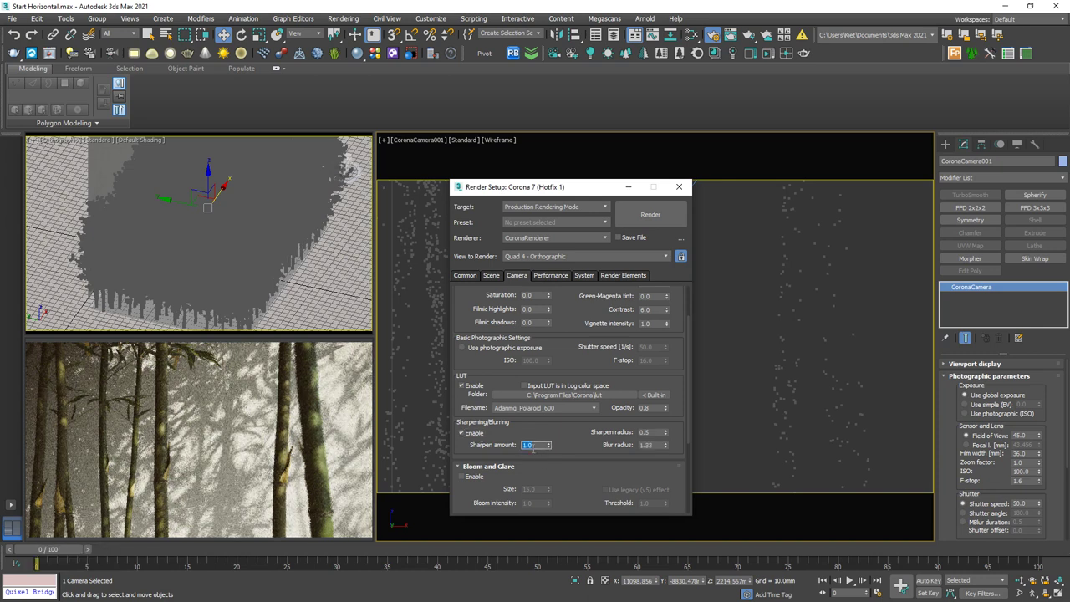
pyautogui.write('3')
pyautogui.press('Return')
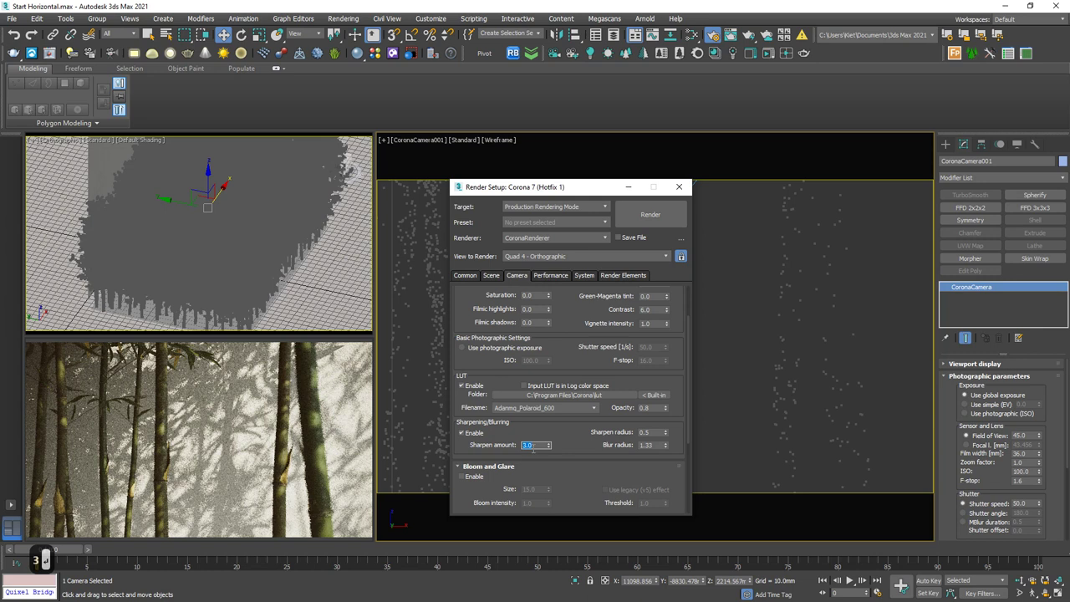